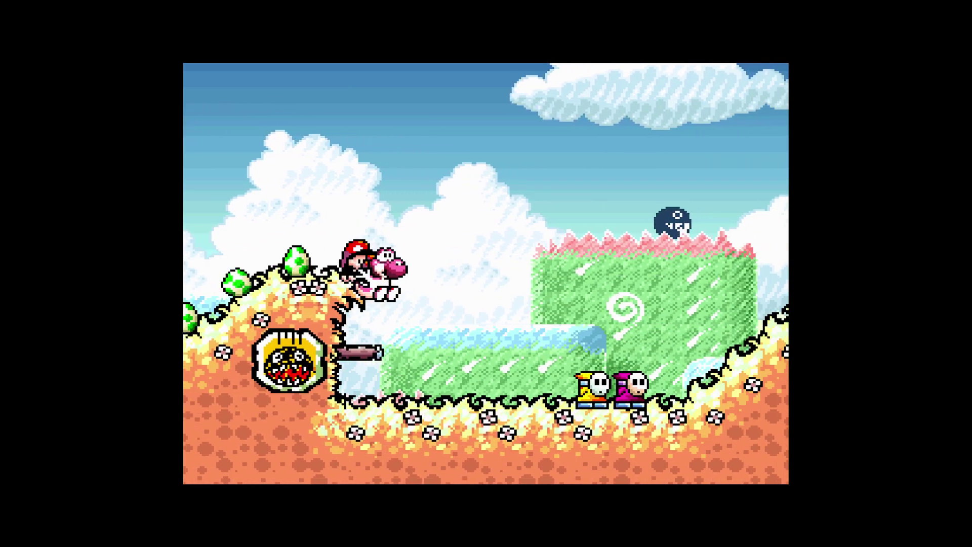
key("Right")
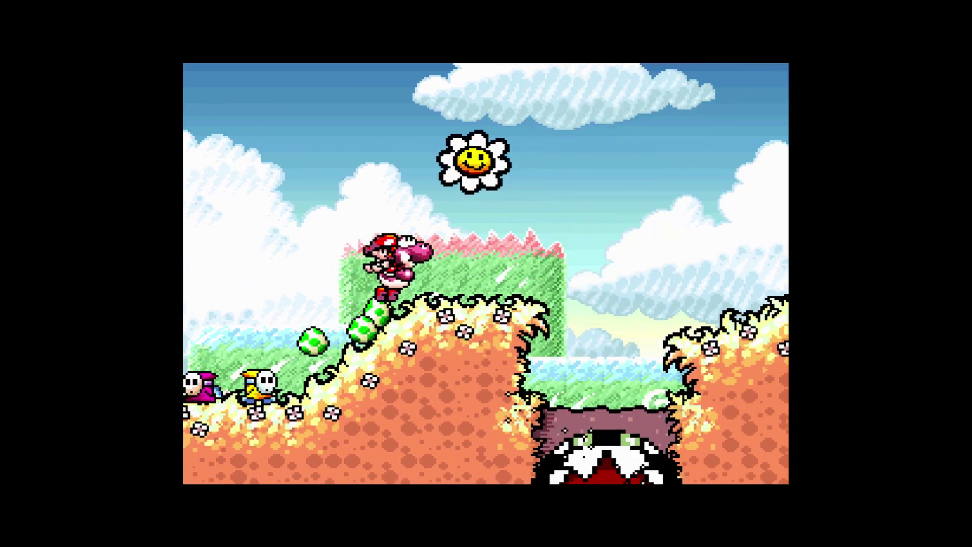
key("Right")
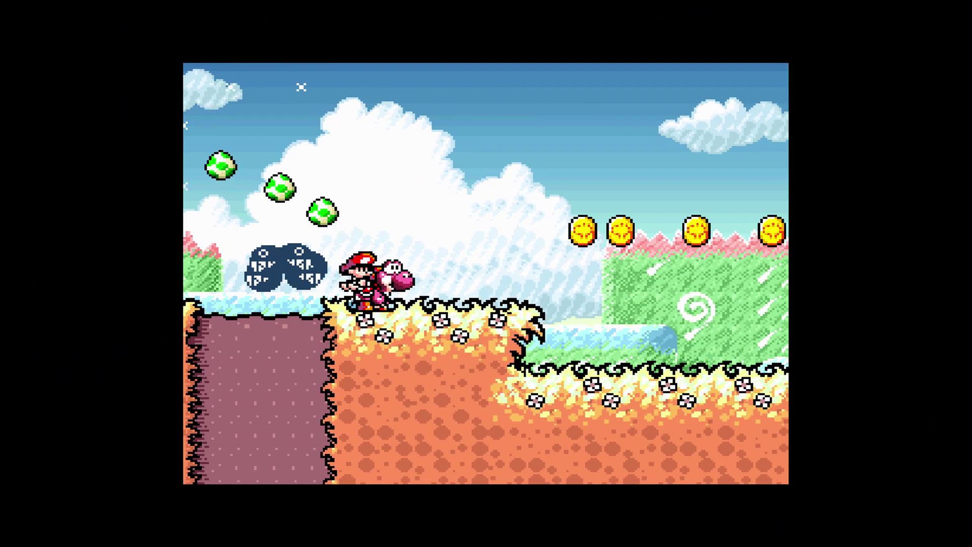
key("x")
key("Right")
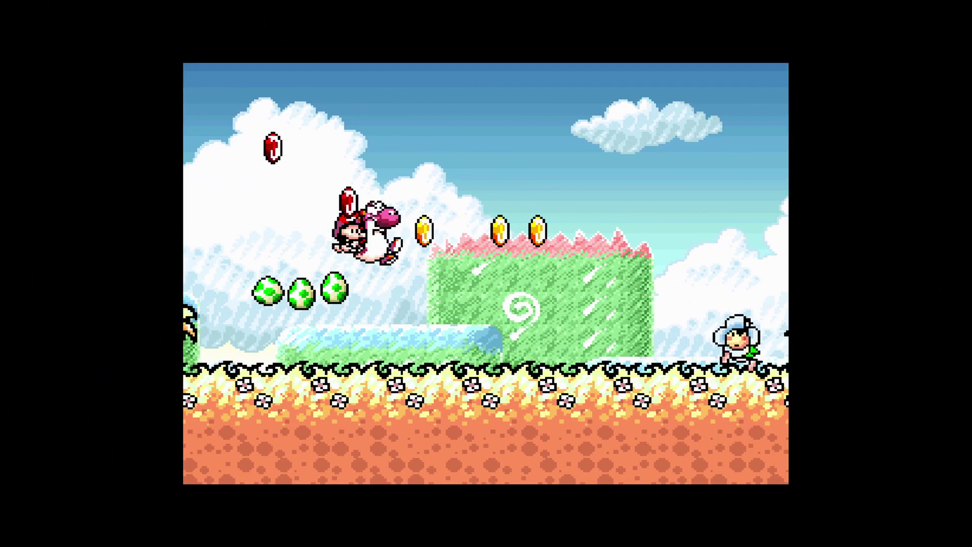
key("x")
key("Right")
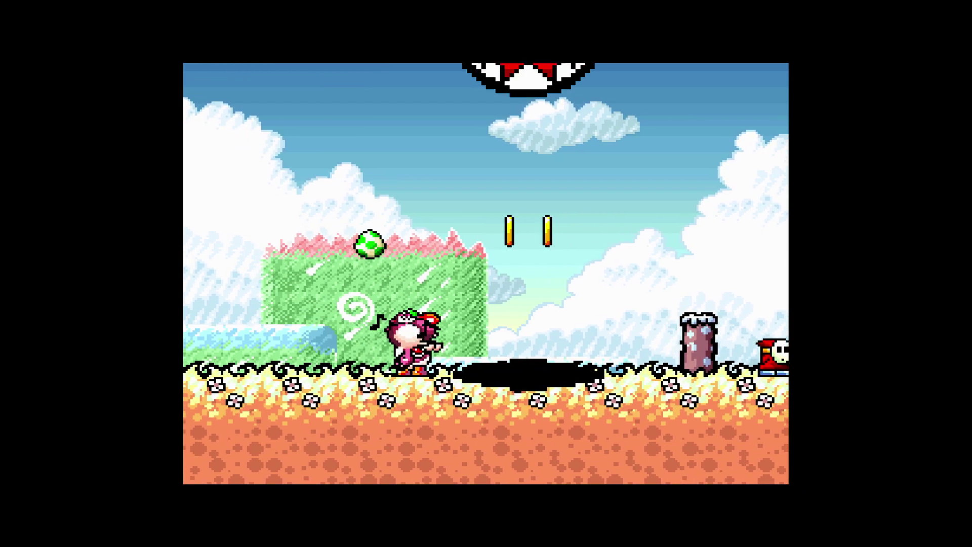
key("x")
key("Right")
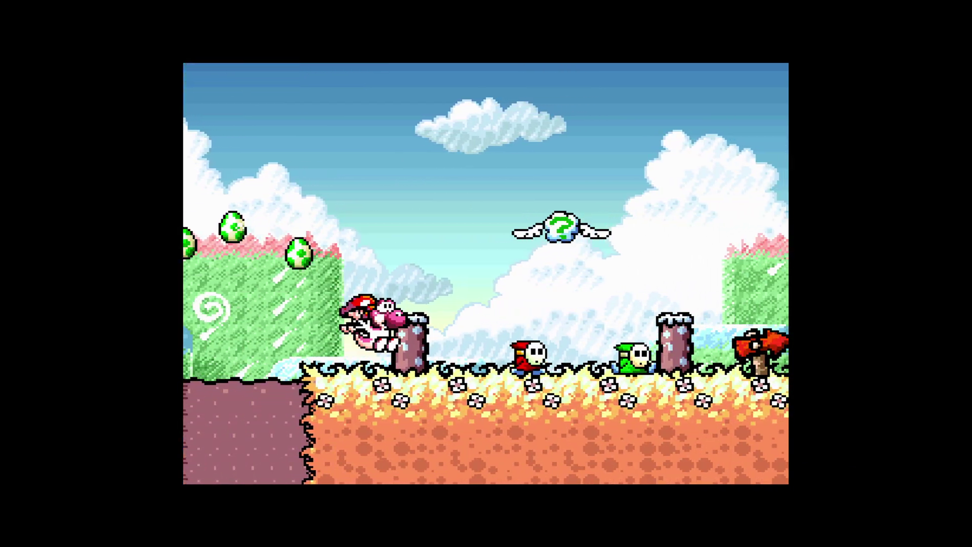
key("x")
key("Down")
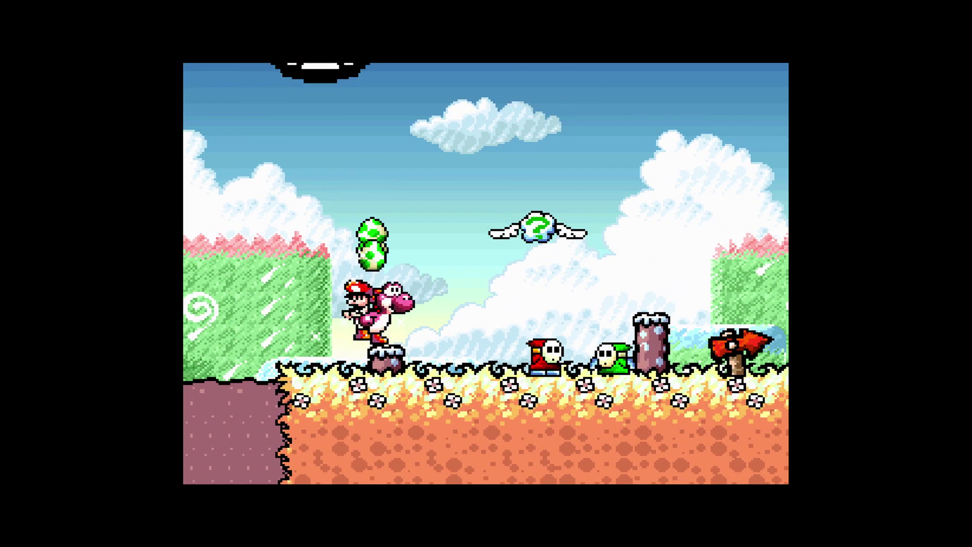
key("x")
key("z")
key("Right")
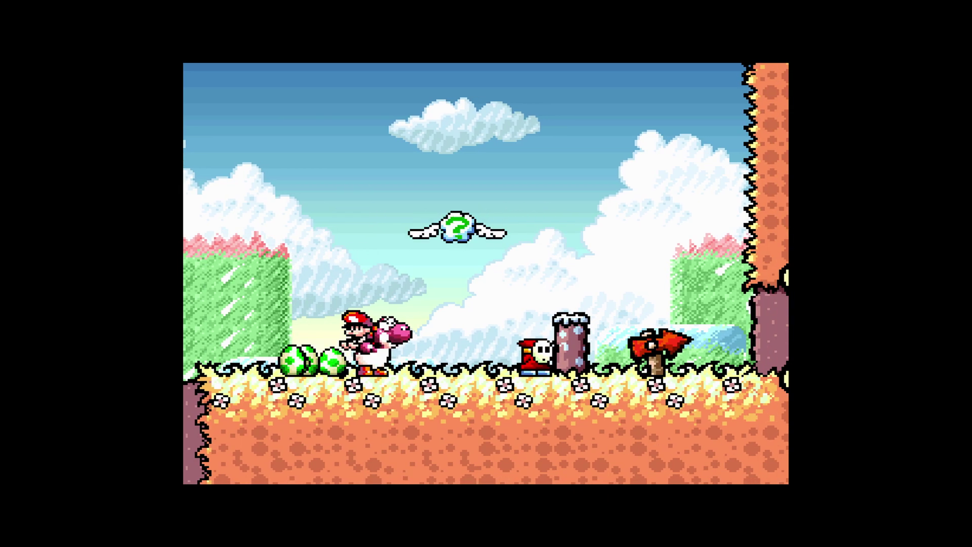
key("x")
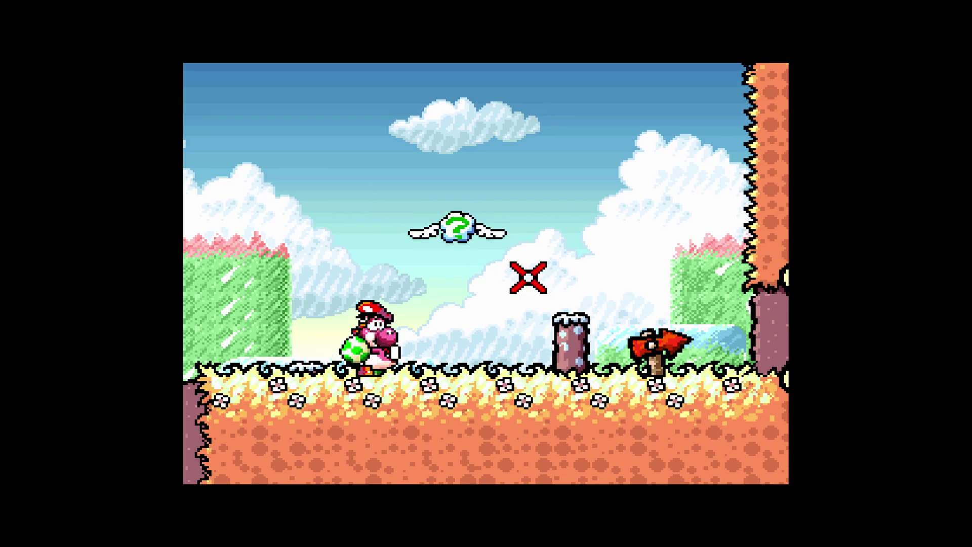
key("Right")
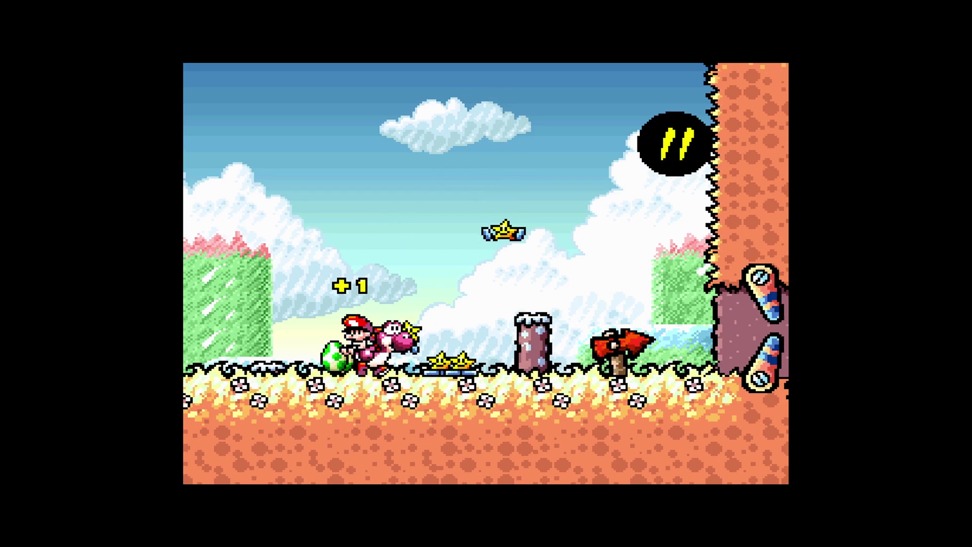
key("x")
key("Right")
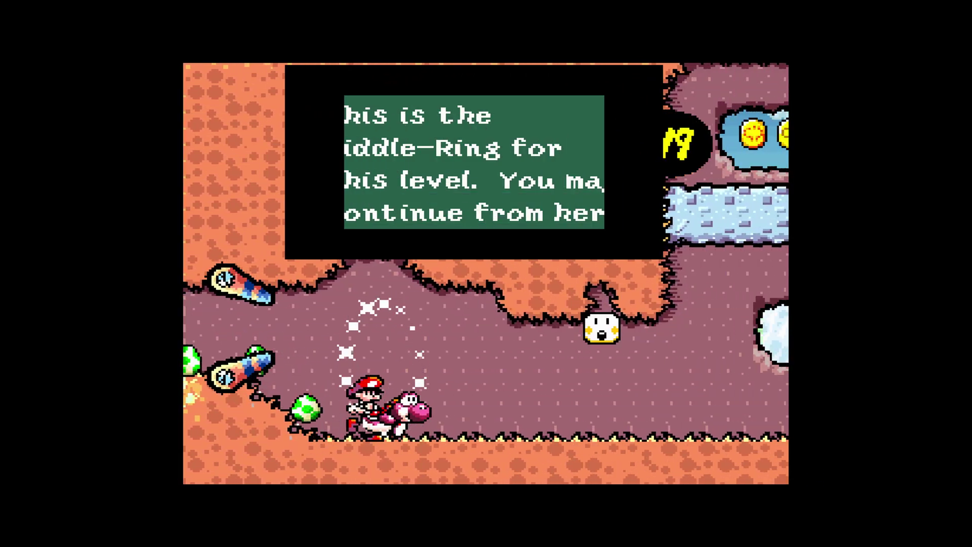
key("z")
key("z")
key("Right")
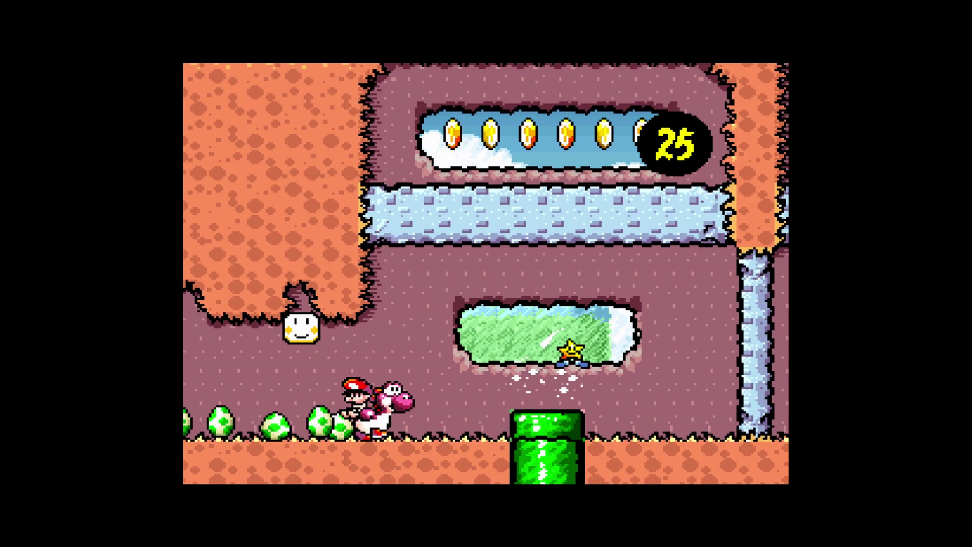
key("x")
key("Left")
key("c")
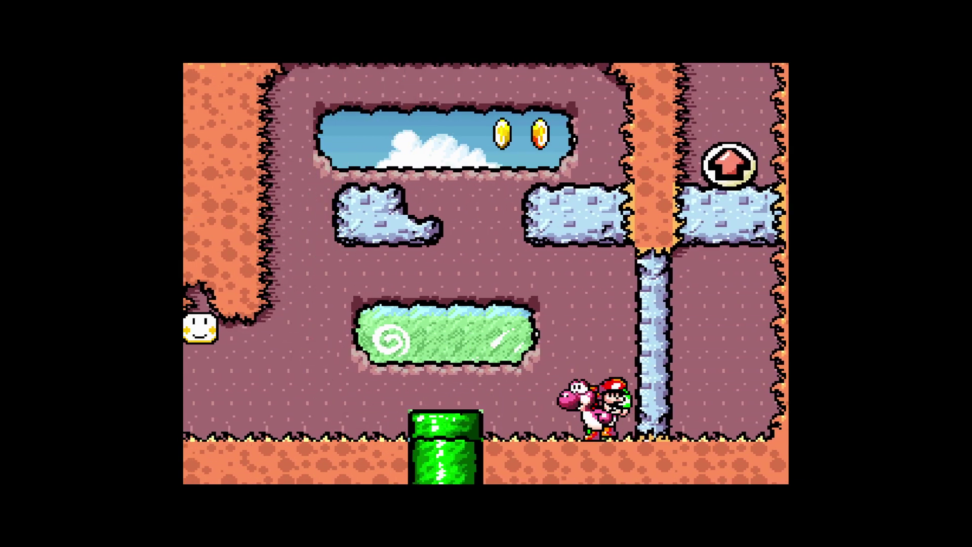
key("c")
key("Left")
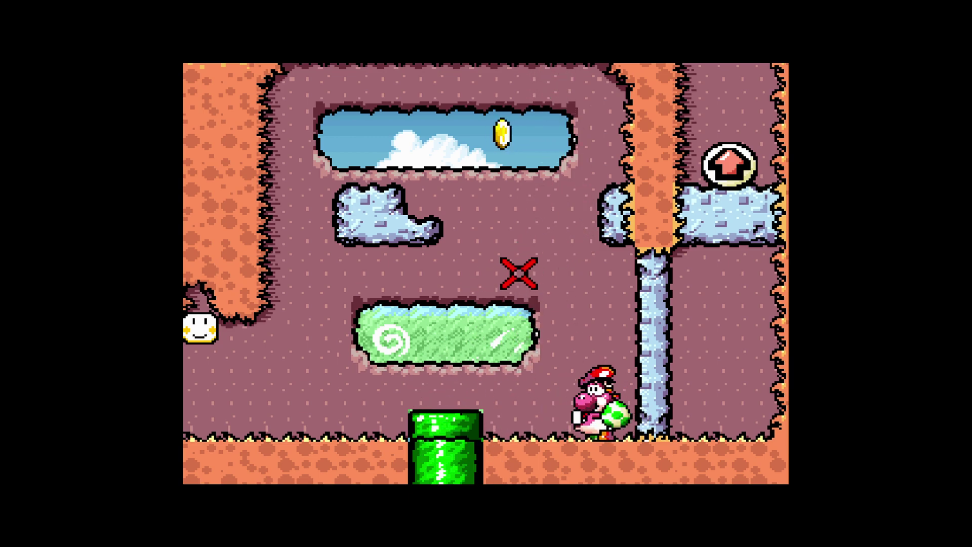
key("Right")
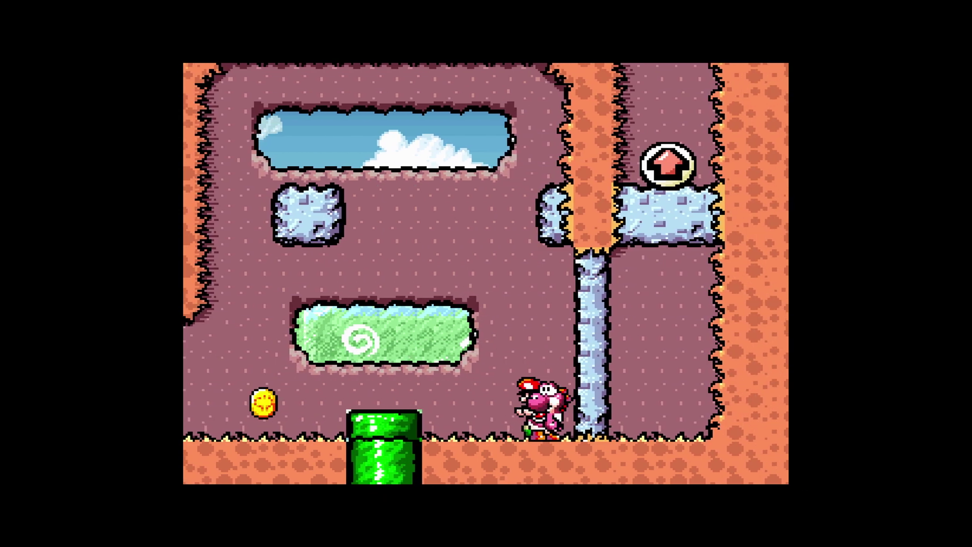
key("c")
key("c")
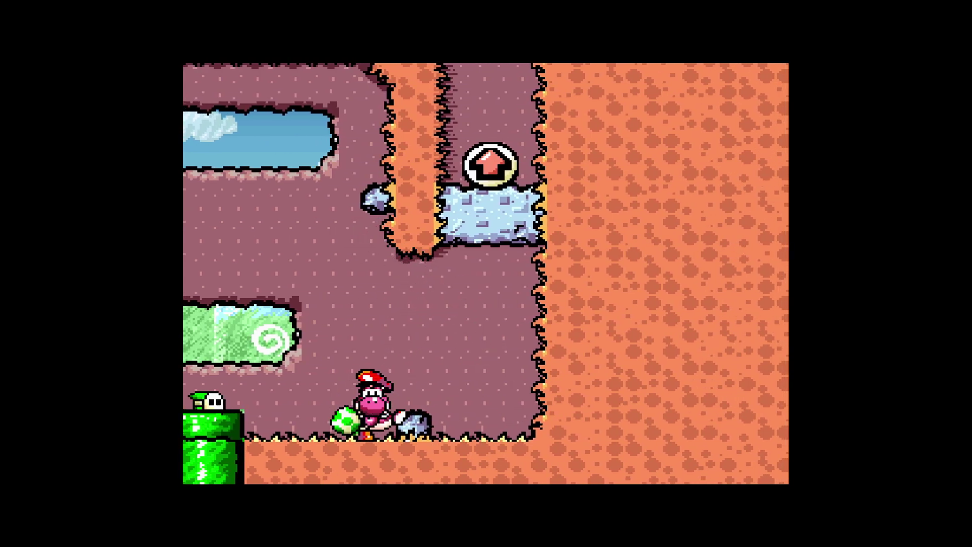
key("c")
key("c")
key("Left")
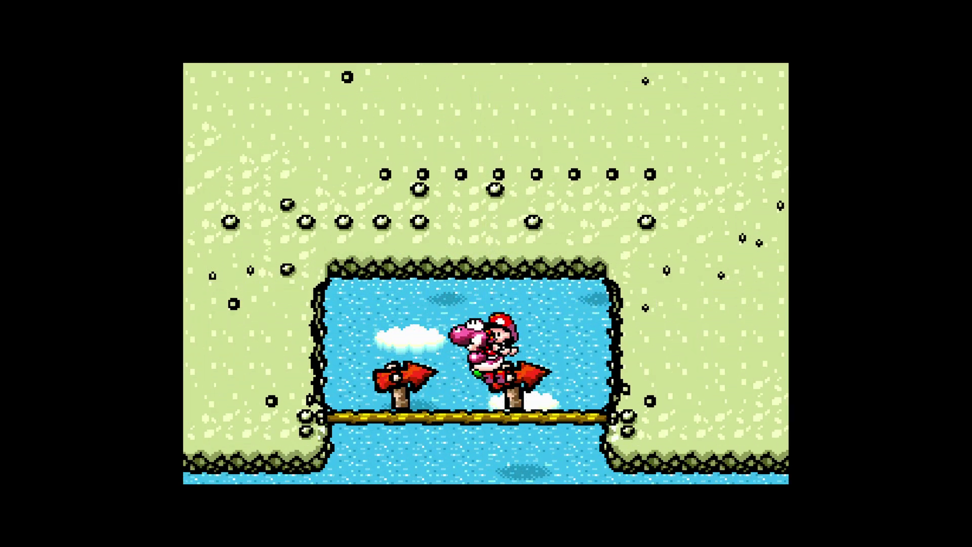
key("Left")
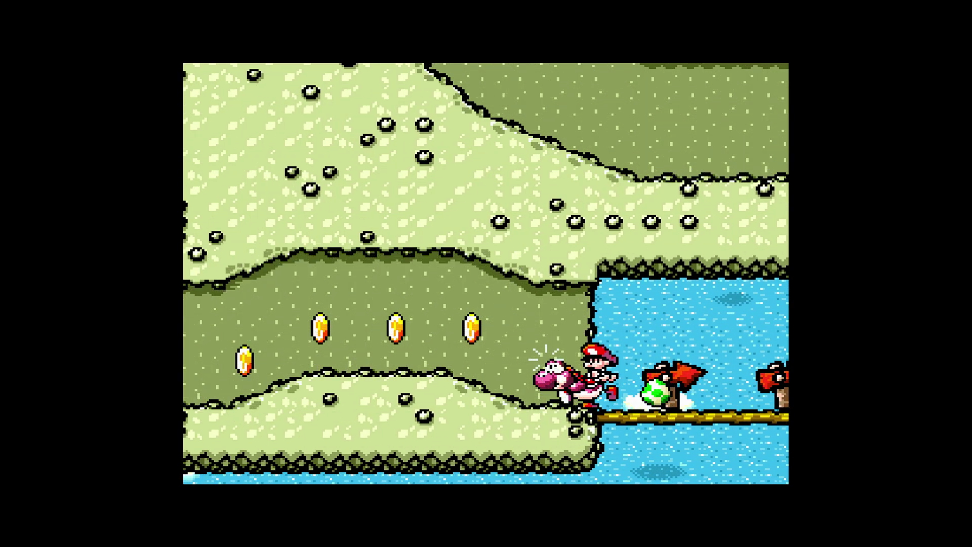
key("Left")
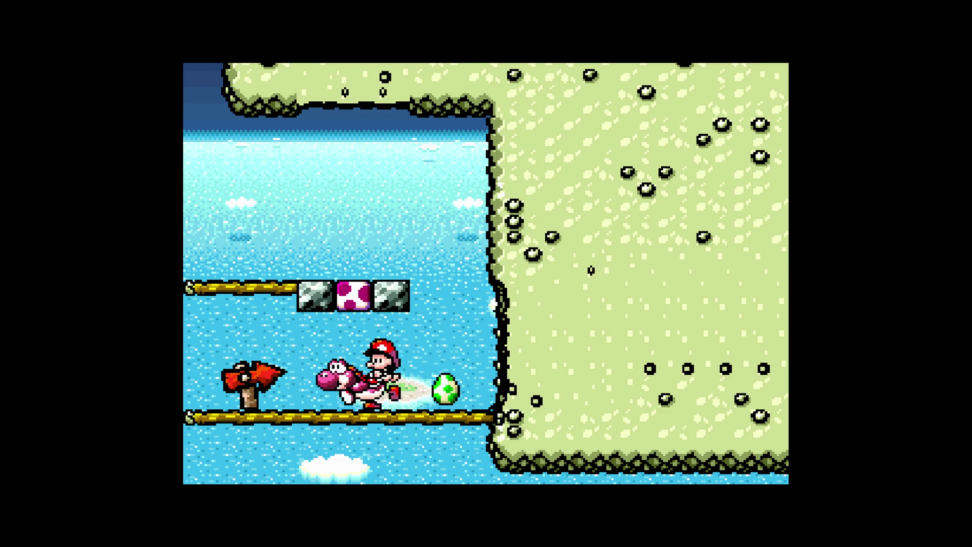
key("x")
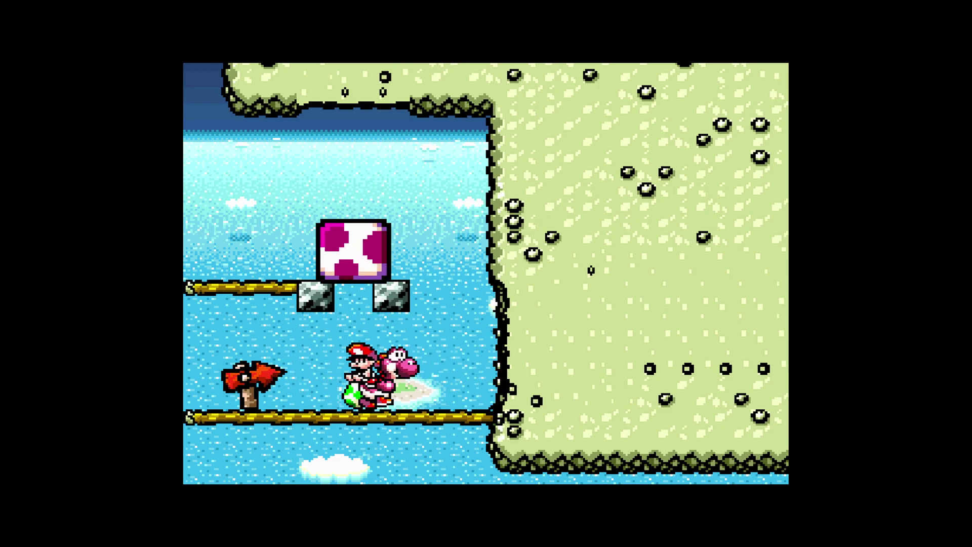
key("Left")
key("x")
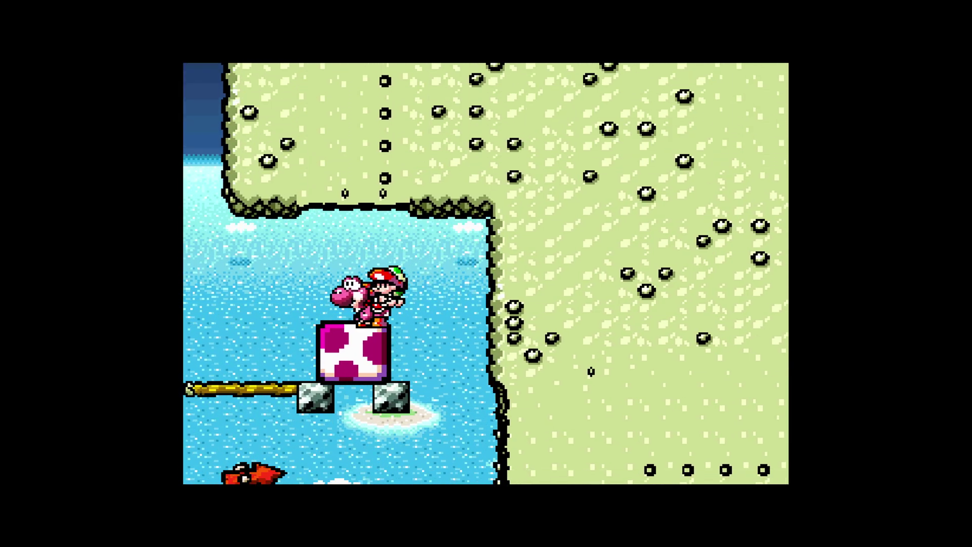
key("x")
key("Left")
key("Right")
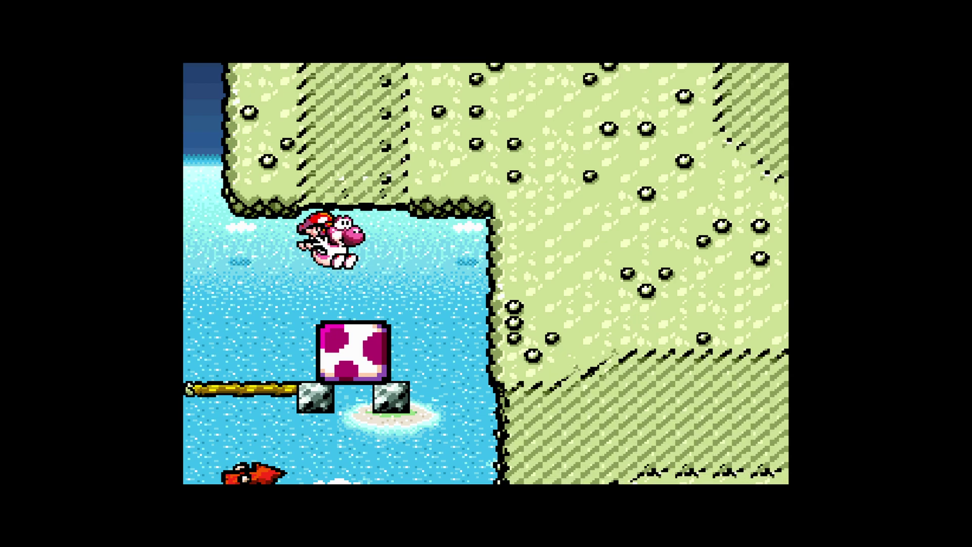
key("x")
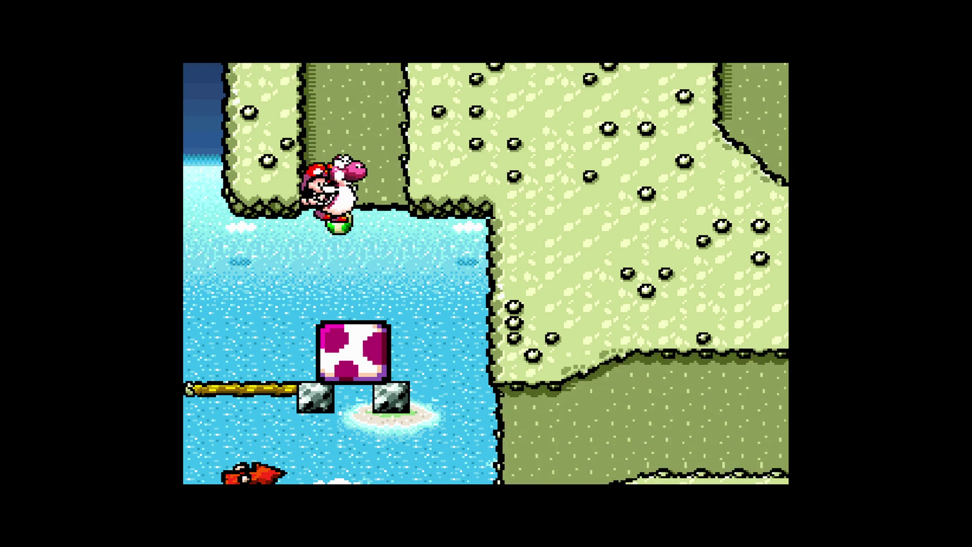
key("Right")
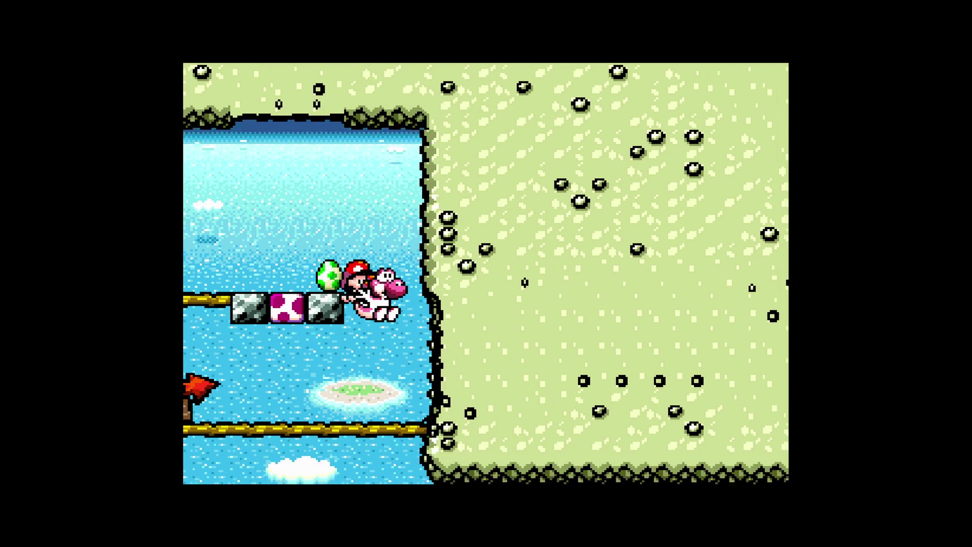
key("Right")
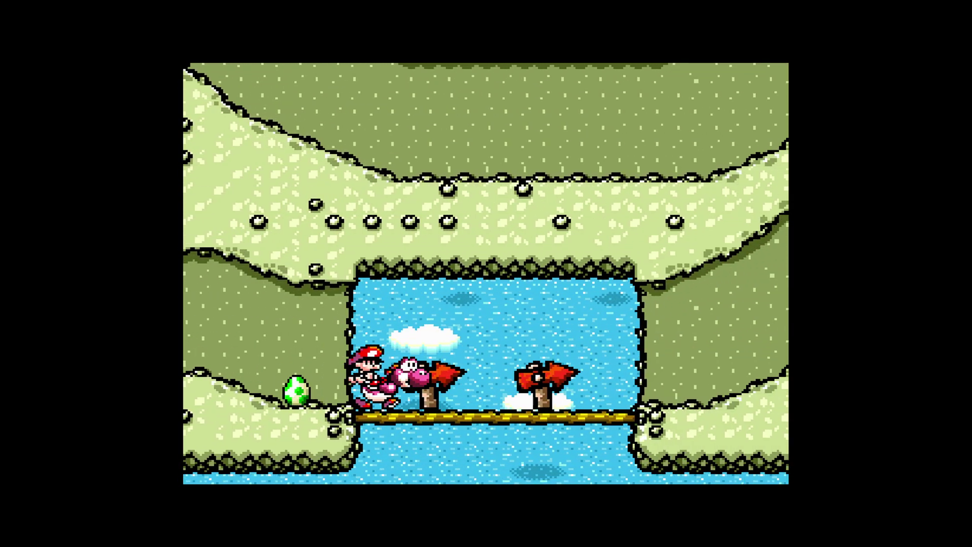
key("Right")
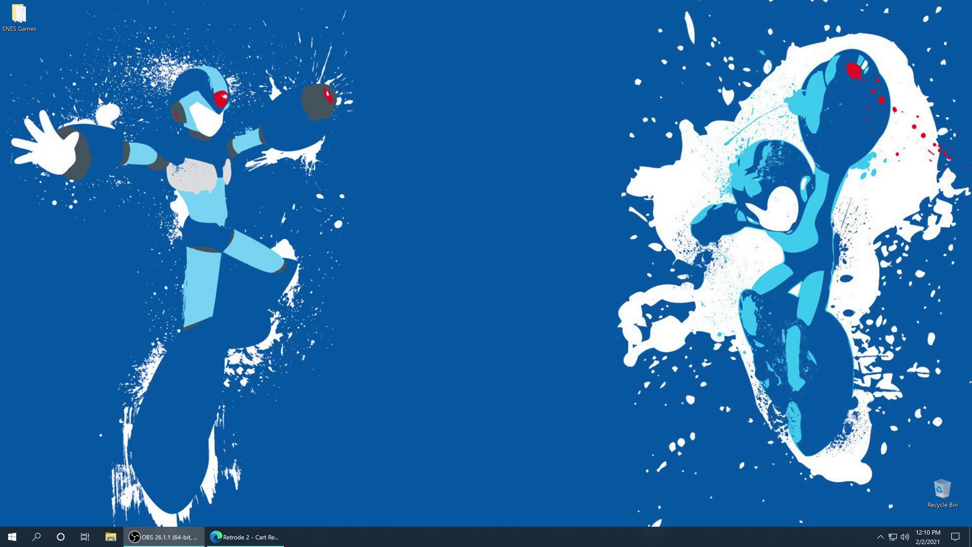
Step: Open the SNES Games folder on the desktop and look over the ROM files it contains
double_click(19, 17)
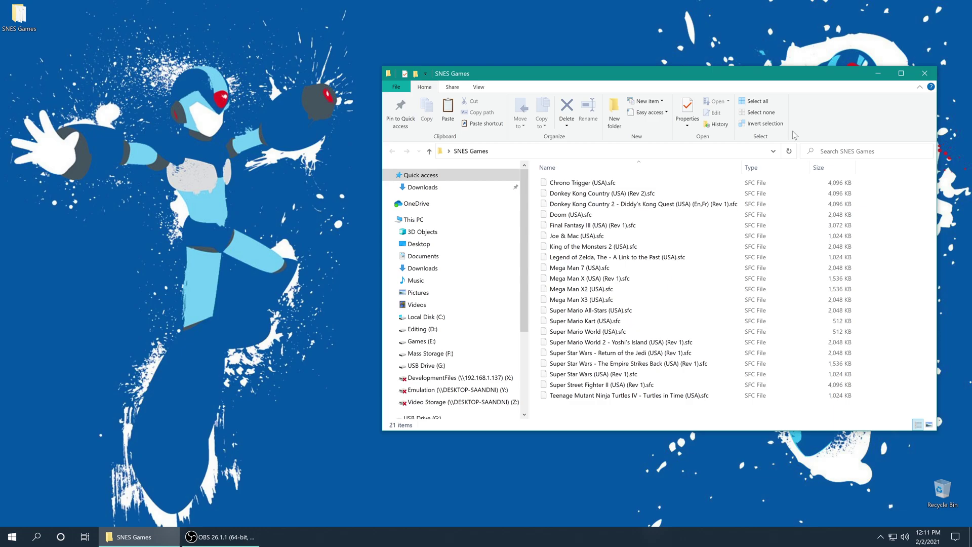
left_click_drag(880, 187, 613, 417)
left_click(607, 418)
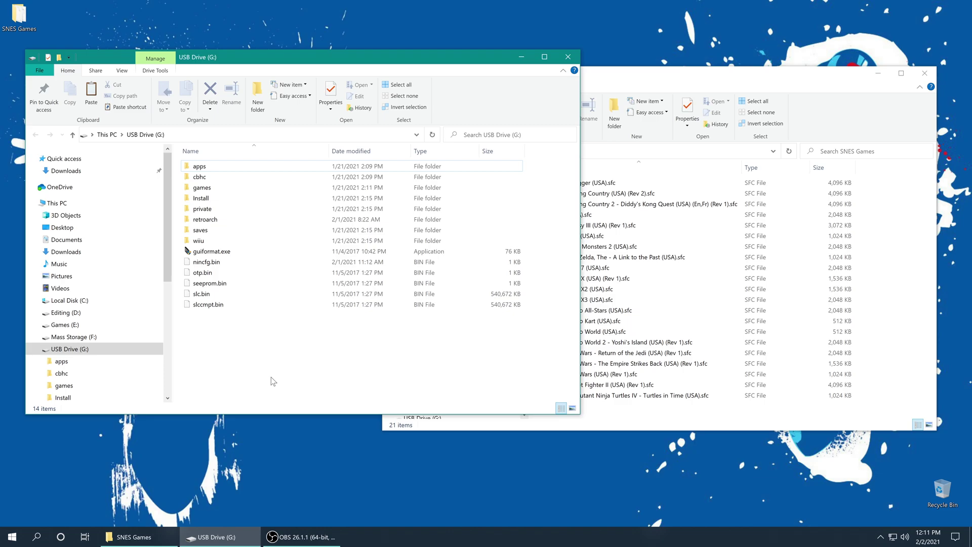
Step: Create a folder named "Retroarch ROMS" in the root of USB Drive (G:)
right_click(245, 345)
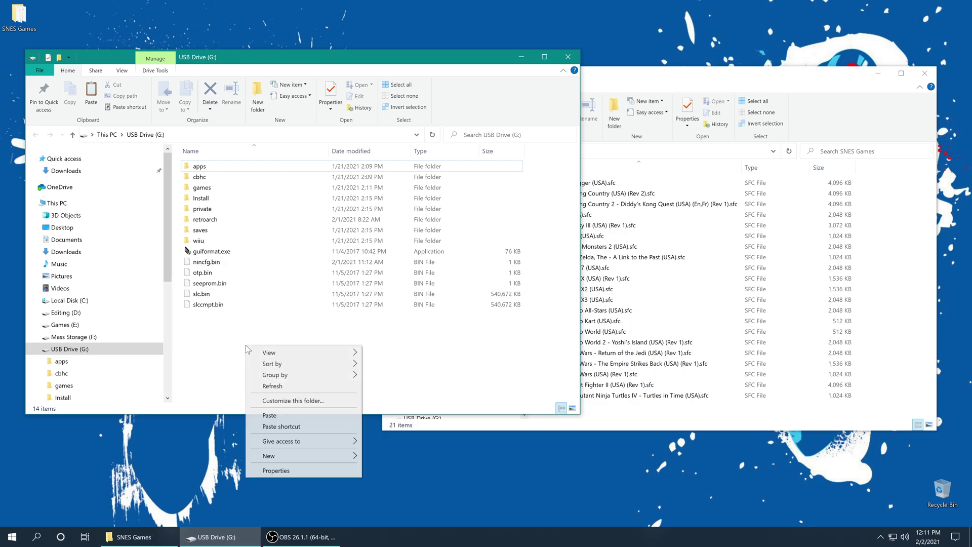
mouse_move(329, 453)
left_click(393, 455)
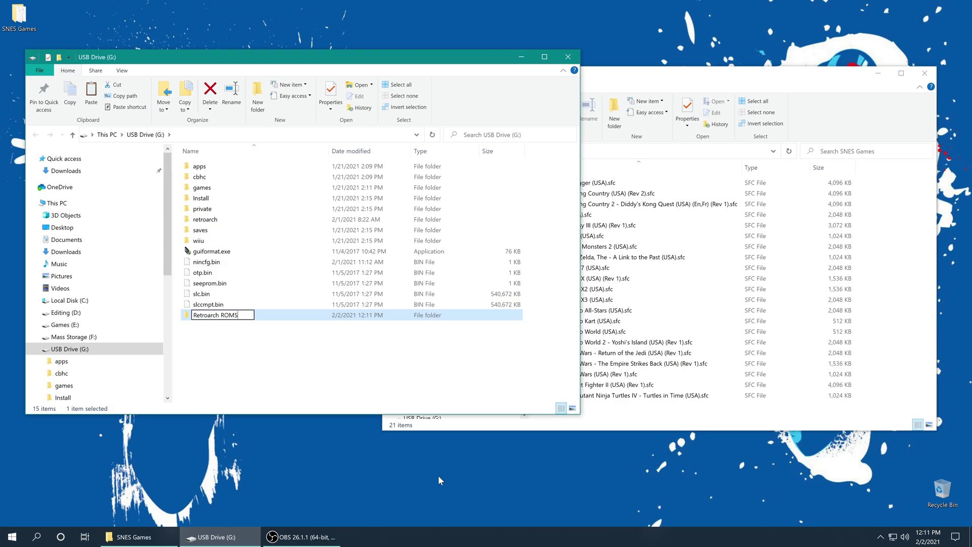
type("Retroarch ROMS")
key("Return")
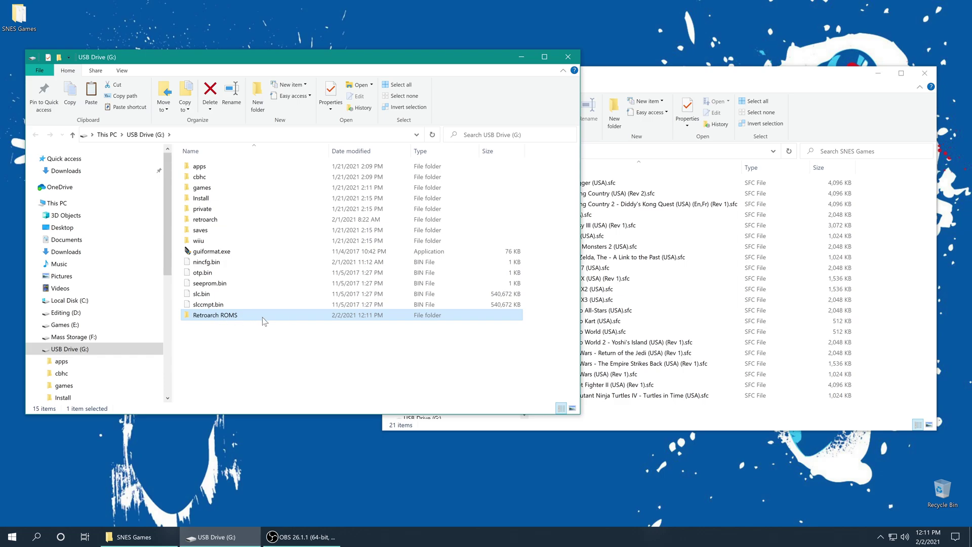
Step: Copy the SNES Games folder from the desktop into the Retroarch ROMS folder and close the open folder windows
double_click(230, 316)
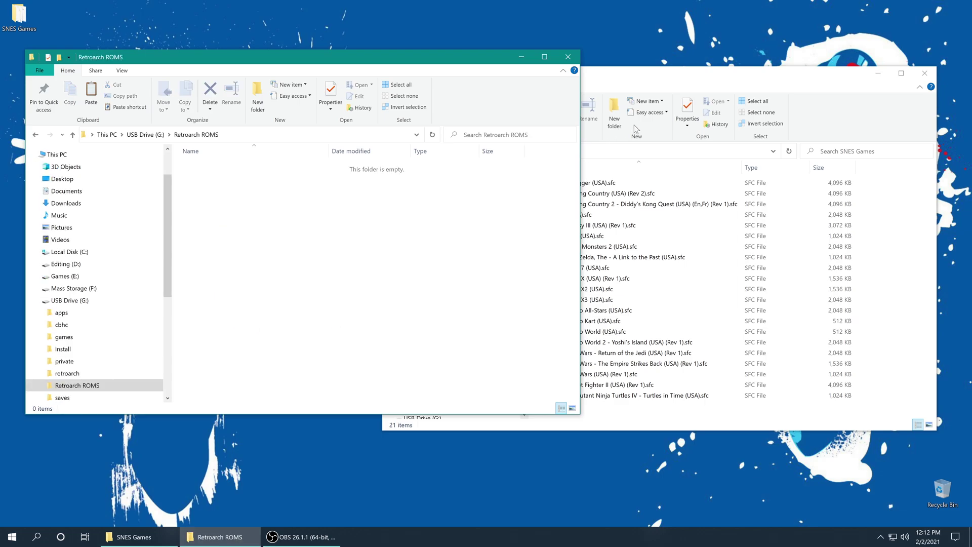
left_click(924, 74)
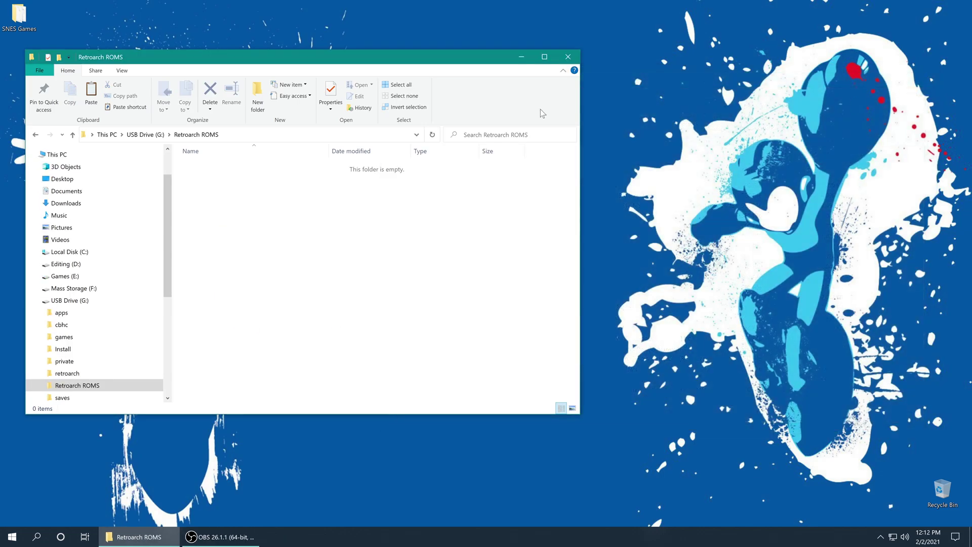
left_click_drag(19, 16, 273, 215)
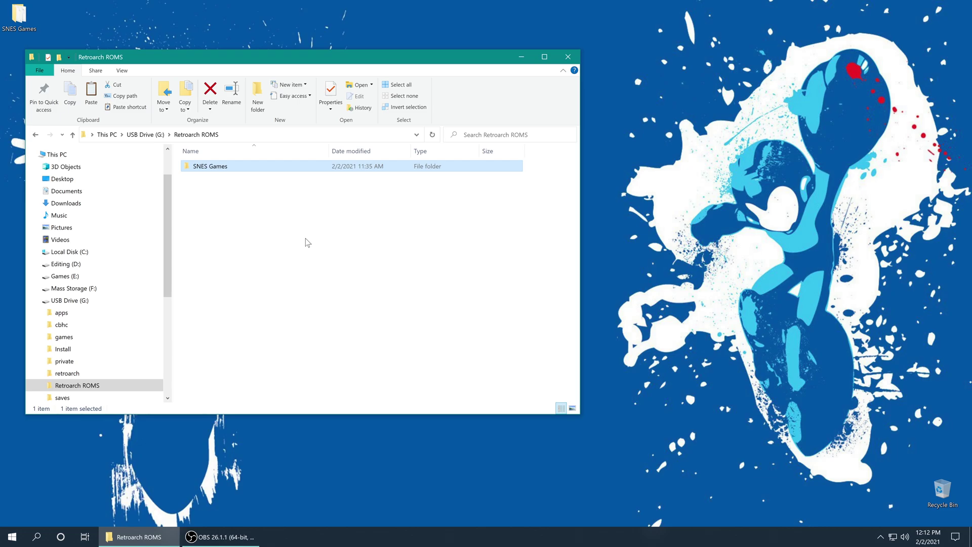
left_click(567, 57)
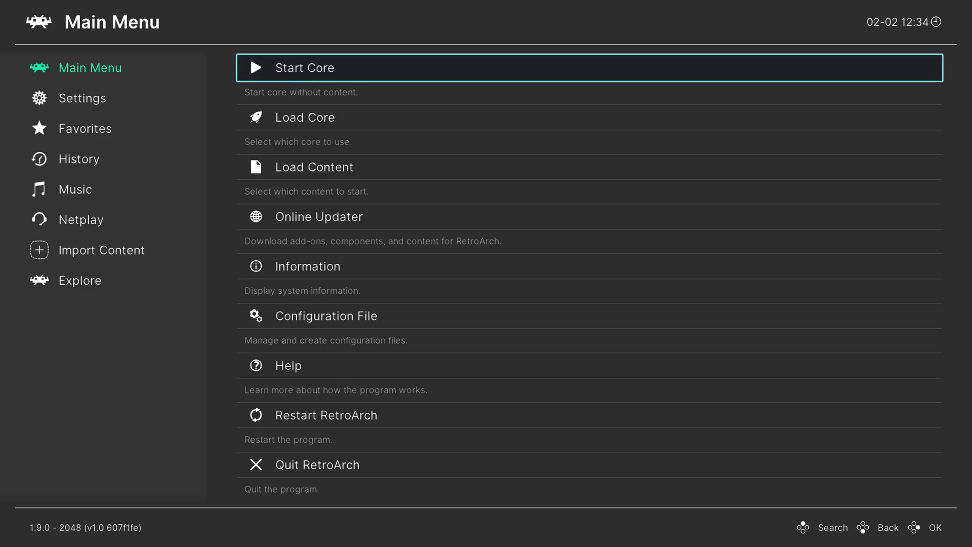
Step: Browse through Load Content to the SNES Games folder inside sd:/Retroarch ROMS
key("Down")
key("Down")
key("Return")
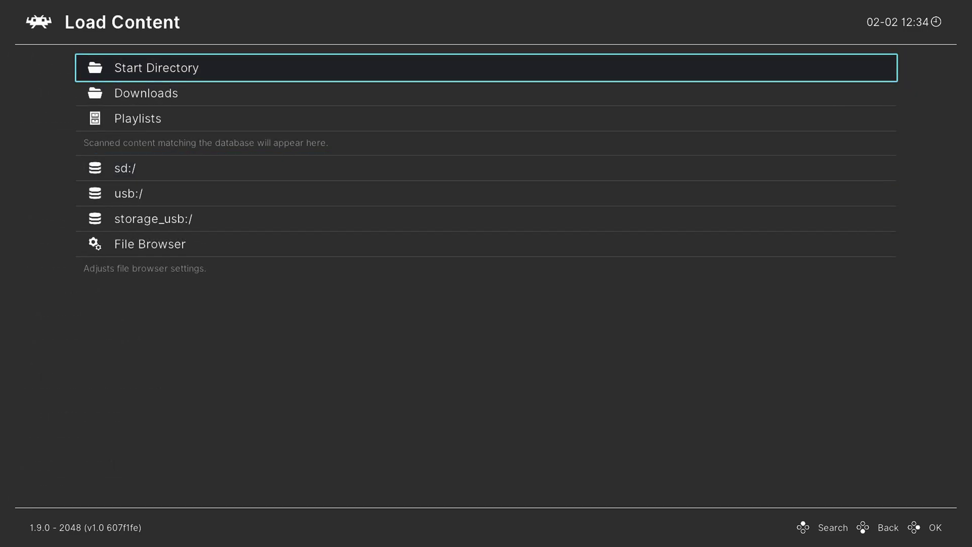
key("Down")
key("Down")
key("Down")
key("Return")
key("Down")
key("Down")
key("Down")
key("Down")
key("Down")
key("Down")
key("Down")
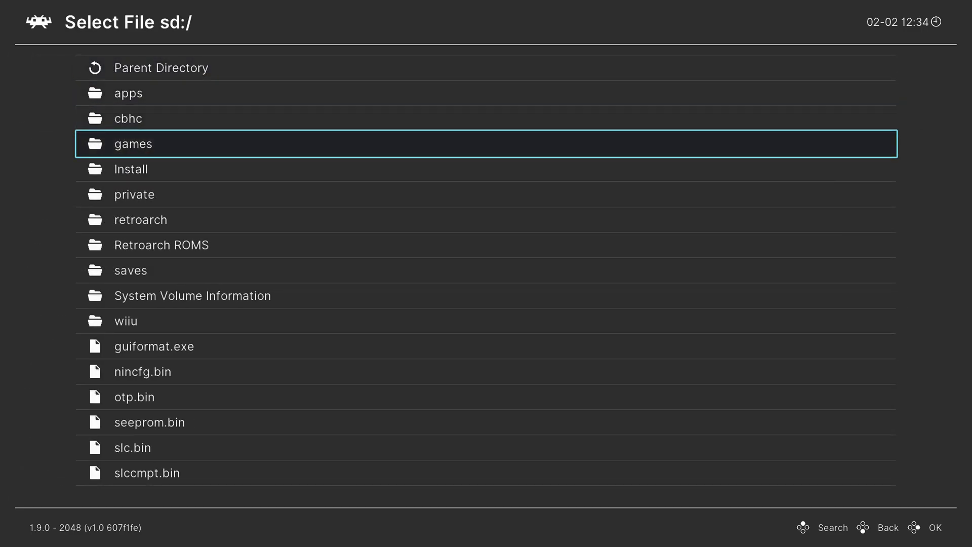
key("Return")
key("Down")
key("Return")
key("Down")
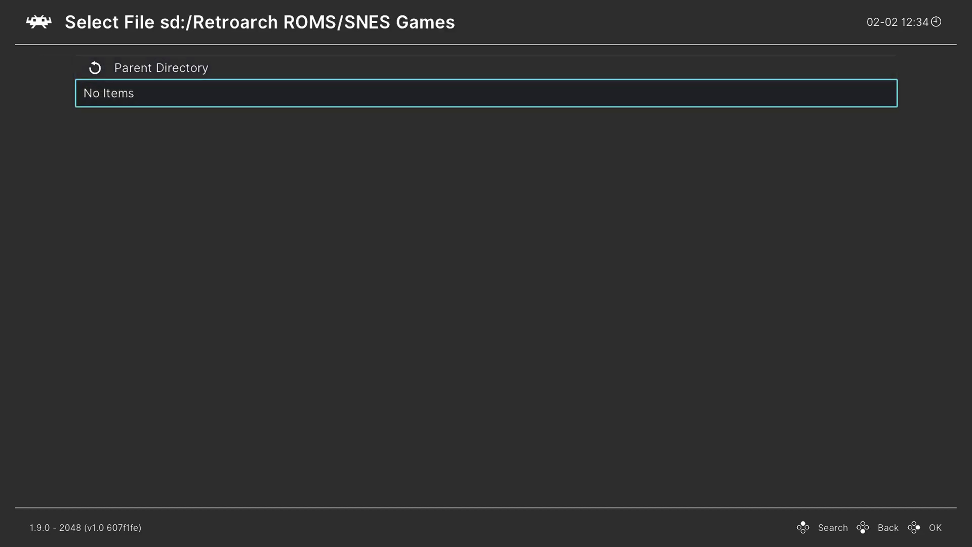
Step: Leave the SNES Games folder and go back to the main menu
key("Up")
key("Down")
key("Up")
key("Down")
key("Up")
key("Down")
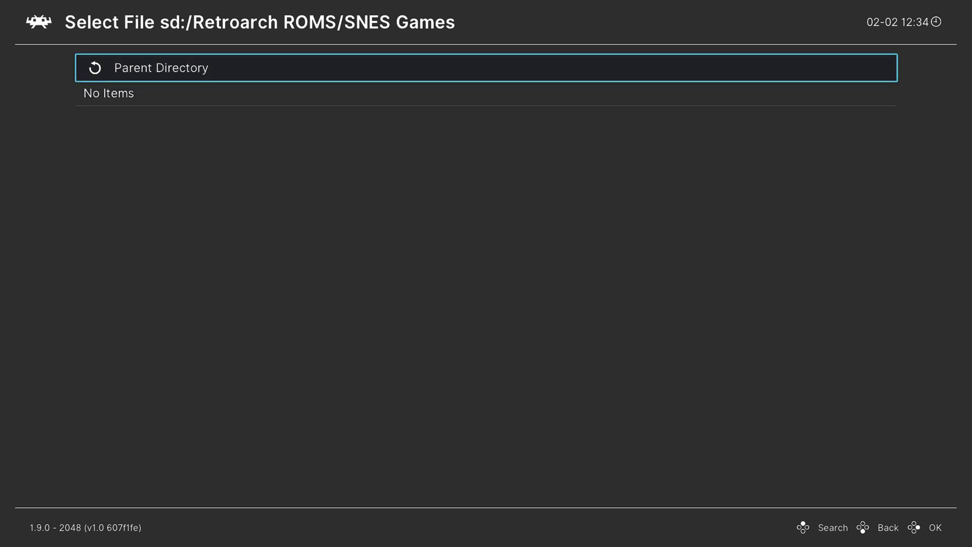
key("Return")
key("BackSpace")
key("BackSpace")
key("BackSpace")
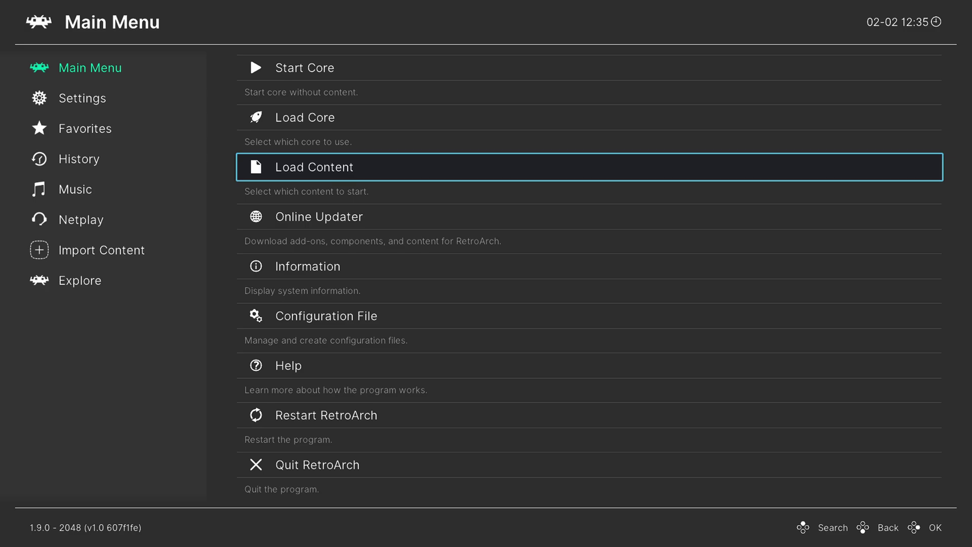
Step: Load the Nintendo - SNES / SFC (Snes9x - Current) core
key("Up")
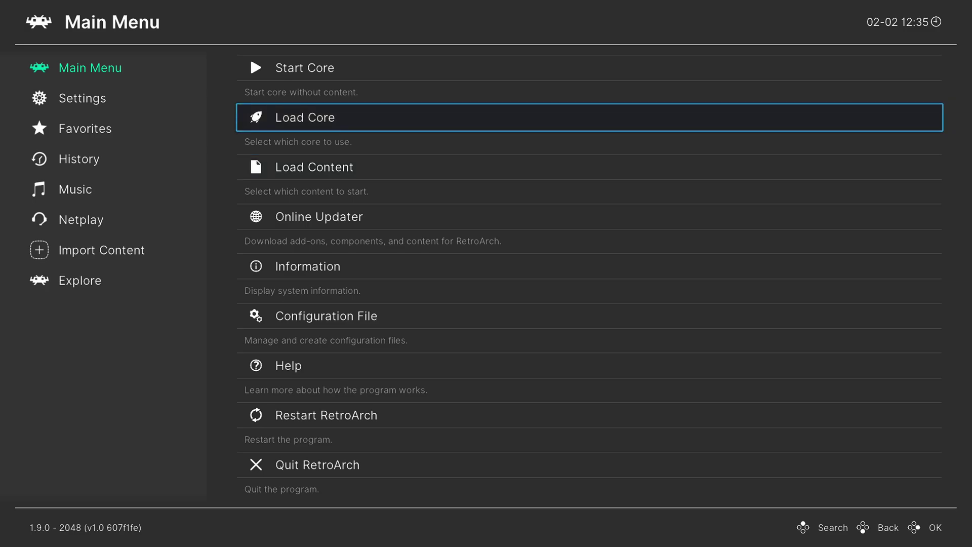
key("Return")
key("Up")
key("Up")
key("Up")
key("Up")
key("Up")
key("Up")
key("Up")
key("Up")
key("Up")
key("Up")
key("Up")
key("Up")
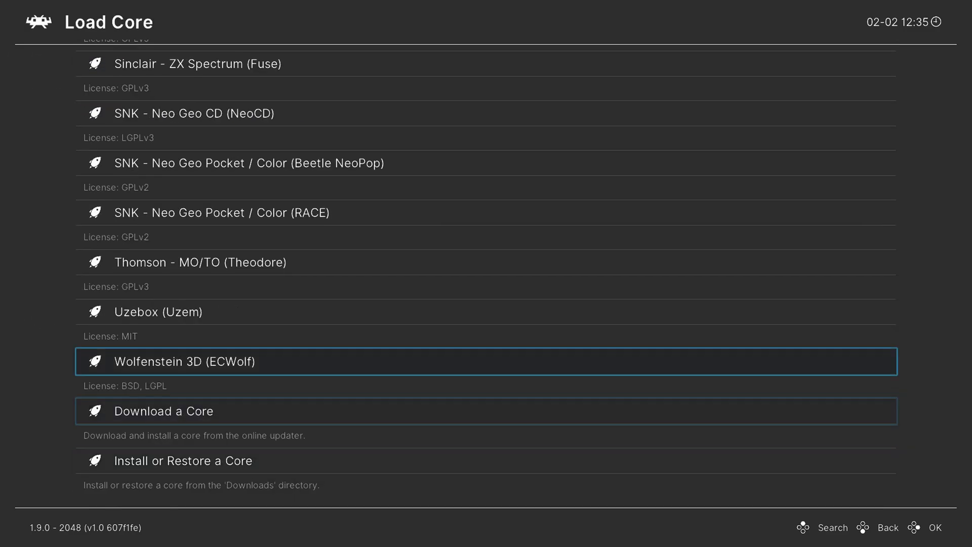
key("Up")
key("Up")
key("Up")
key("Up")
key("Up")
key("Up")
key("Up")
key("Up")
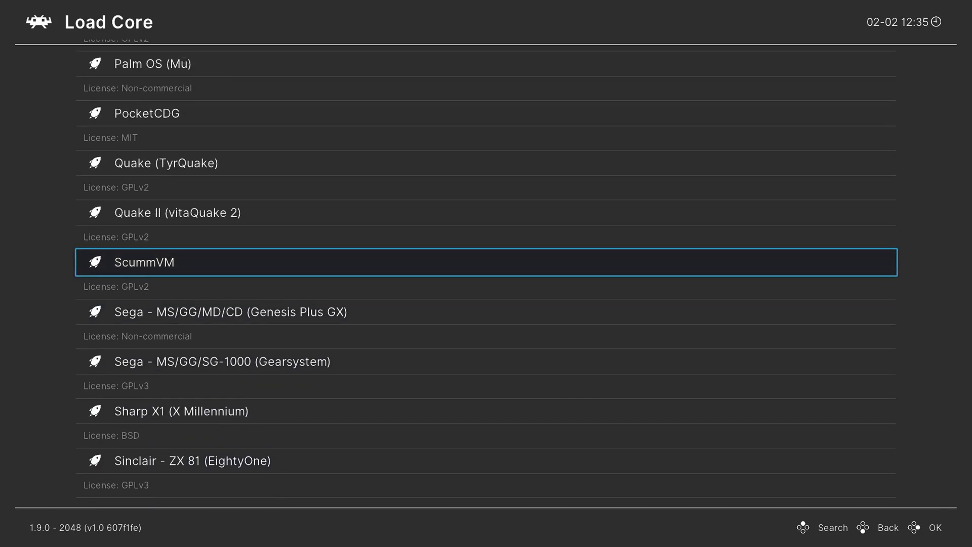
key("Up")
key("Up")
key("Up")
key("Up")
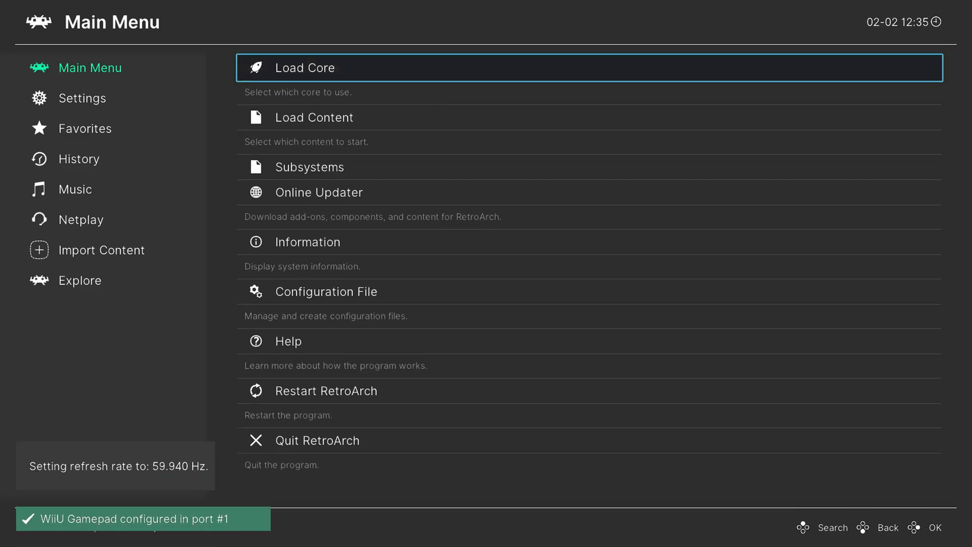
Step: With the Snes9x core active, open the SNES Games folder in sd:/Retroarch ROMS from Load Content
key("Down")
key("Return")
key("Down")
key("Down")
key("Down")
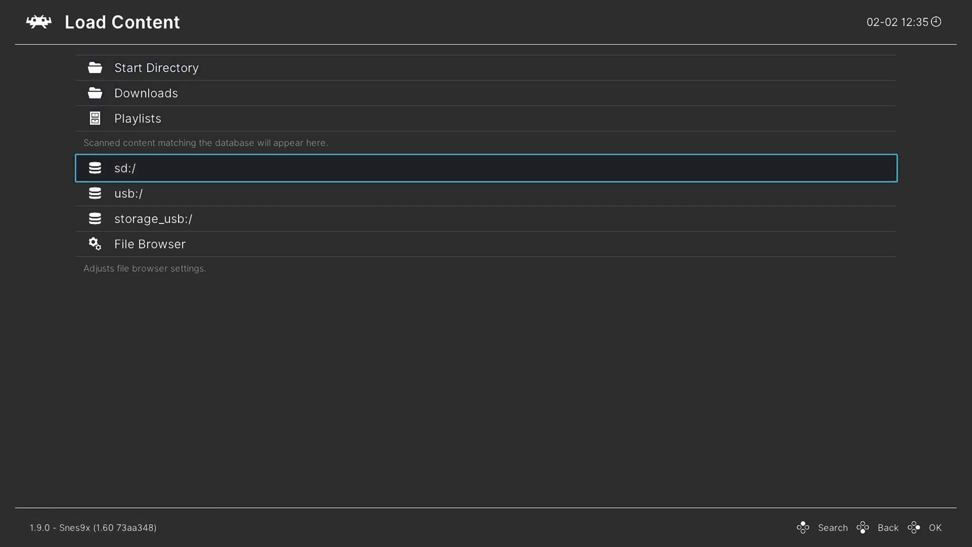
key("Return")
key("Down")
key("Down")
key("Down")
key("Down")
key("Down")
key("Down")
key("Down")
key("Return")
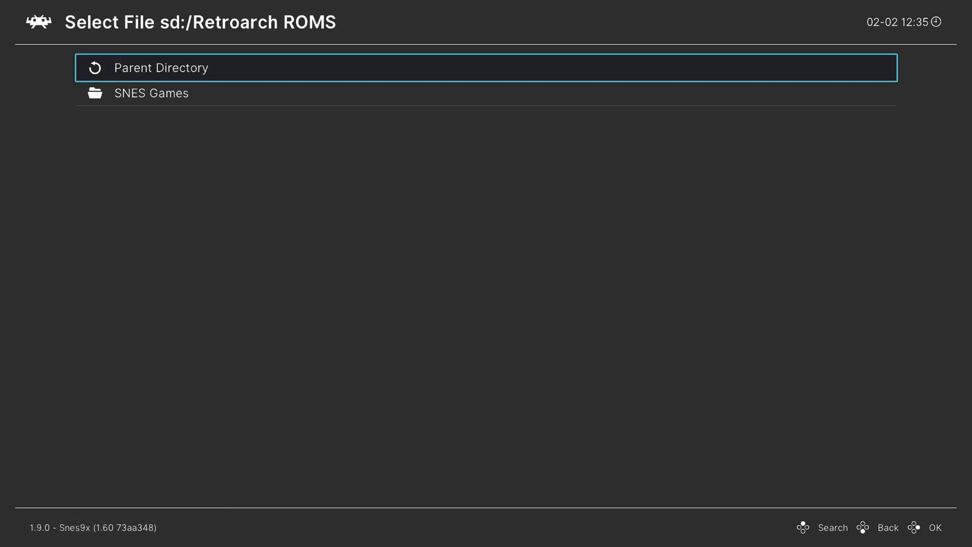
key("Down")
Step: Look over the list of SNES game ROMs in the SNES Games folder
key("Down")
key("Down")
key("Down")
key("Down")
key("Down")
key("Down")
key("Down")
key("Down")
key("Down")
key("Down")
key("Down")
key("Down")
key("Down")
key("Down")
key("Down")
key("Down")
key("Down")
key("Down")
key("Down")
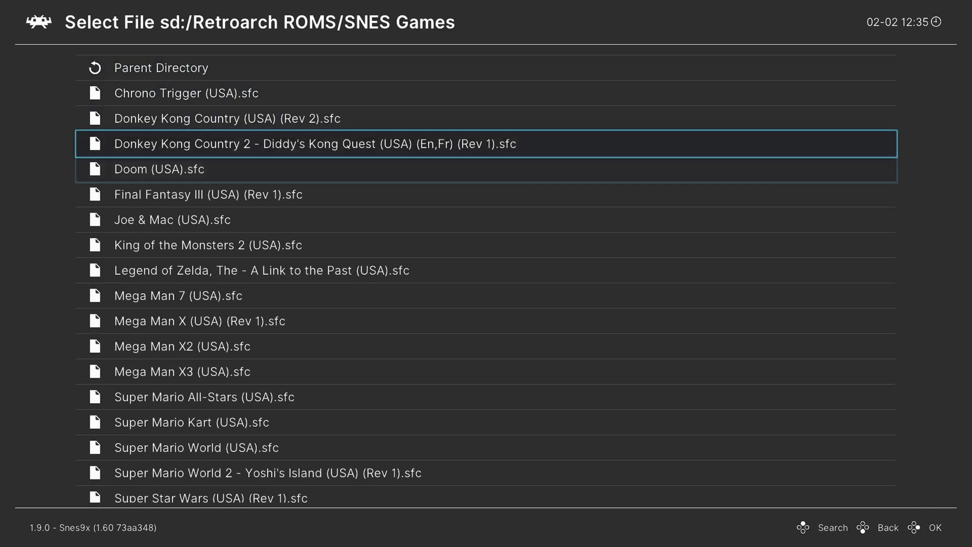
key("Up")
key("Up")
key("Up")
key("Up")
key("Up")
key("Up")
key("Up")
key("Up")
key("Up")
key("Up")
key("Up")
key("Up")
key("Up")
key("Up")
key("Up")
key("Up")
key("Up")
key("Up")
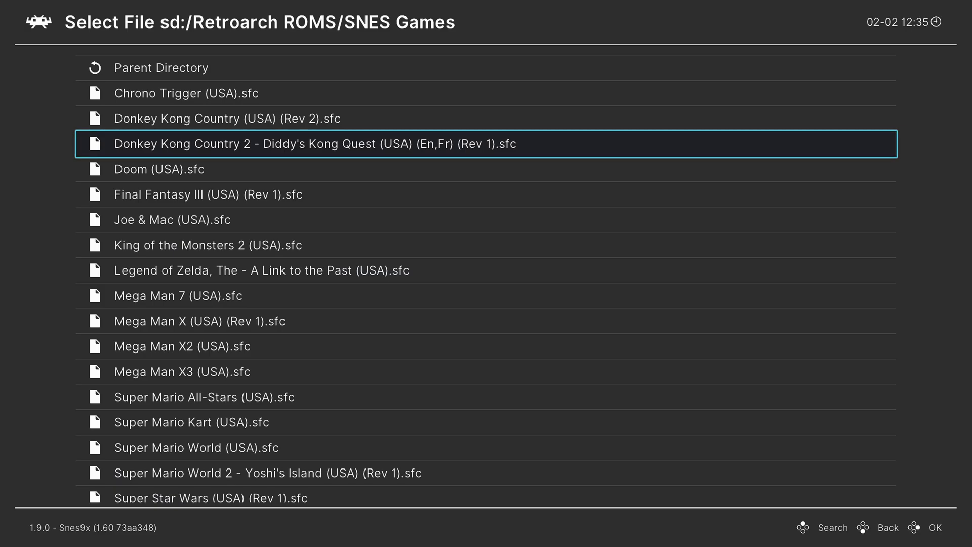
Step: Select a game ROM to view its suggested cores and return to the main menu without launching it
key("Return")
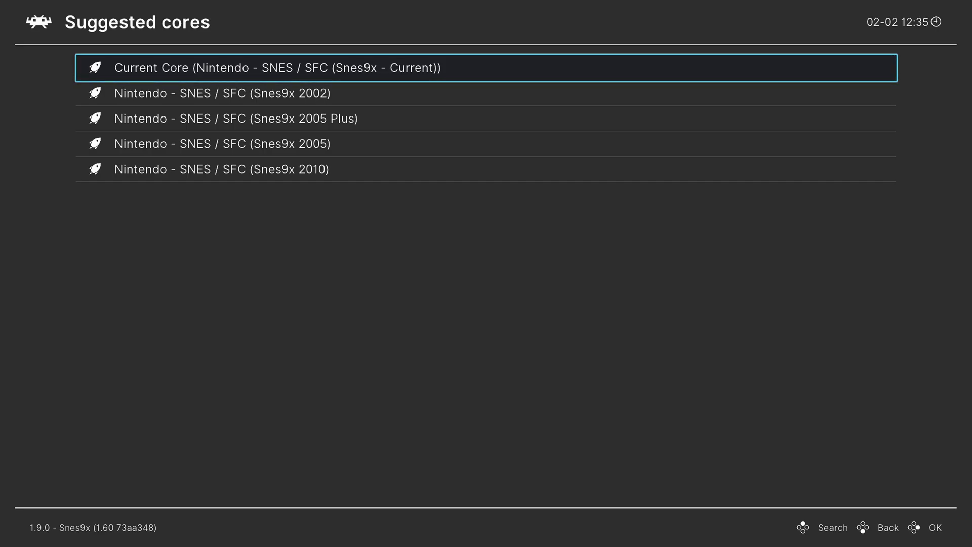
key("BackSpace")
key("BackSpace")
key("BackSpace")
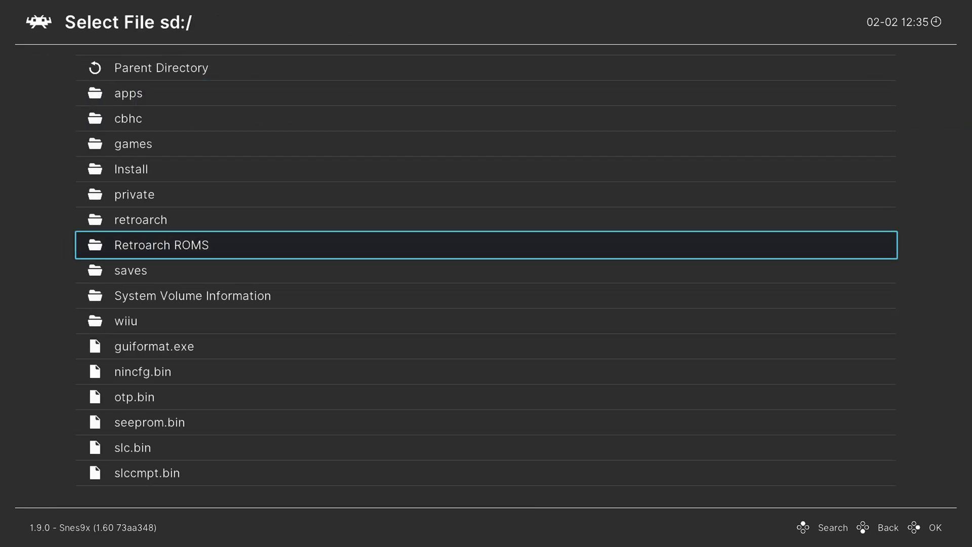
key("BackSpace")
key("BackSpace")
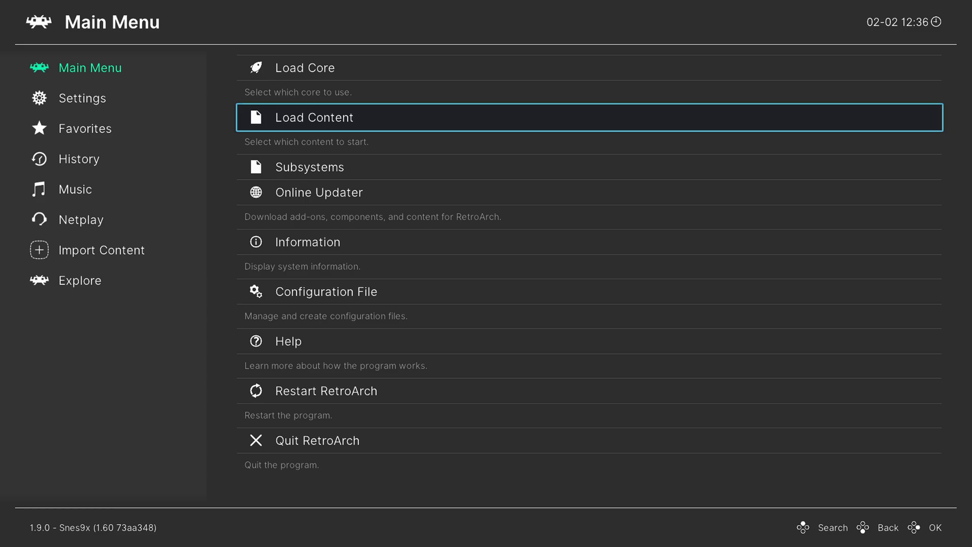
Step: Load the 2048 core
key("Up")
key("Return")
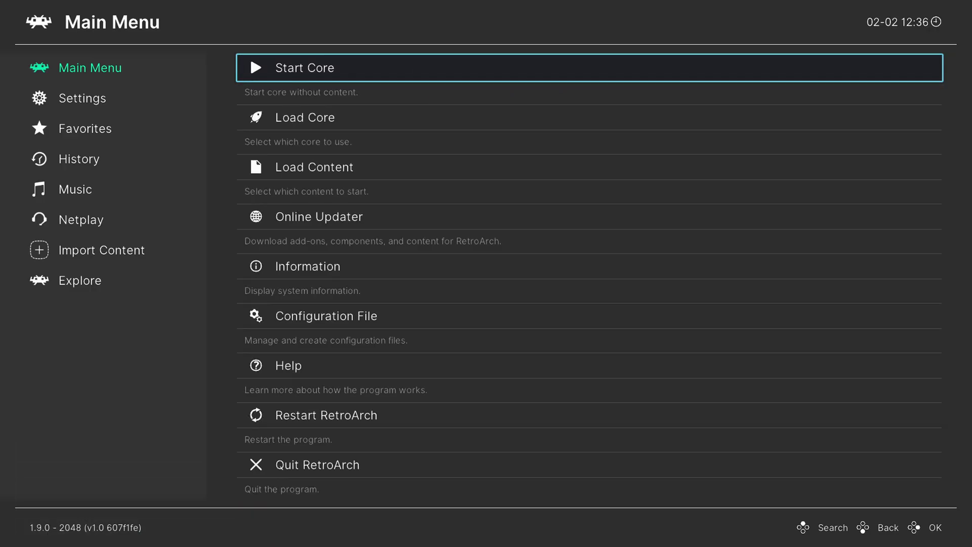
Step: Open the Manual Scan options under Import Content
key("Left")
key("Down")
key("Down")
key("Down")
key("Down")
key("Down")
key("Down")
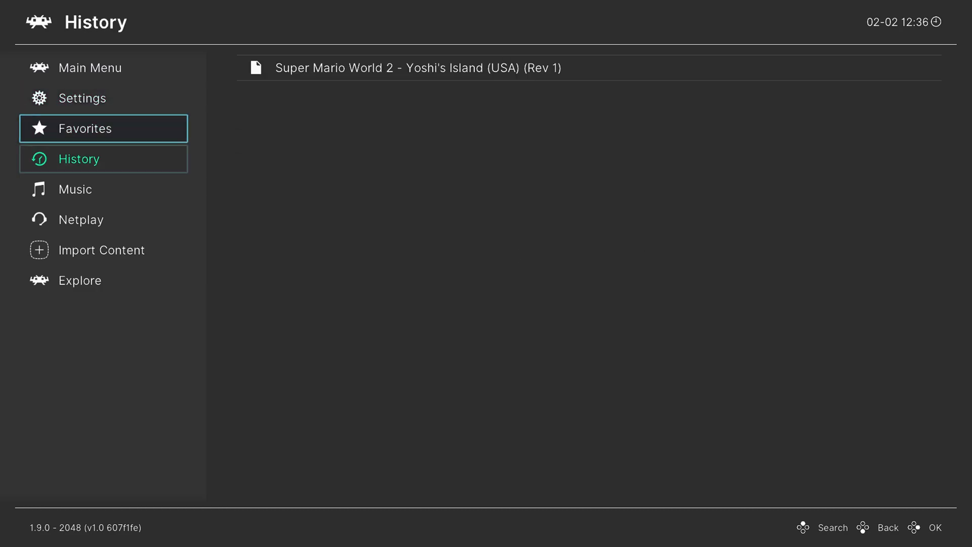
key("Right")
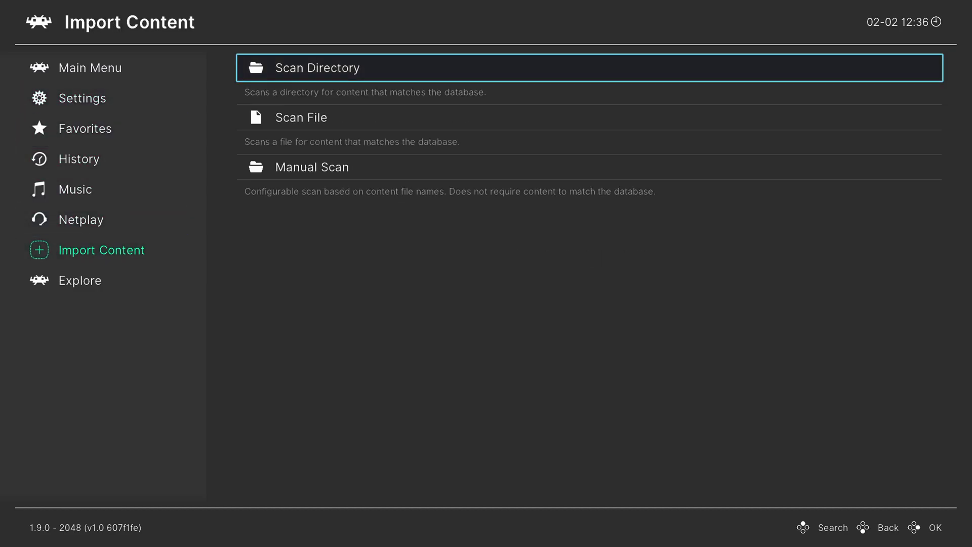
key("Down")
key("Down")
key("Return")
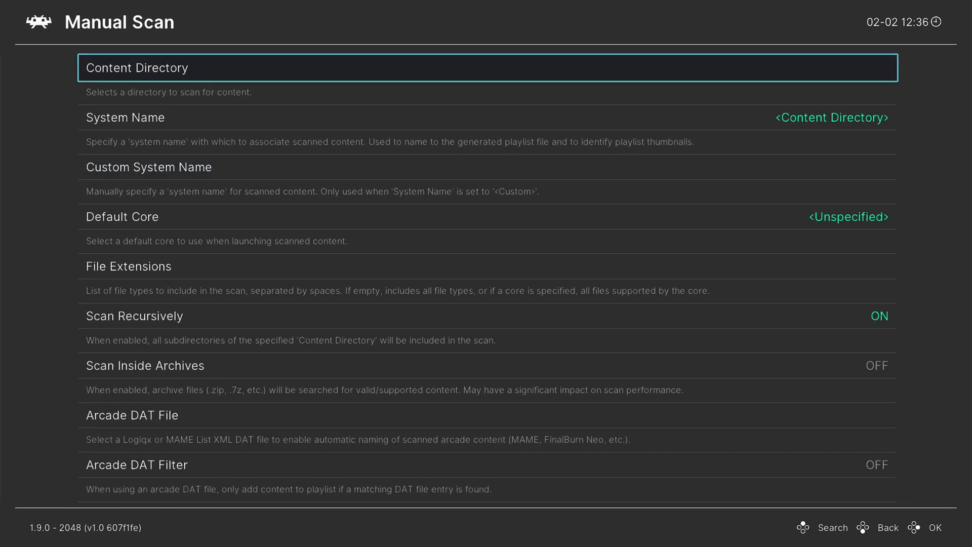
Step: Set the manual scan's content directory to sd:/Retroarch ROMS/SNES Games
key("Return")
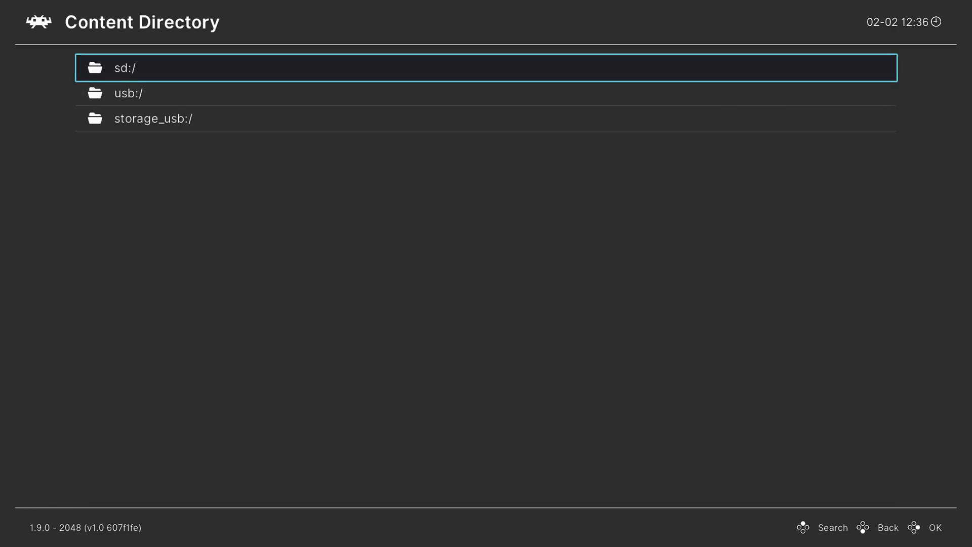
key("Return")
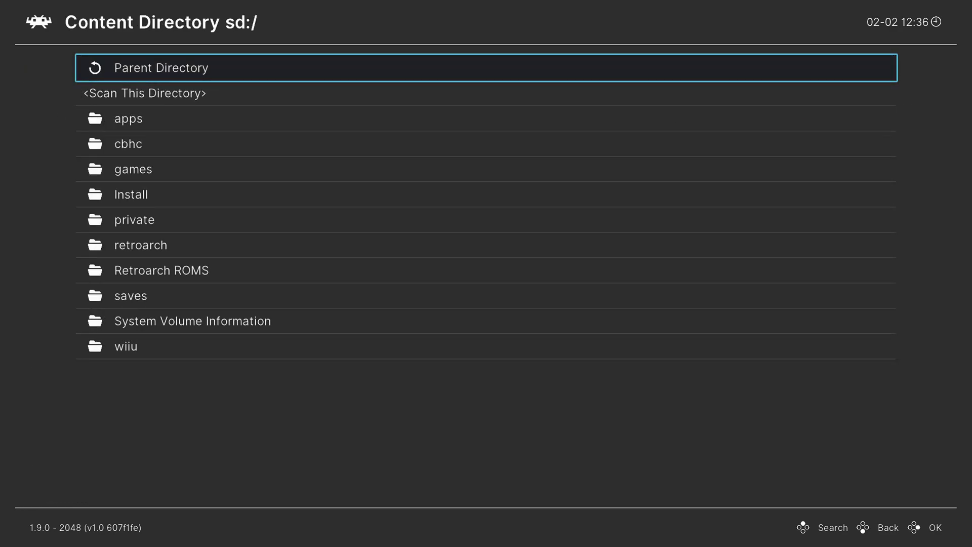
key("Down")
key("Down")
key("Down")
key("Down")
key("Down")
key("Down")
key("Down")
key("Down")
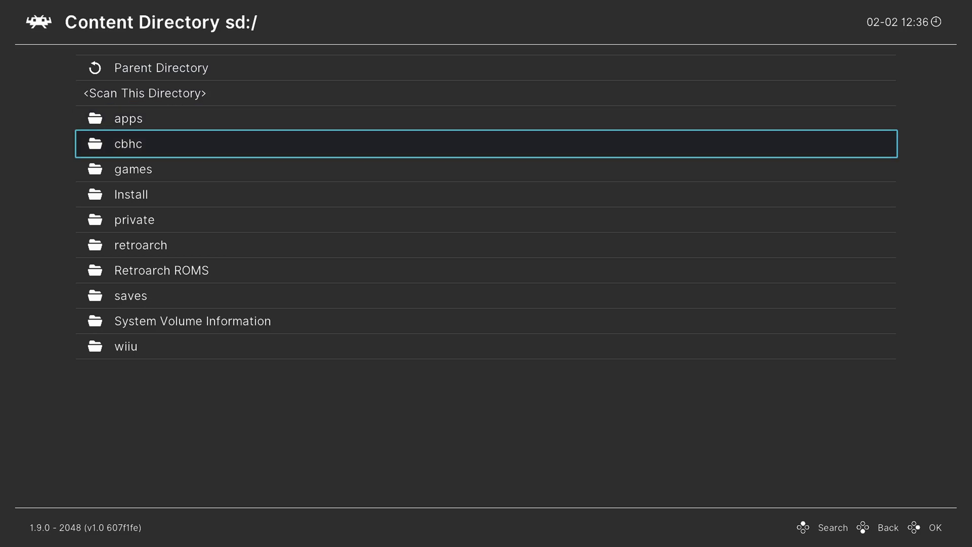
key("Return")
key("Down")
key("Down")
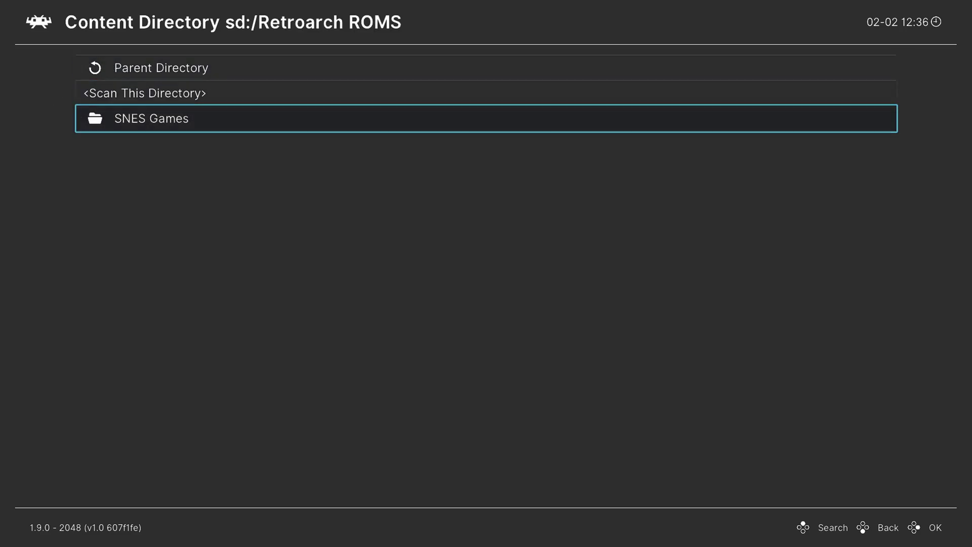
key("Return")
key("Down")
key("Return")
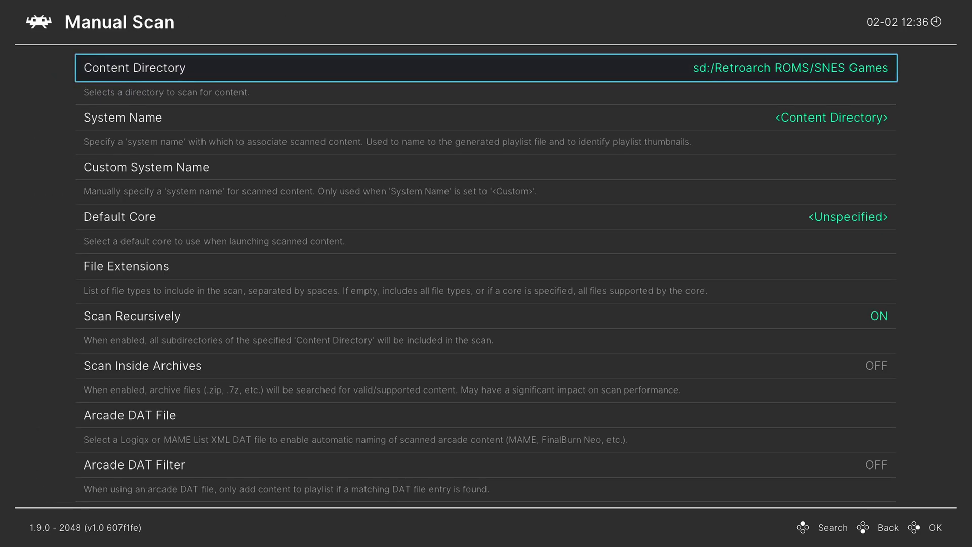
Step: Set the manual scan's system name to Nintendo - Super Nintendo Entertainment System
key("Down")
key("Return")
key("Down")
key("Down")
key("Down")
key("Down")
key("Down")
key("Down")
key("Down")
key("Down")
key("Down")
key("Down")
key("Down")
key("Down")
key("Down")
key("Down")
key("Down")
key("Down")
key("Down")
key("Down")
key("Down")
key("Down")
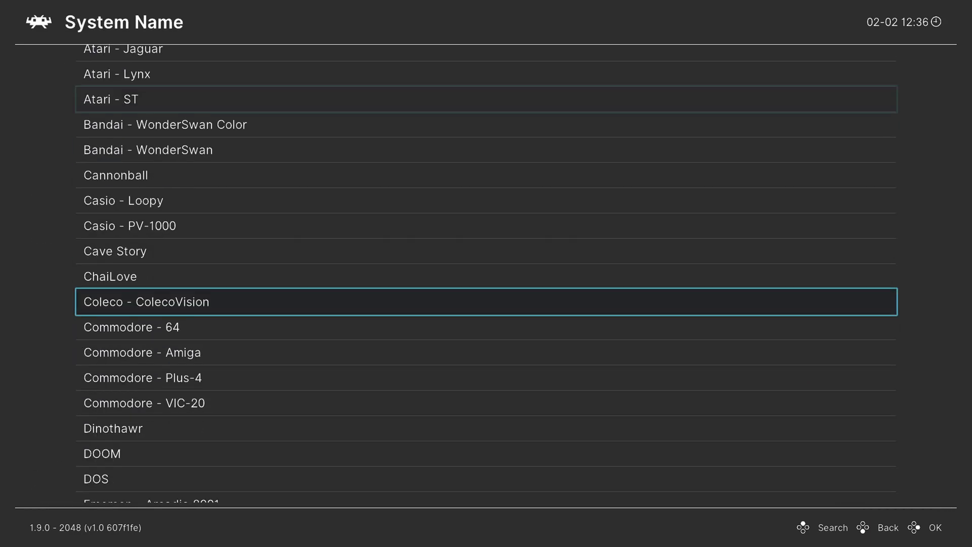
key("Down")
key("Down")
key("Down")
key("Down")
key("Down")
key("Down")
key("Down")
key("Down")
key("Down")
key("Down")
key("Down")
key("Down")
key("Down")
key("Down")
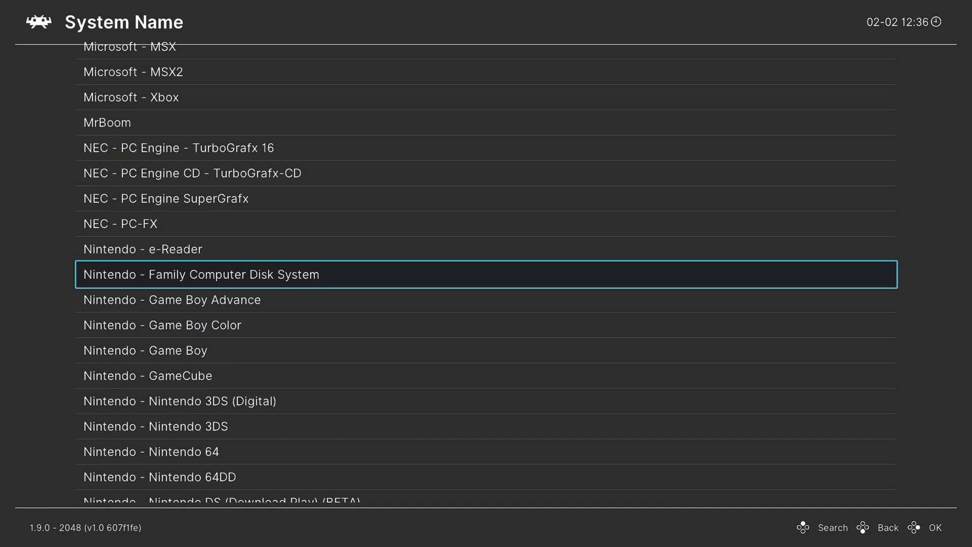
key("Down")
key("Down")
key("Down")
key("Down")
key("Down")
key("Down")
key("Down")
key("Down")
key("Down")
key("Down")
key("Down")
key("Down")
key("Down")
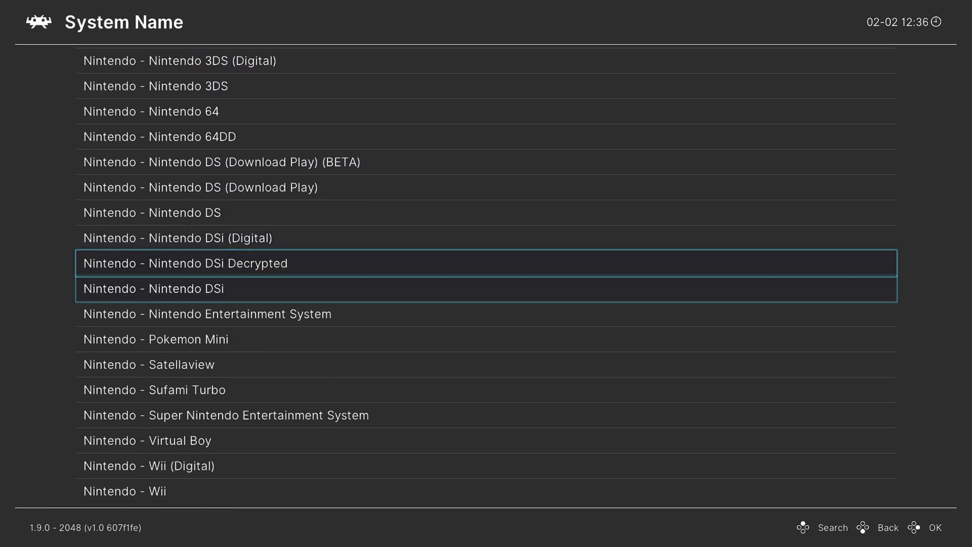
key("Return")
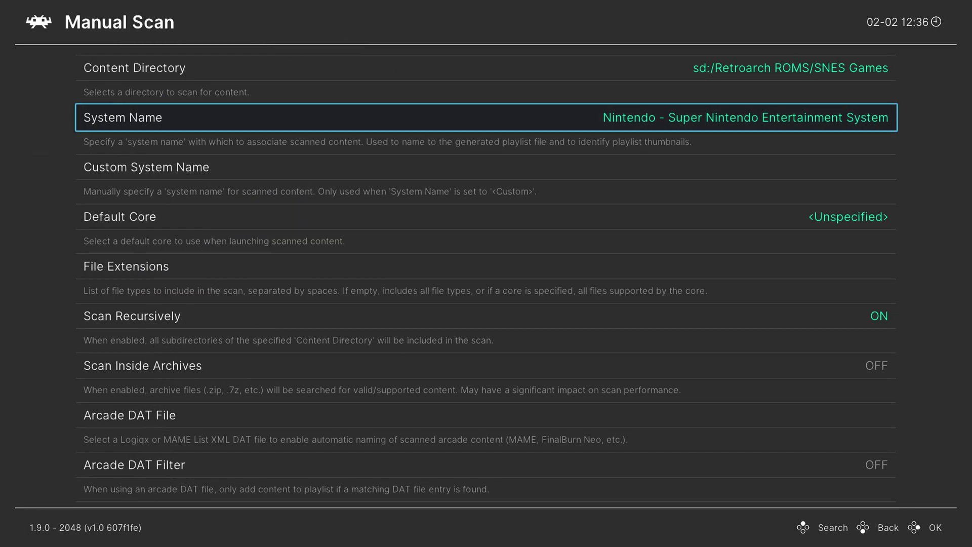
Step: Set the scan's default core to Nintendo - SNES / SFC (Snes9x - Current)
key("Down")
key("Down")
key("Return")
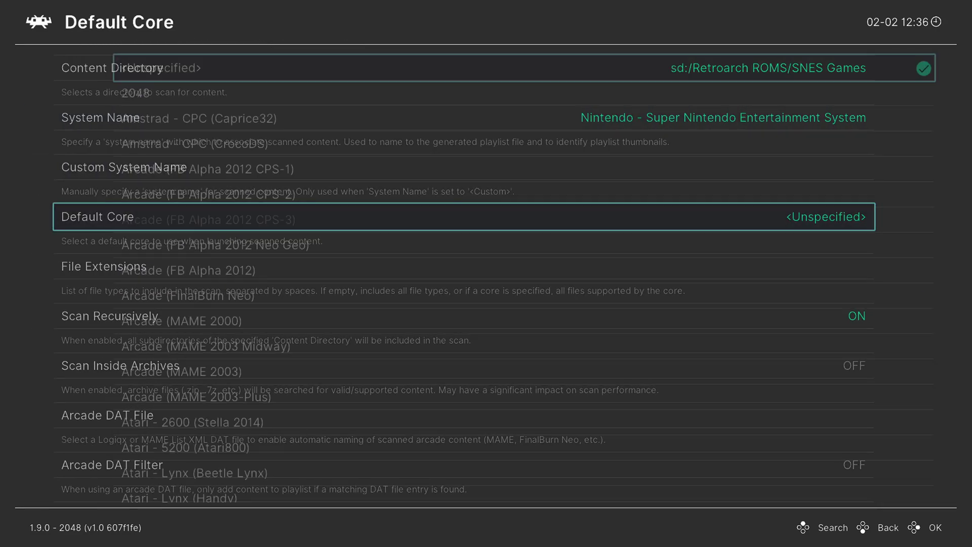
key("Down")
key("Down")
key("Down")
key("Down")
key("Down")
key("Down")
key("Down")
key("Down")
key("Down")
key("Down")
key("Down")
key("Down")
key("Down")
key("Down")
key("Down")
key("Down")
key("Down")
key("Down")
key("Down")
key("Down")
key("Down")
key("Down")
key("Down")
key("Down")
key("Down")
key("Down")
key("Down")
key("Down")
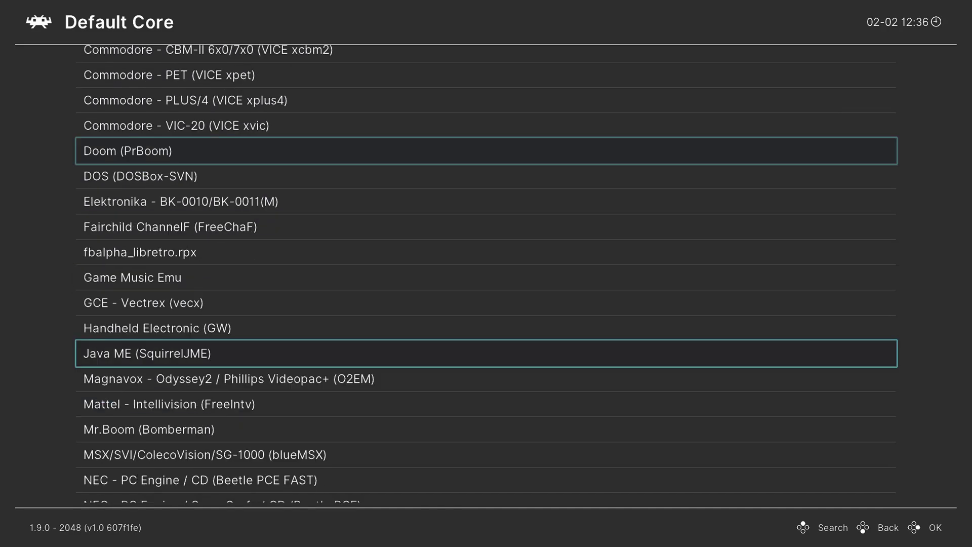
key("Down")
key("Down")
key("Down")
key("Down")
key("Down")
key("Down")
key("Down")
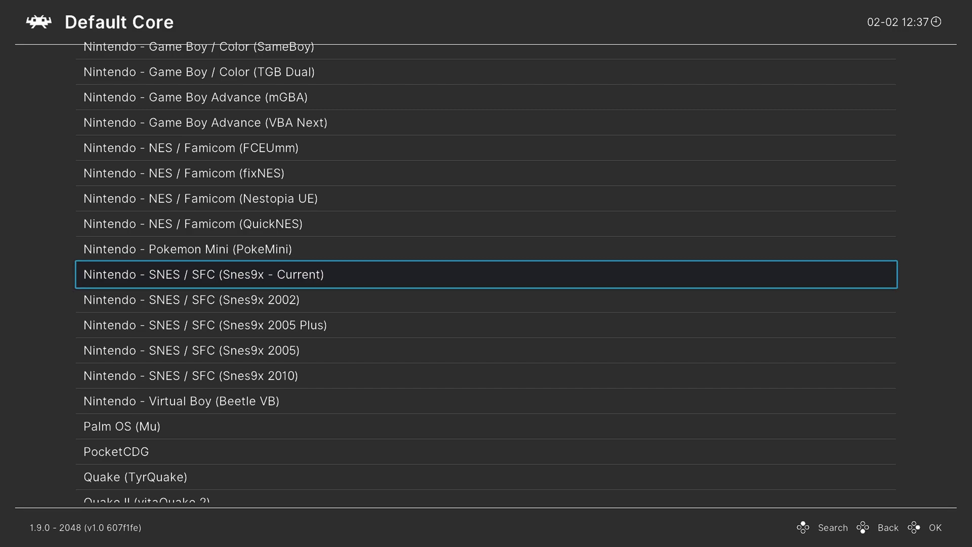
key("Down")
key("Down")
key("Down")
key("Down")
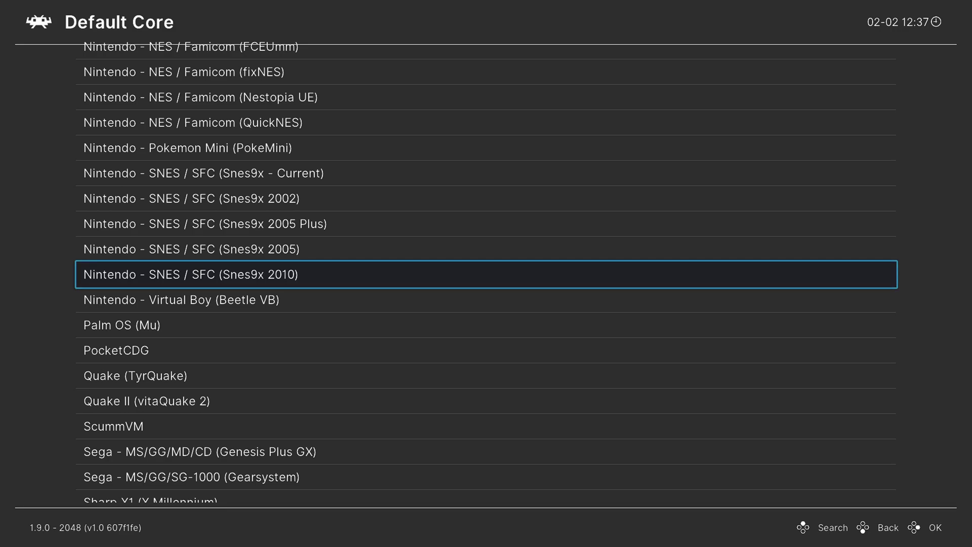
key("Up")
key("Up")
key("Up")
key("Up")
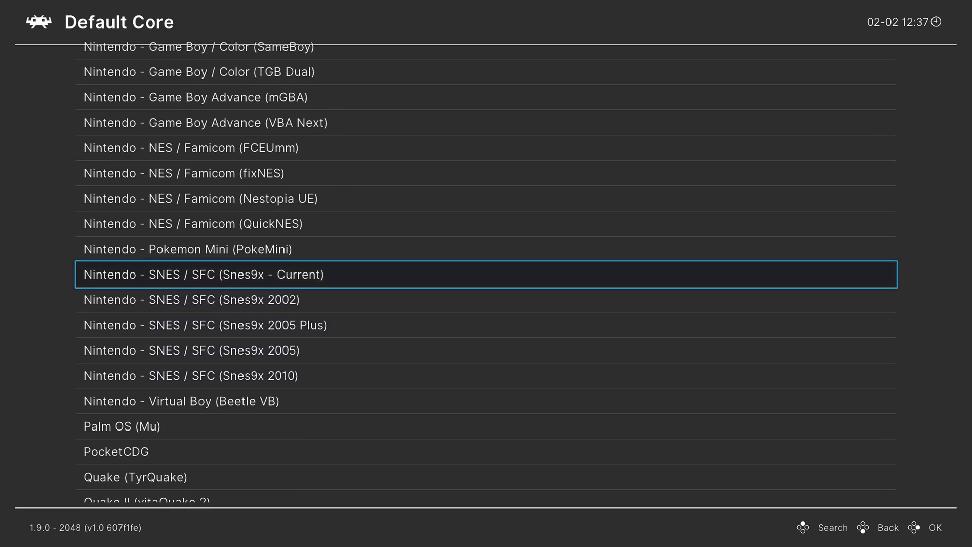
key("Return")
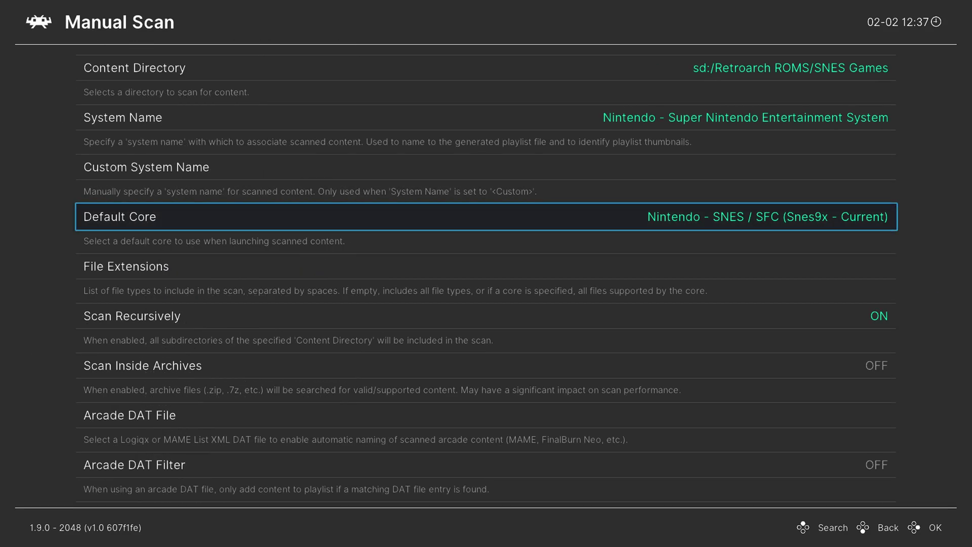
Step: Try the Scan Inside Archives option and switch it back off
key("Down")
key("Down")
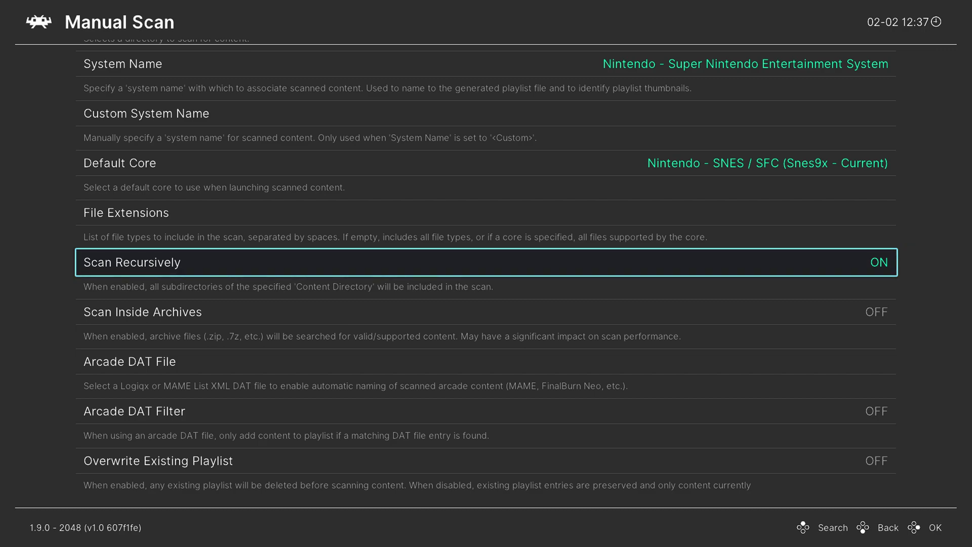
key("Down")
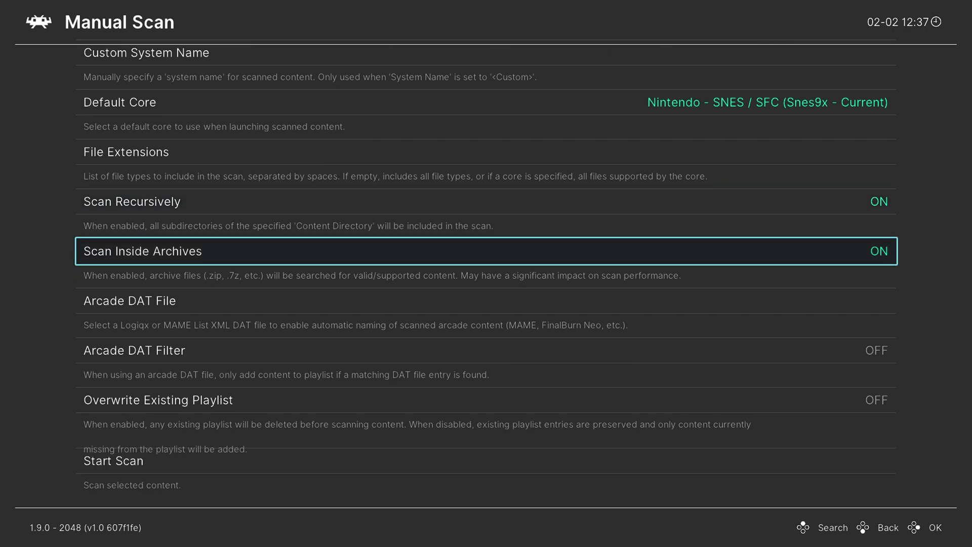
key("Return")
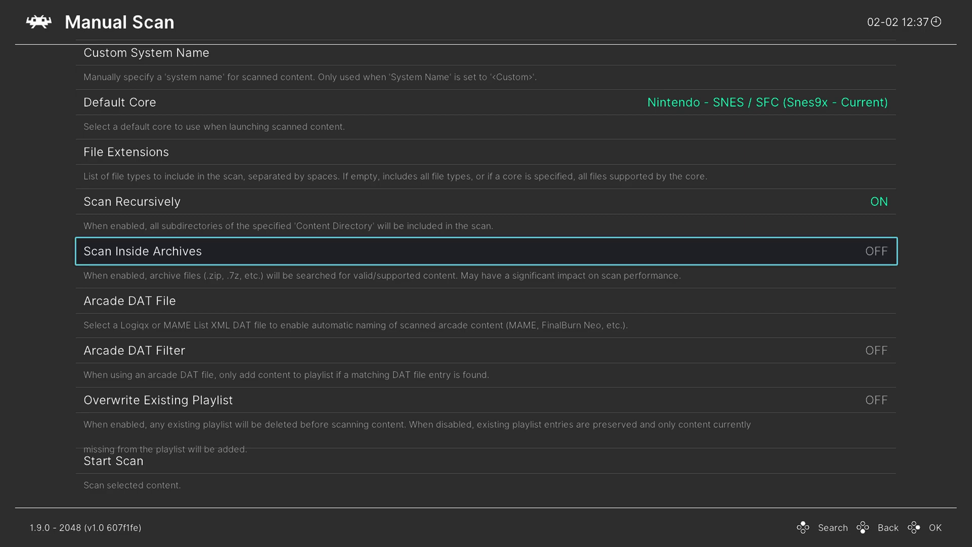
Step: Start the manual scan with Overwrite Existing Playlist left off and return to Import Content
key("Down")
key("Down")
key("Down")
key("Down")
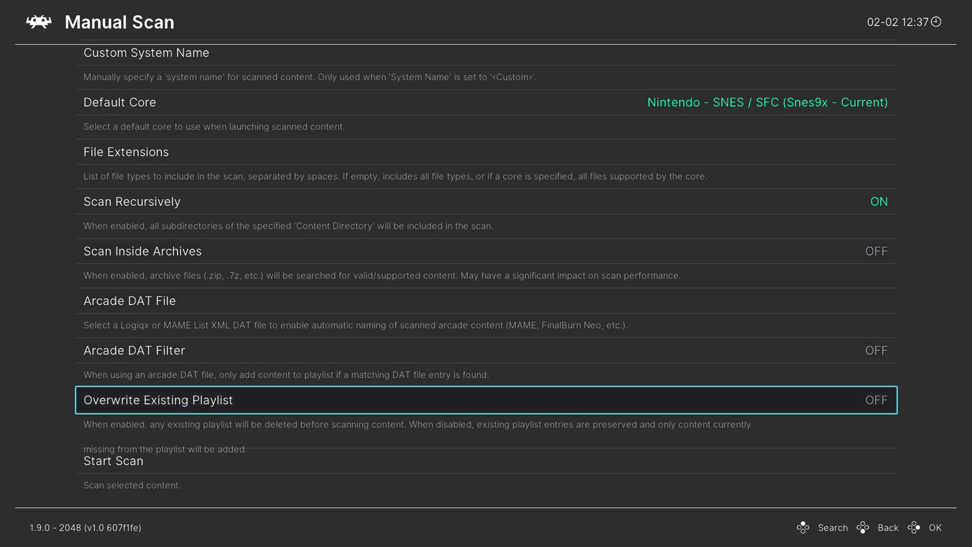
key("Return")
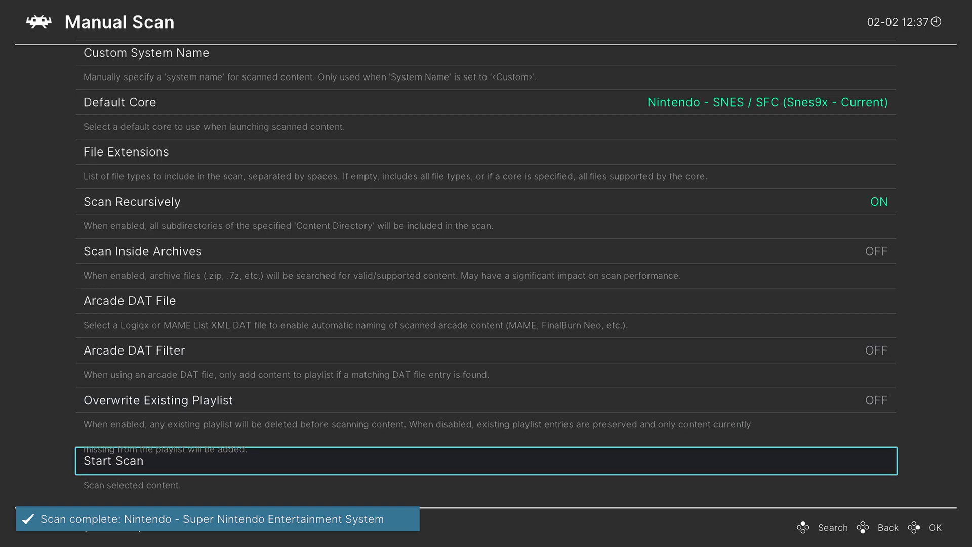
key("BackSpace")
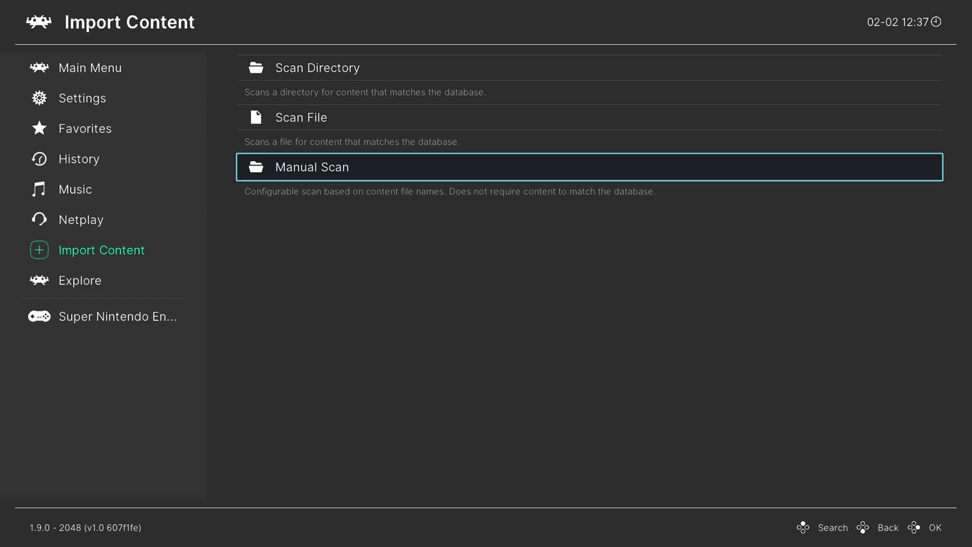
Step: Open the generated Super Nintendo Entertainment System playlist
key("BackSpace")
key("Down")
key("Down")
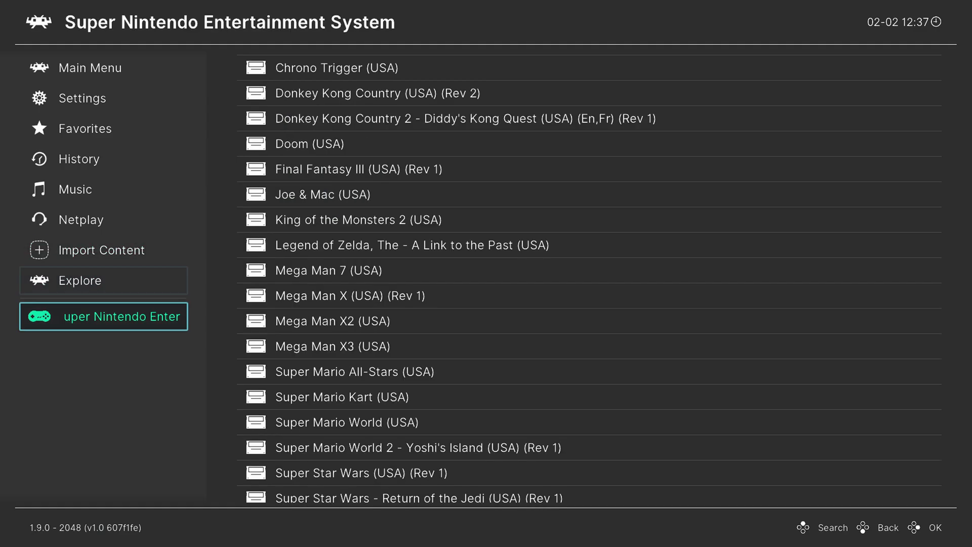
key("Right")
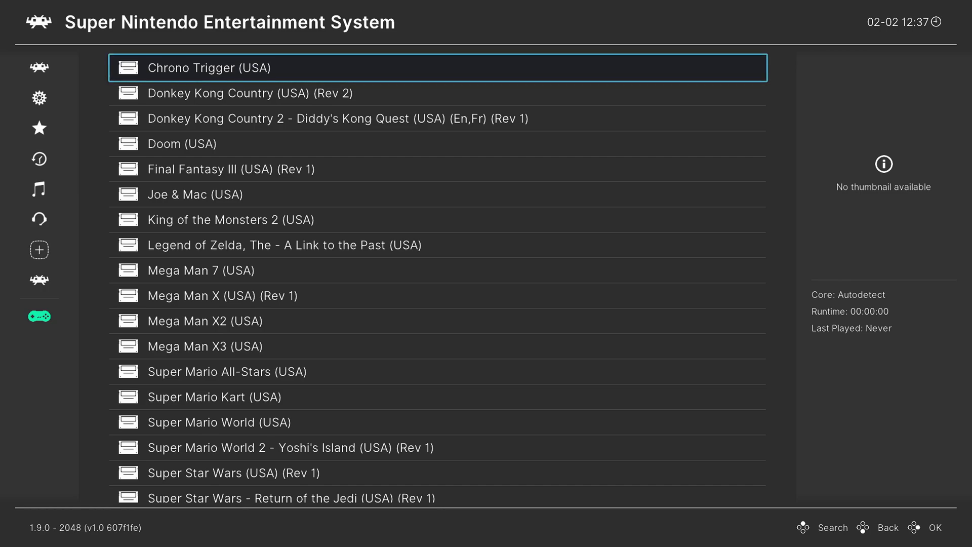
Step: Look through the games listed in the Super Nintendo playlist
key("Down")
key("Down")
key("Down")
key("Down")
key("Down")
key("Down")
key("Down")
key("Down")
key("Down")
key("Down")
key("Down")
key("Down")
key("Down")
key("Down")
key("Down")
key("Down")
key("Down")
key("Down")
key("Down")
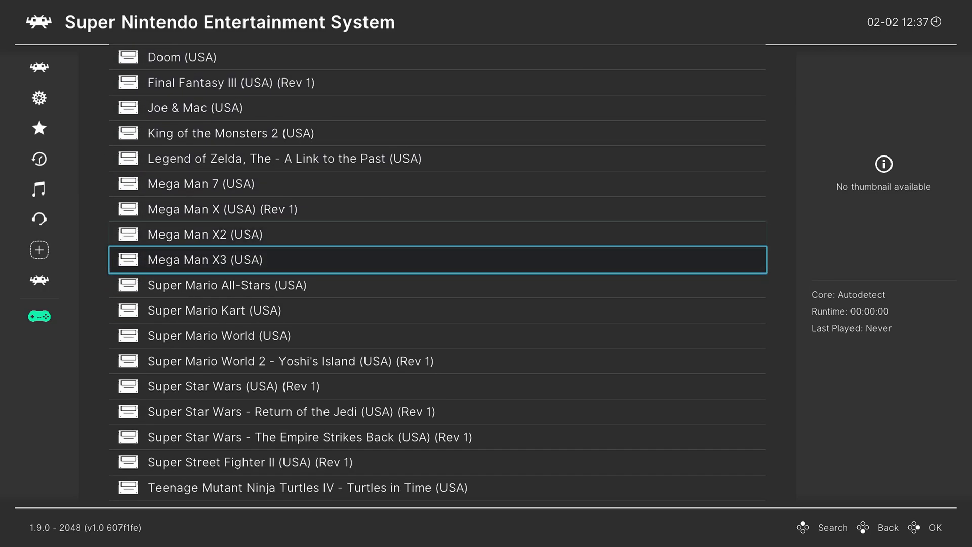
key("Down")
key("Down")
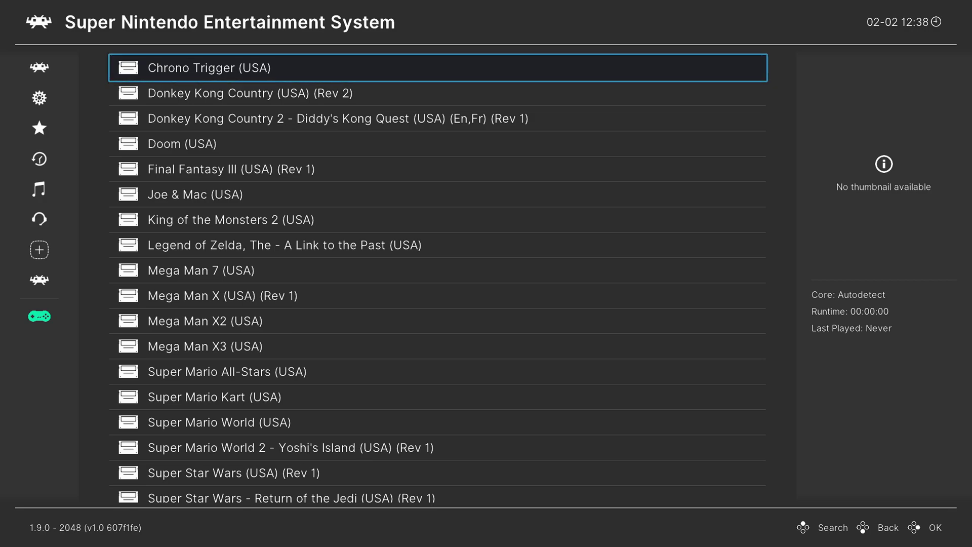
Step: Launch Mega Man X2 (USA) from the Super Nintendo playlist
key("Down")
key("Down")
key("Down")
key("Down")
key("Down")
key("Down")
key("Down")
key("Down")
key("Down")
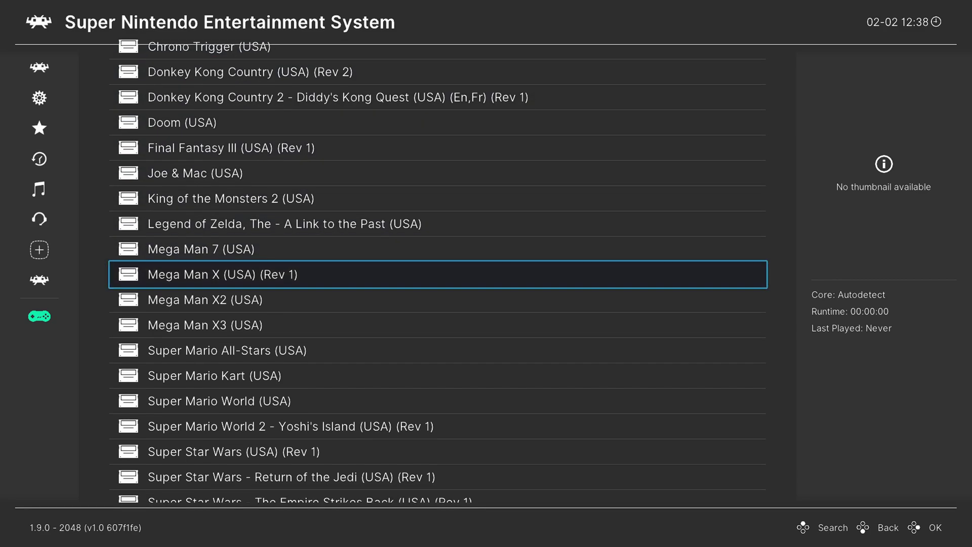
key("Down")
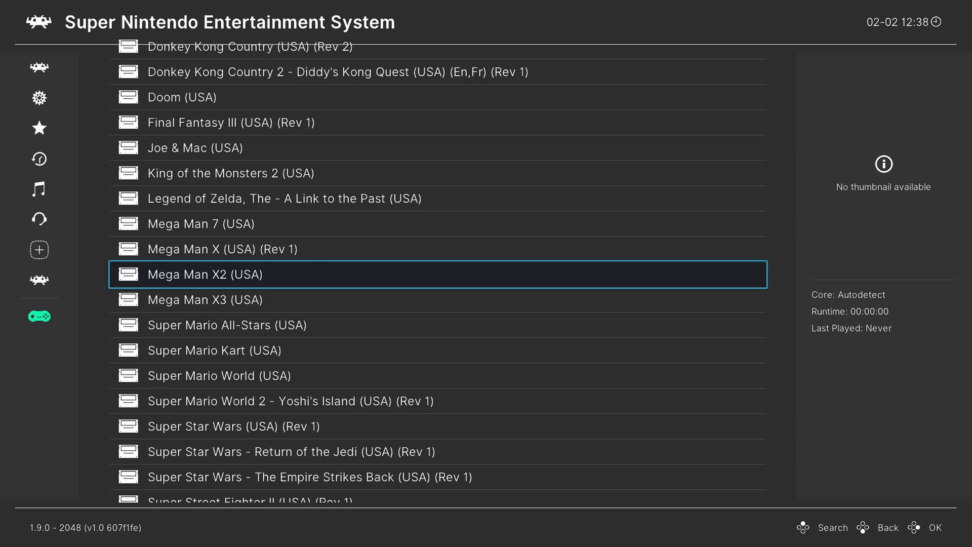
key("Return")
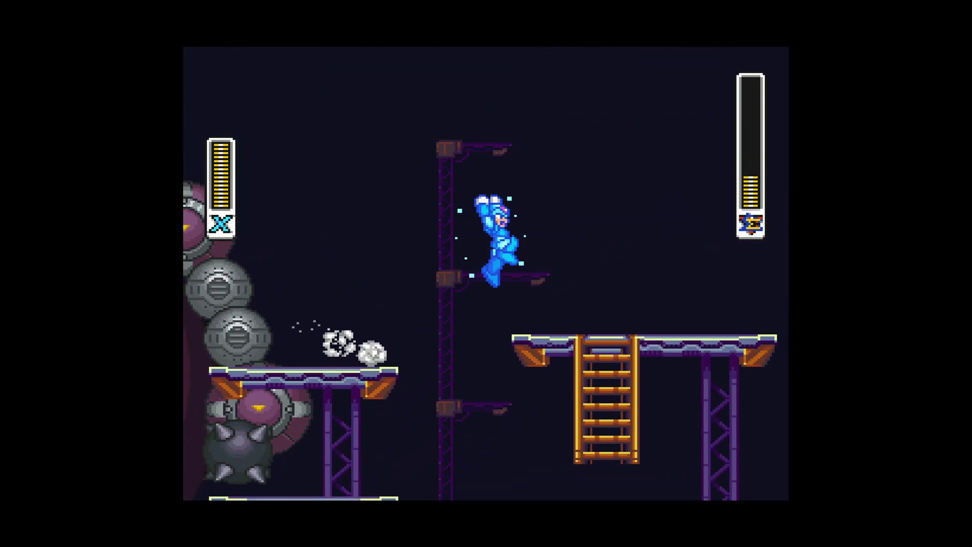
key("Right")
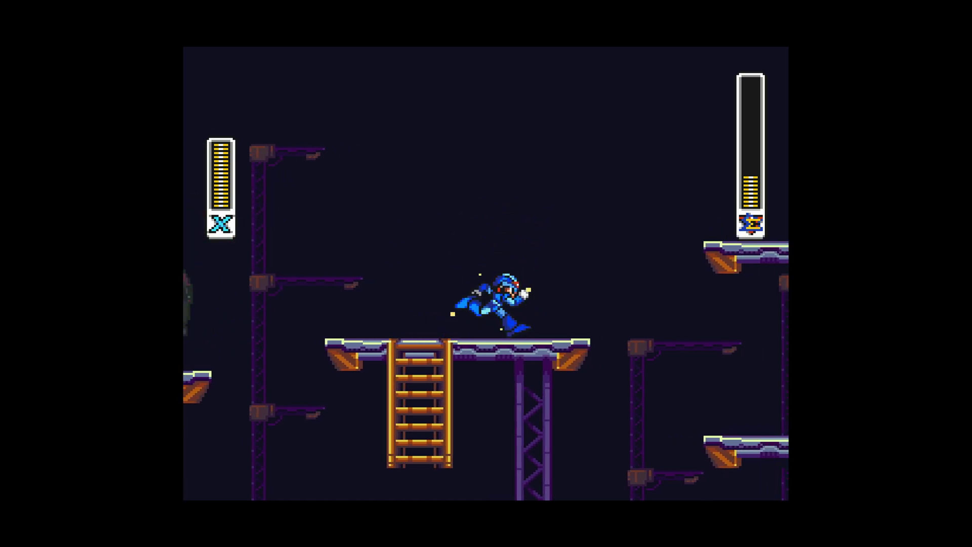
key("Left")
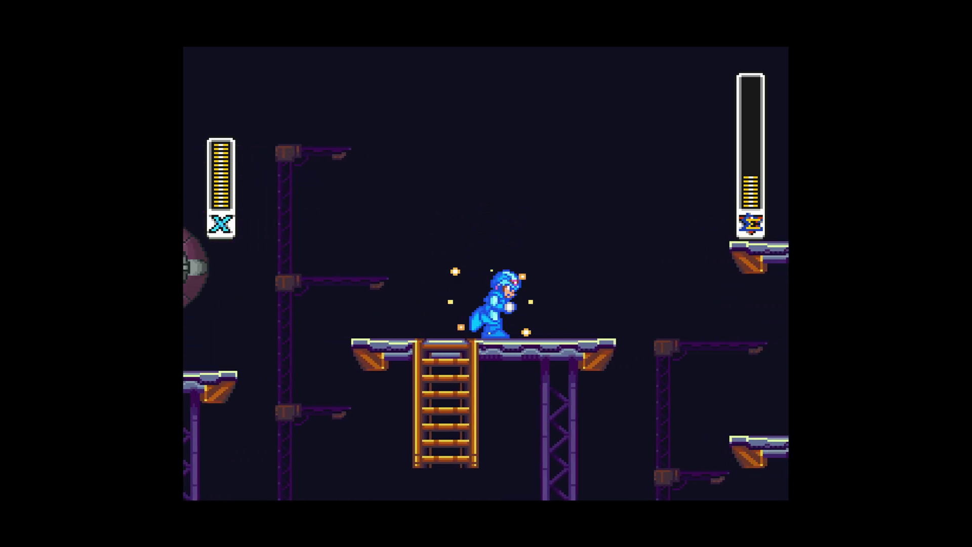
key("Right")
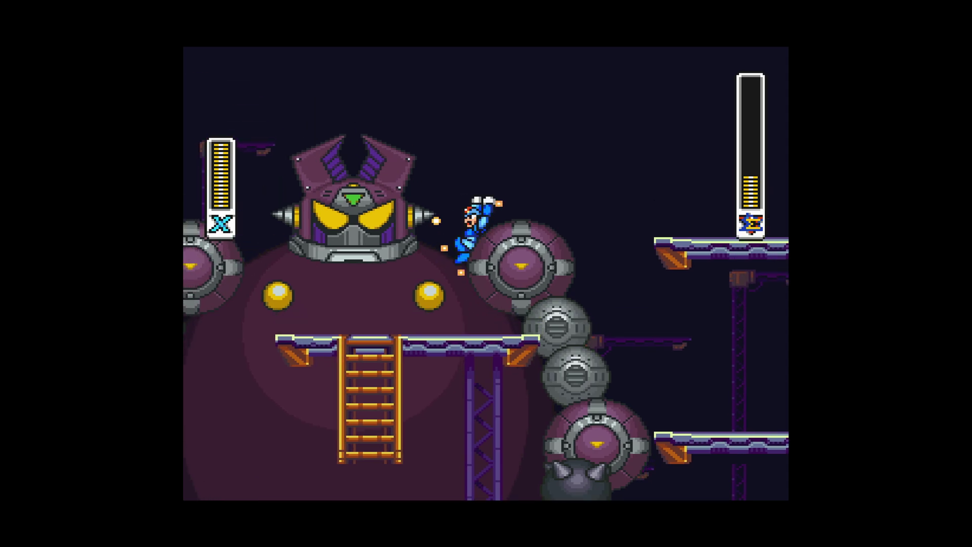
key("x")
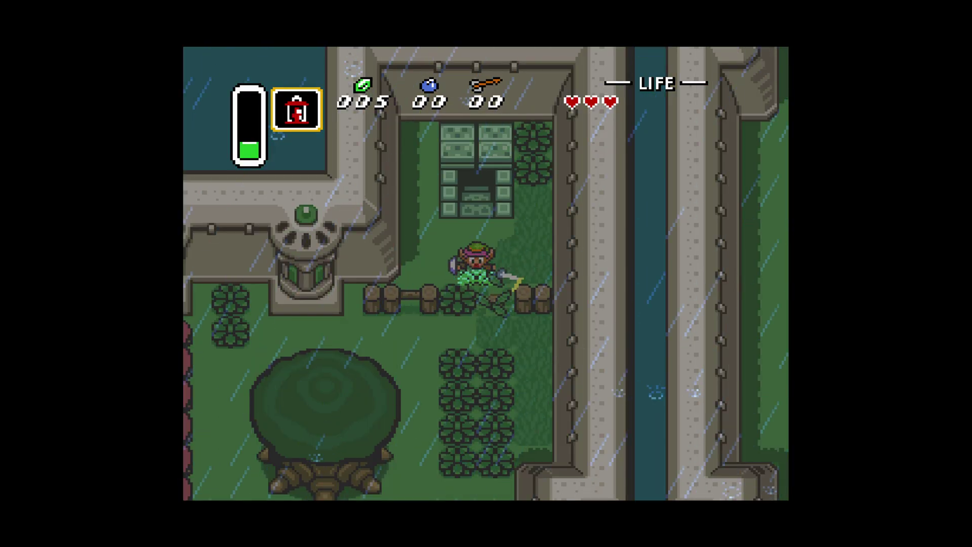
key("Down")
key("Left")
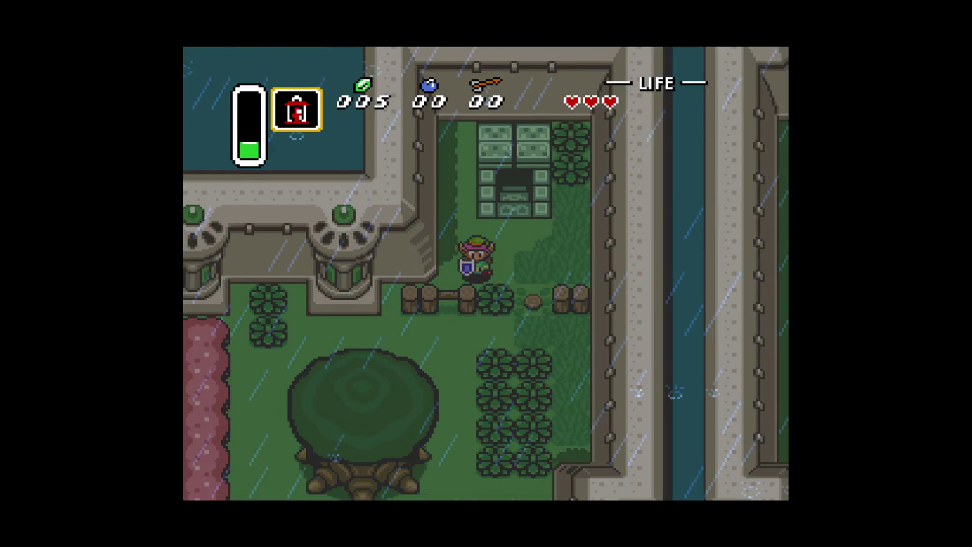
key("Down")
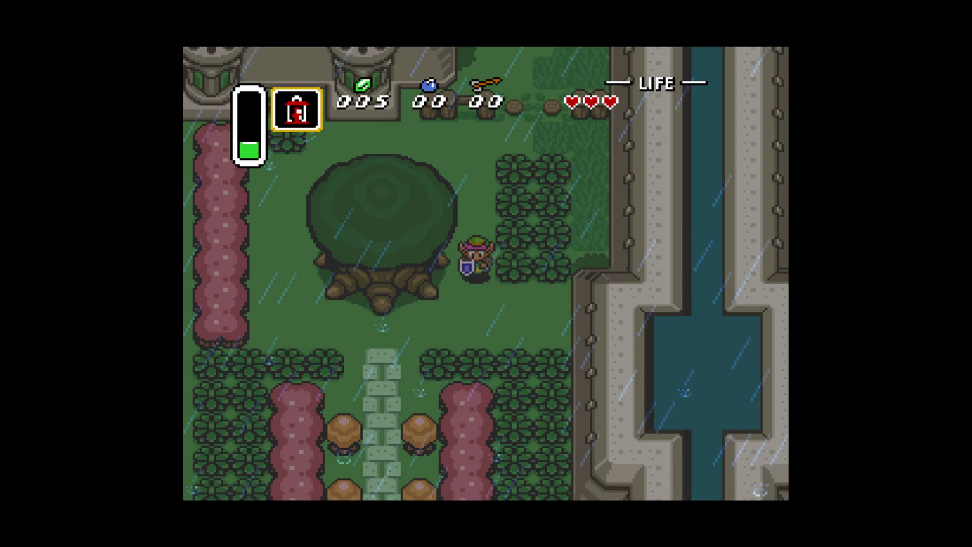
key("Left")
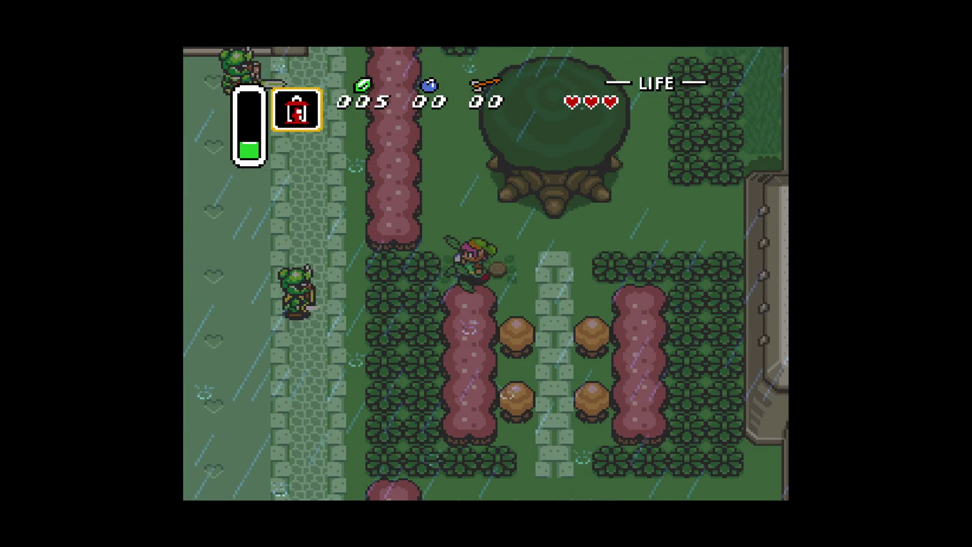
key("x")
key("Left")
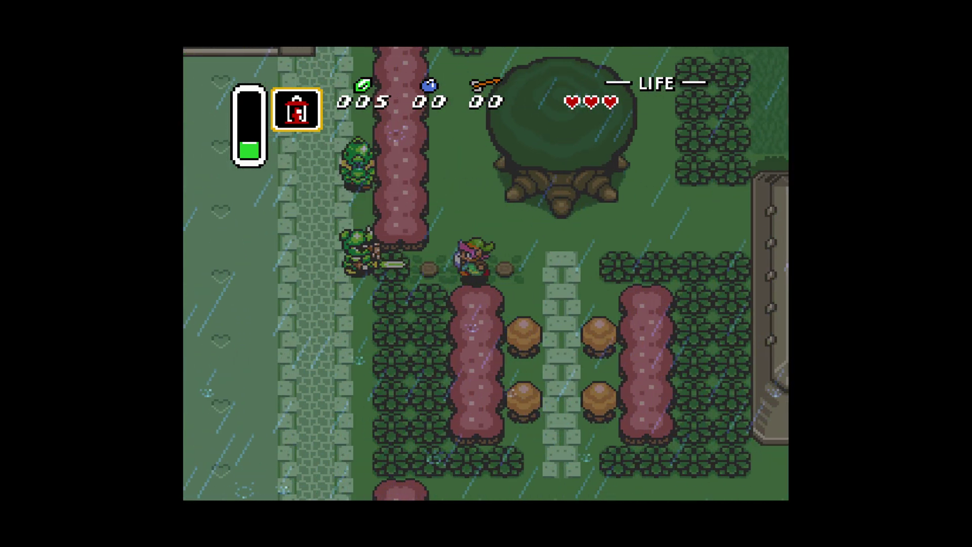
key("Left")
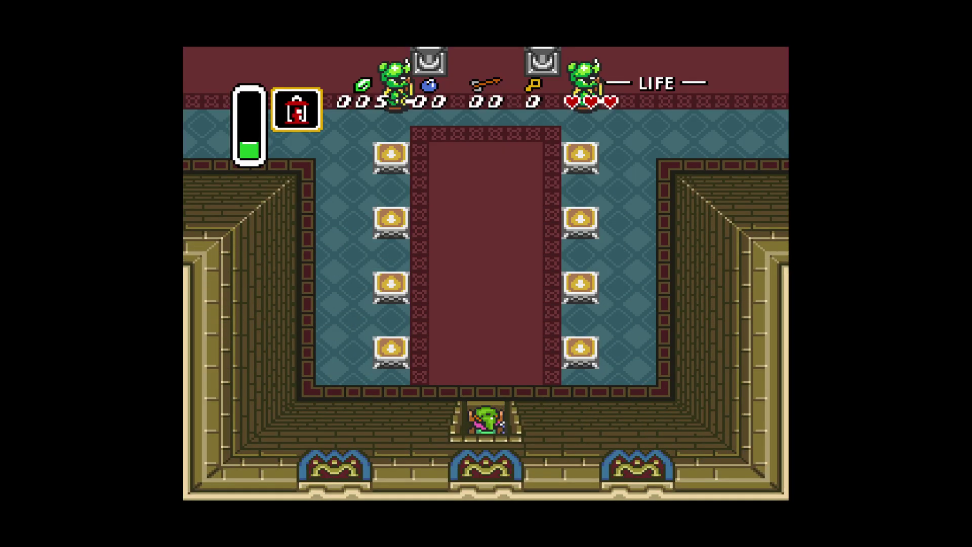
key("Up")
key("Left")
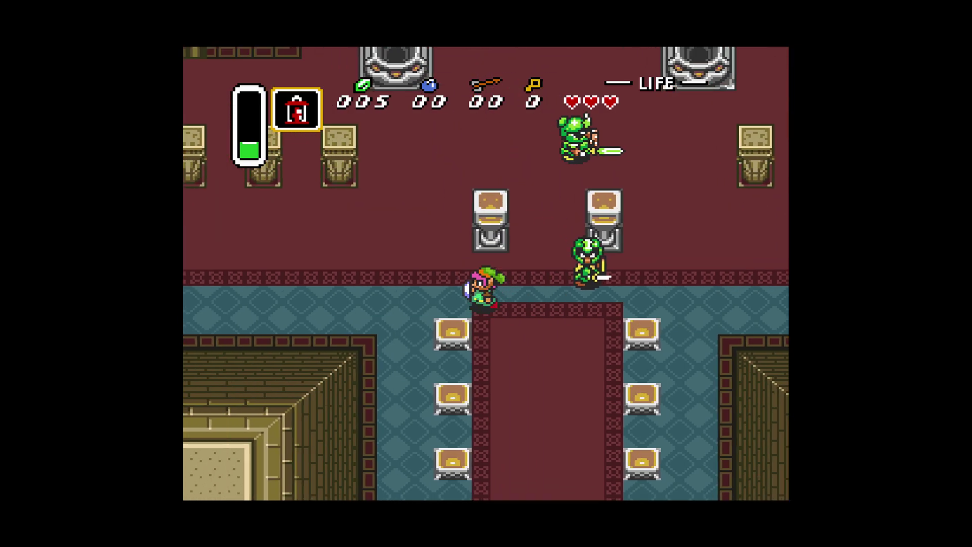
key("Up")
key("Left")
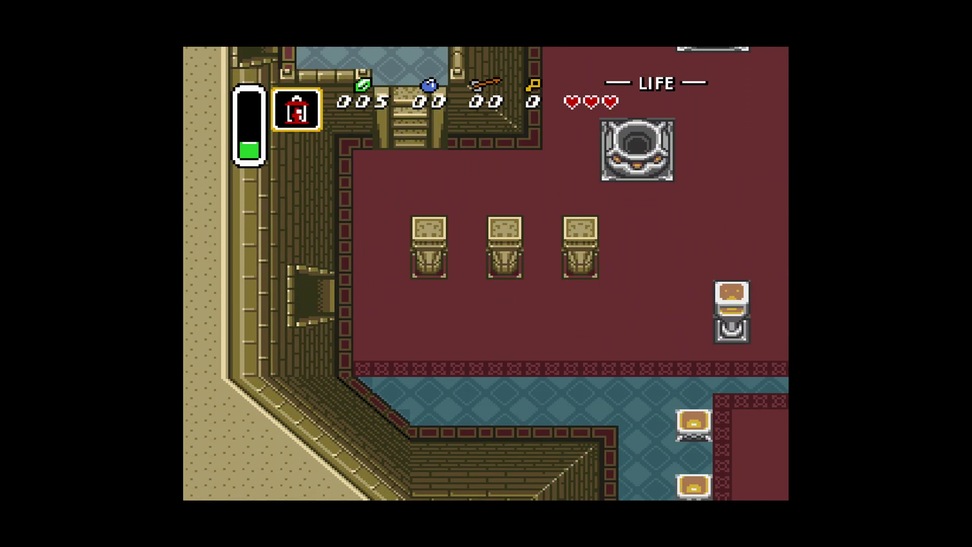
key("Left")
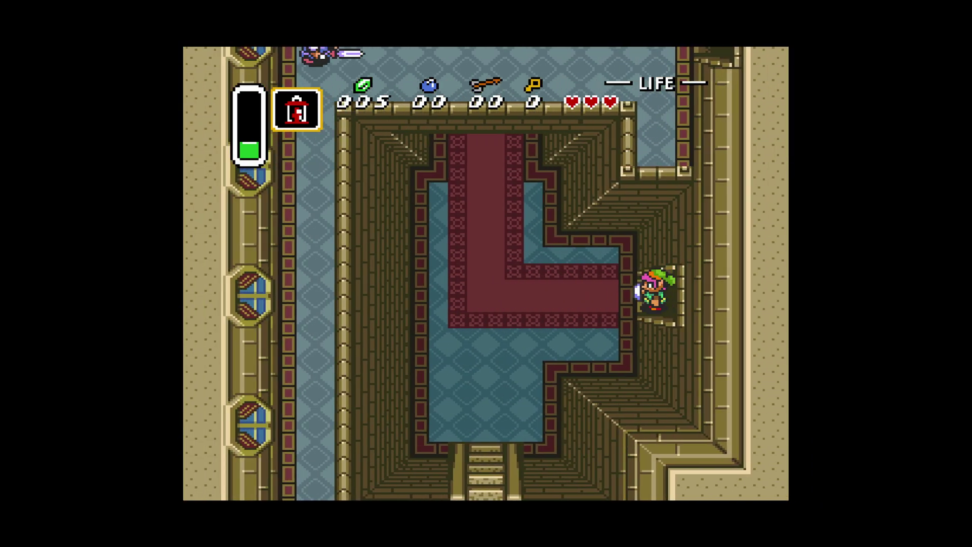
key("Up")
key("Left")
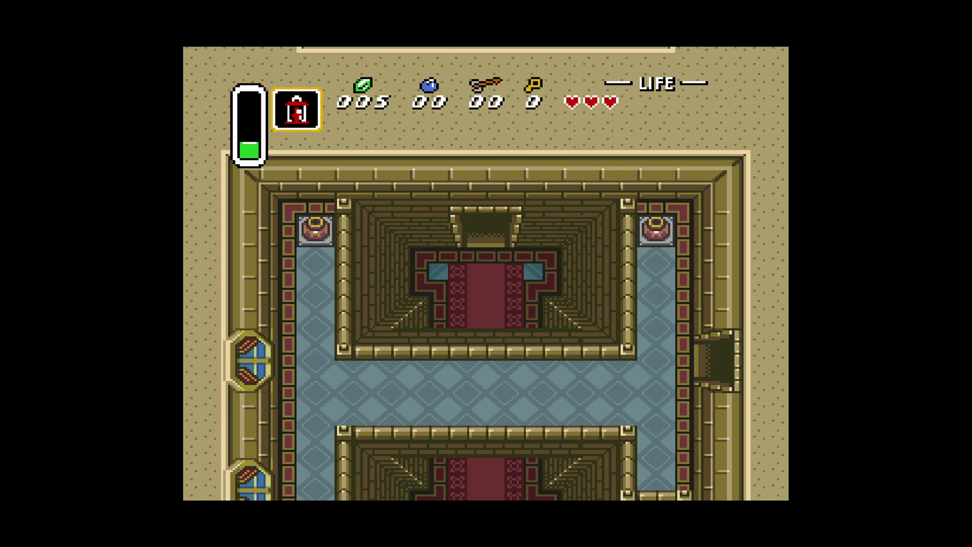
key("Up")
key("Up")
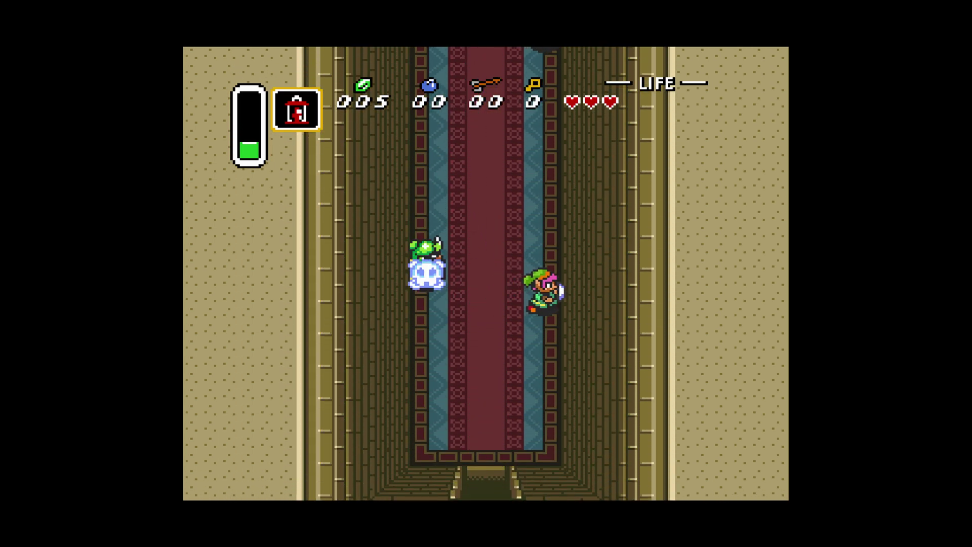
key("Left")
key("Up")
key("Up")
key("Right")
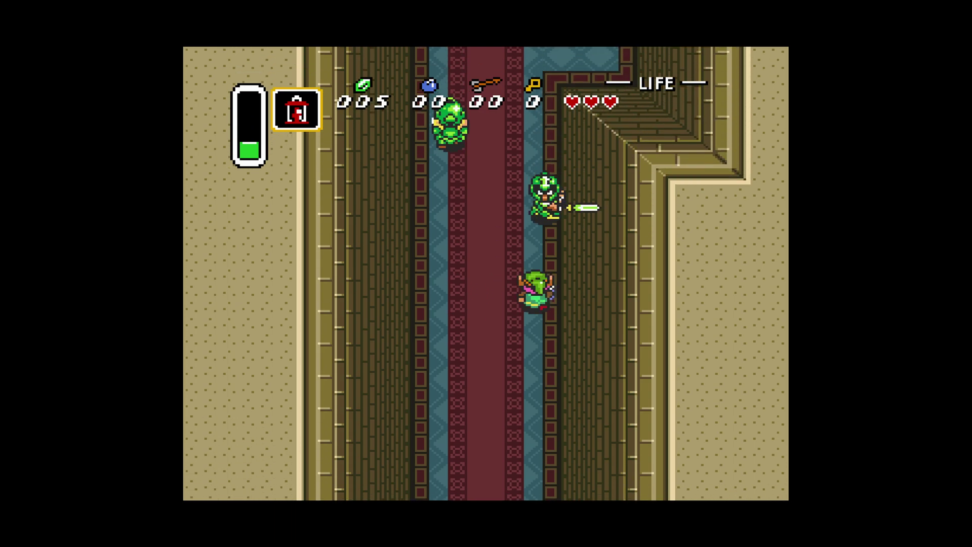
key("Down")
key("Left")
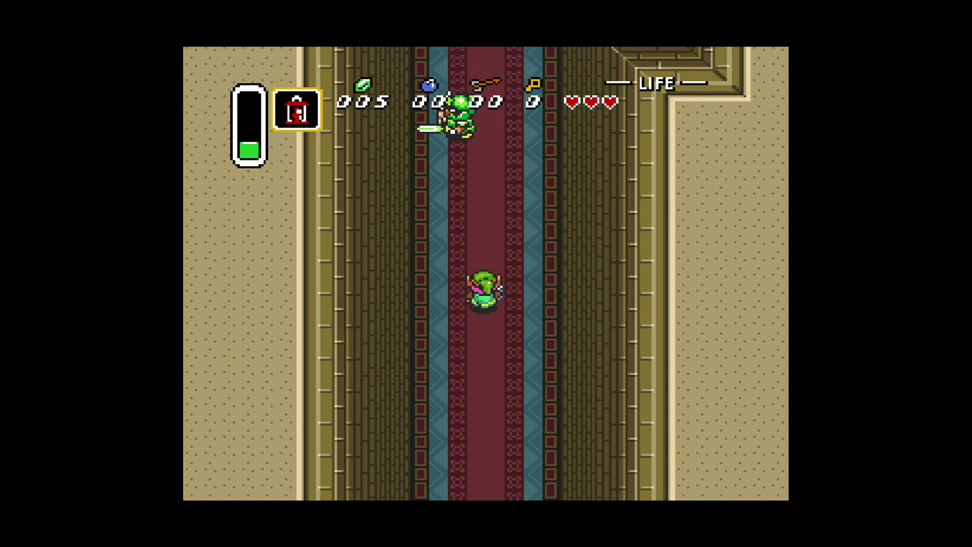
key("Up")
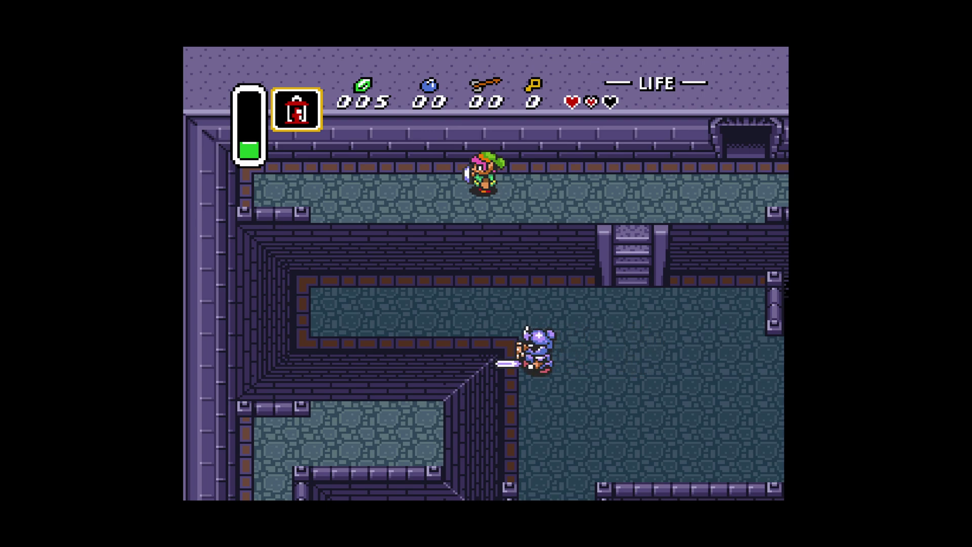
Step: Pause the running game and open the Snes9x core options
key("F1")
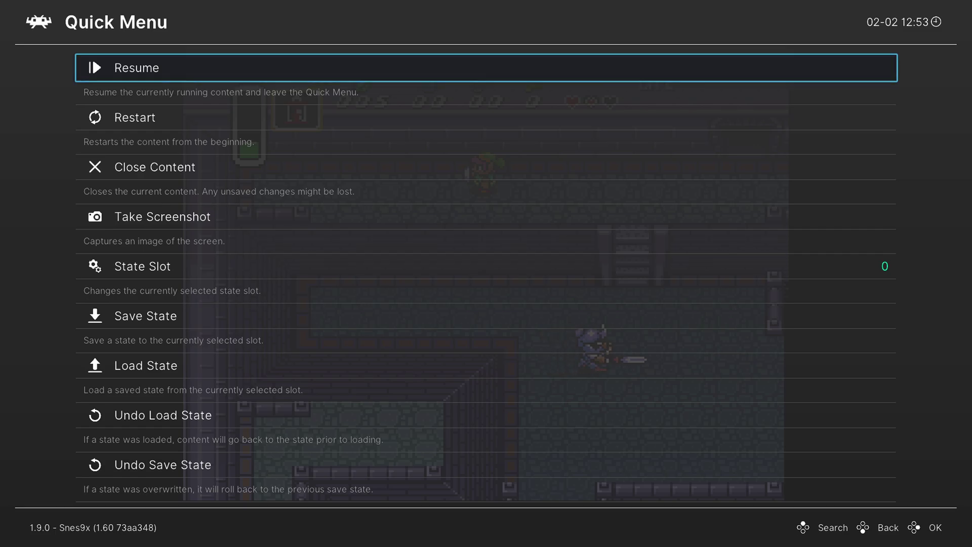
key("Down")
key("Down")
key("Down")
key("Down")
key("Down")
key("Down")
key("Down")
key("Down")
key("Down")
key("Down")
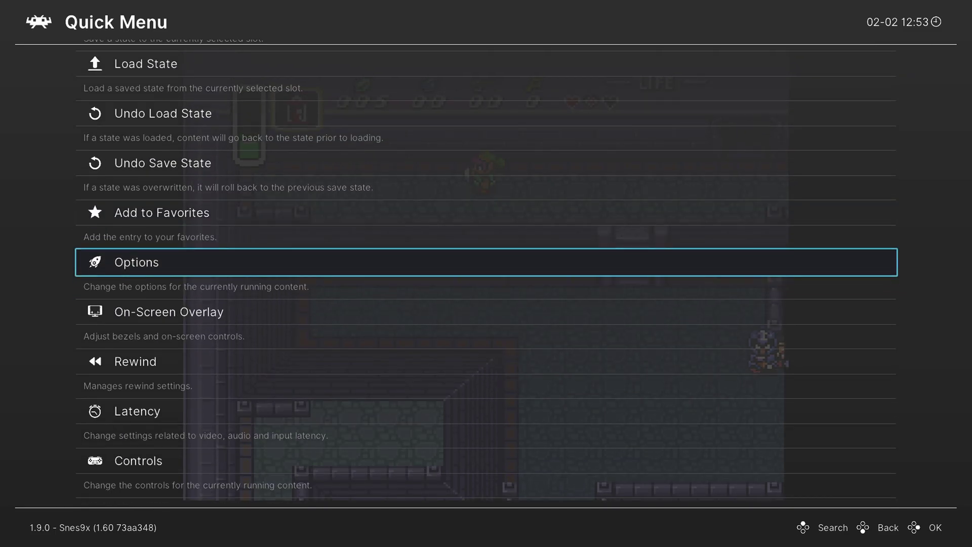
key("Return")
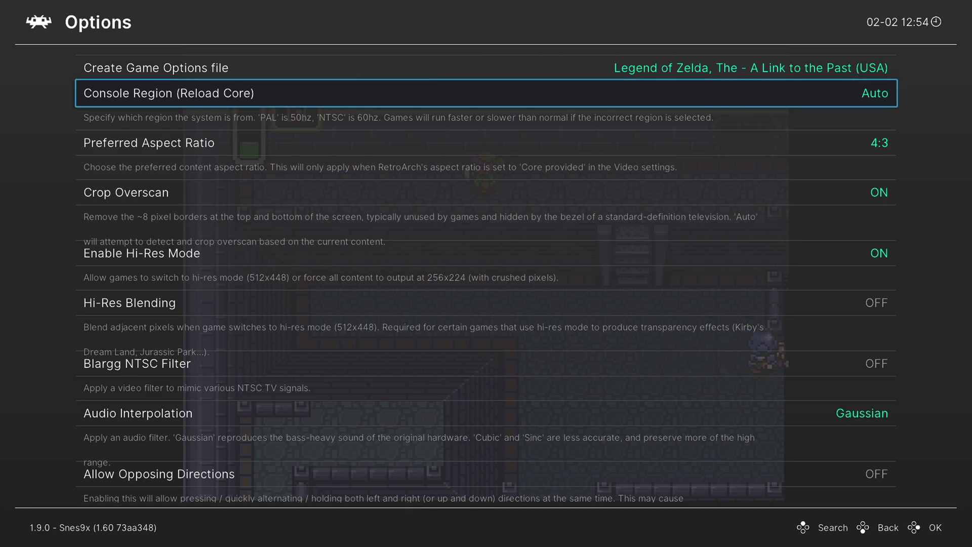
Step: Look at the available Console Region choices without changing the setting
key("Return")
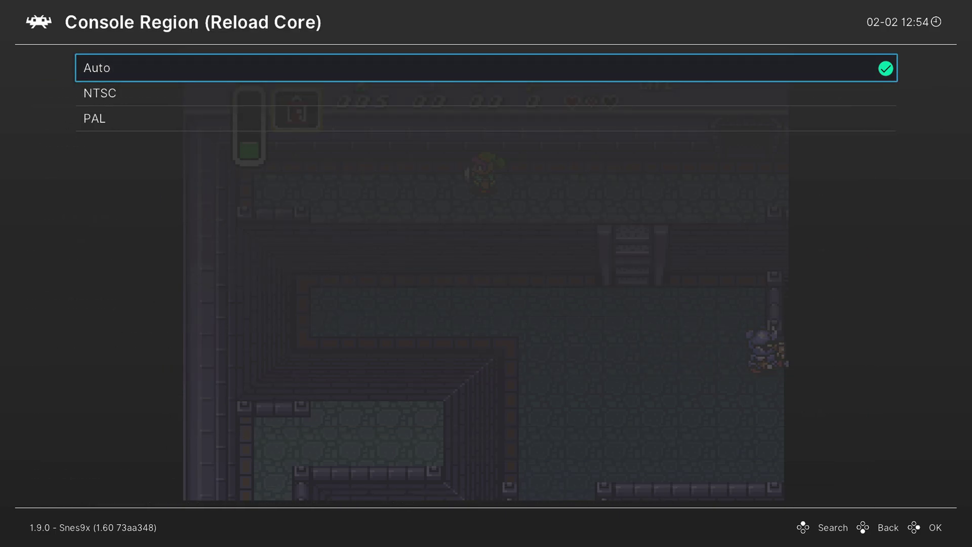
key("Up")
key("Up")
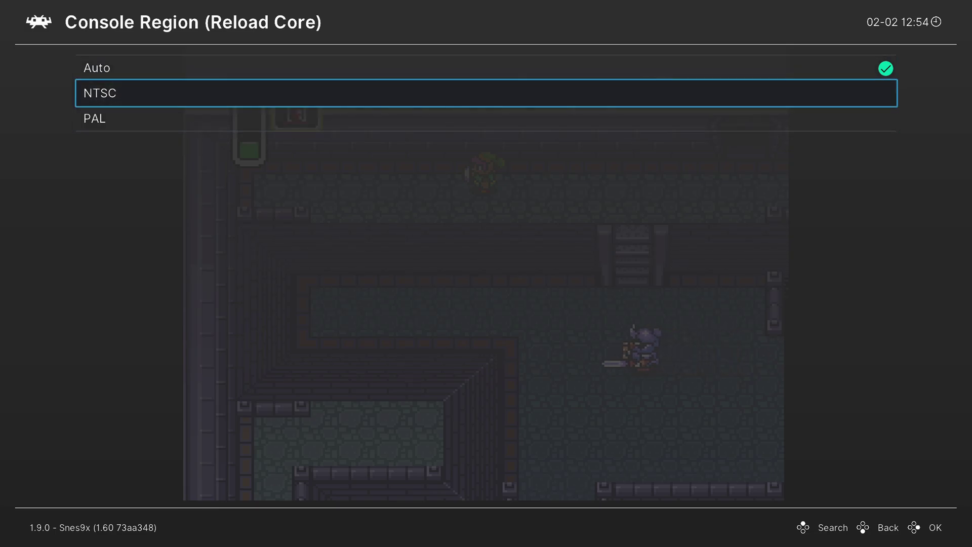
key("BackSpace")
key("Down")
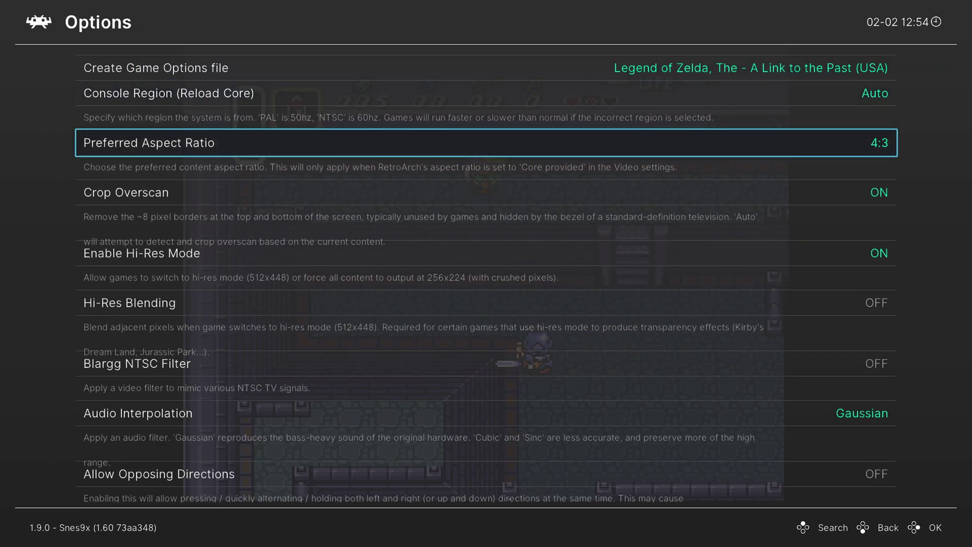
Step: Try the Uncorrected, Auto, NTSC and PAL settings for the preferred aspect ratio one after another
key("Return")
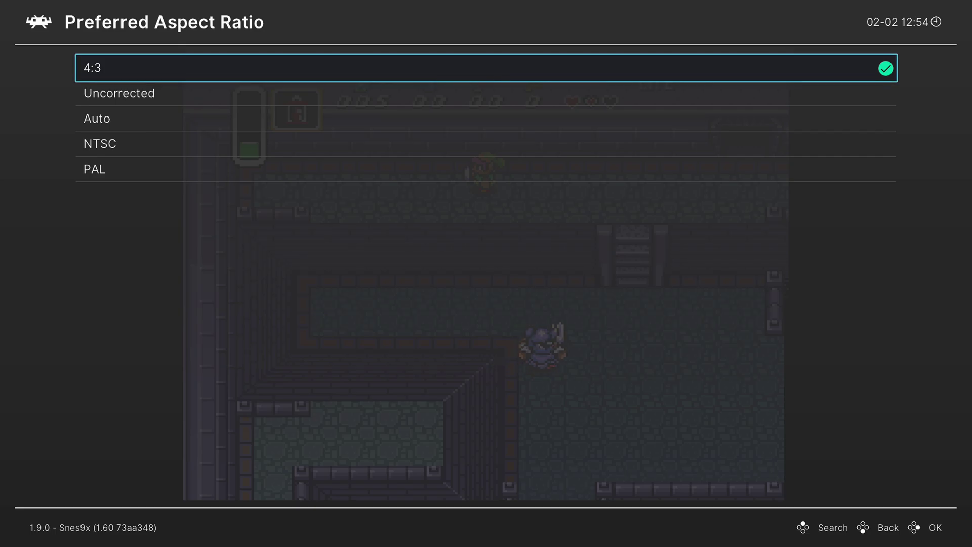
key("Down")
key("Return")
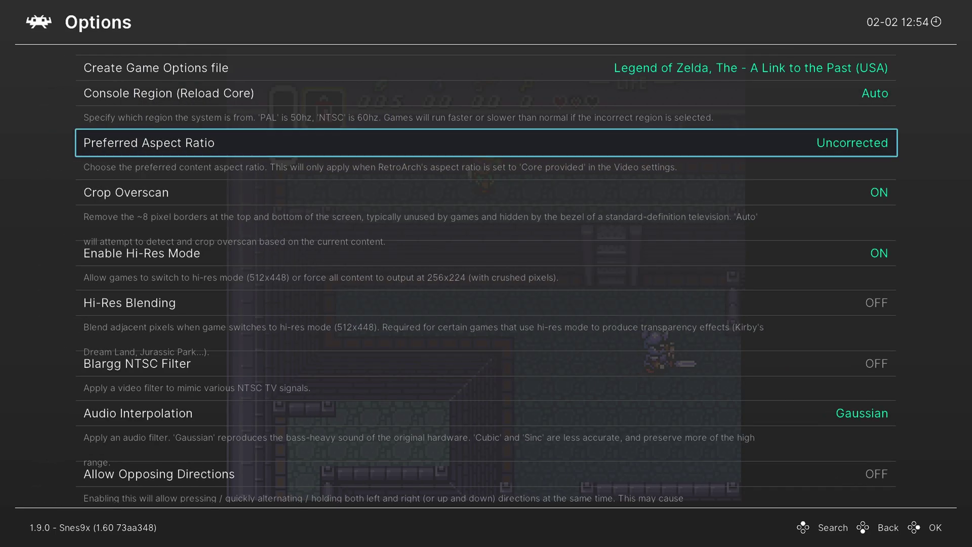
key("Return")
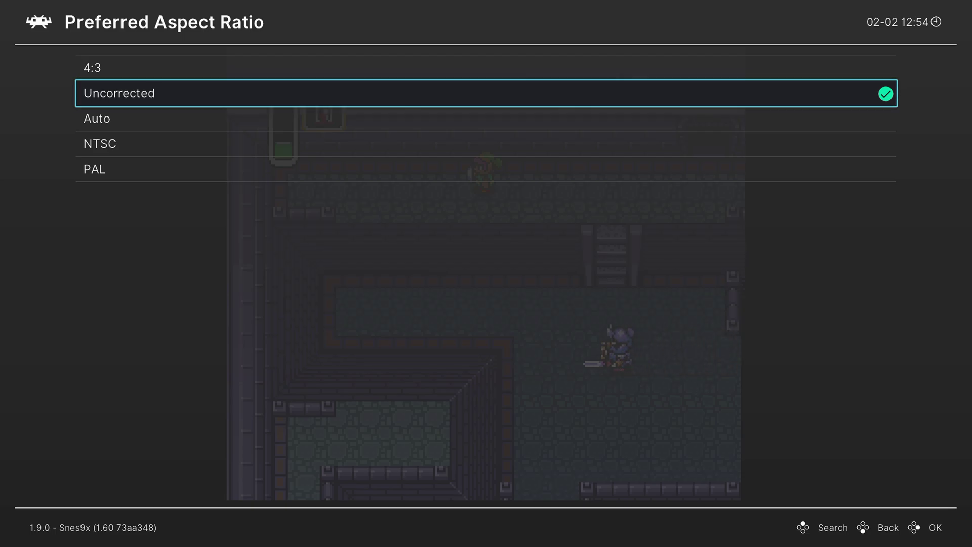
key("Down")
key("Return")
key("Return")
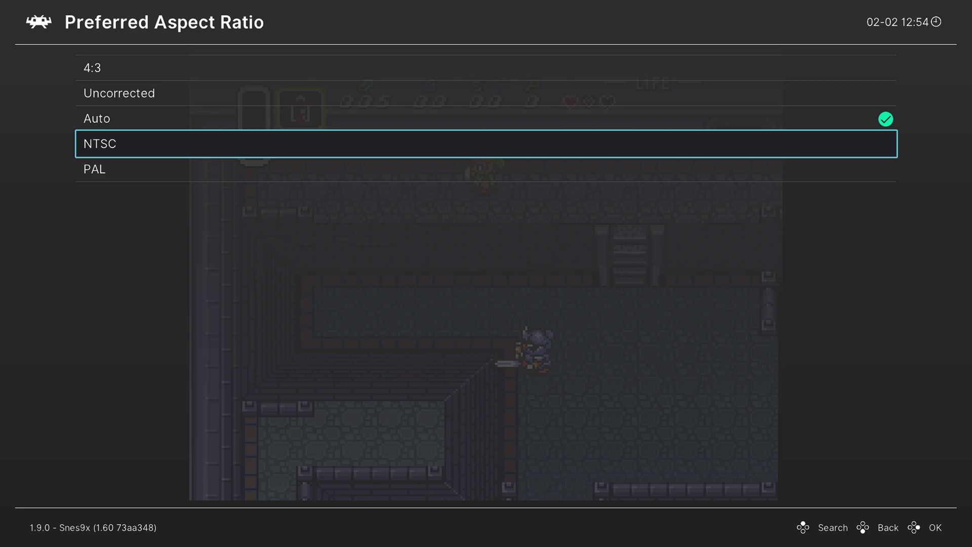
key("Return")
key("Return")
key("Down")
key("Return")
Step: Set the preferred aspect ratio back to 4:3
key("Return")
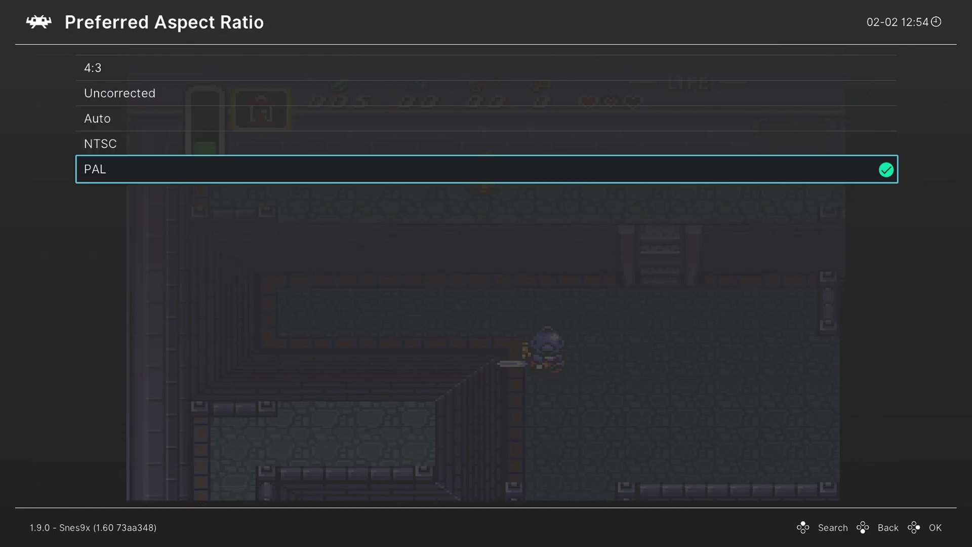
key("Up")
key("Up")
key("Up")
key("Return")
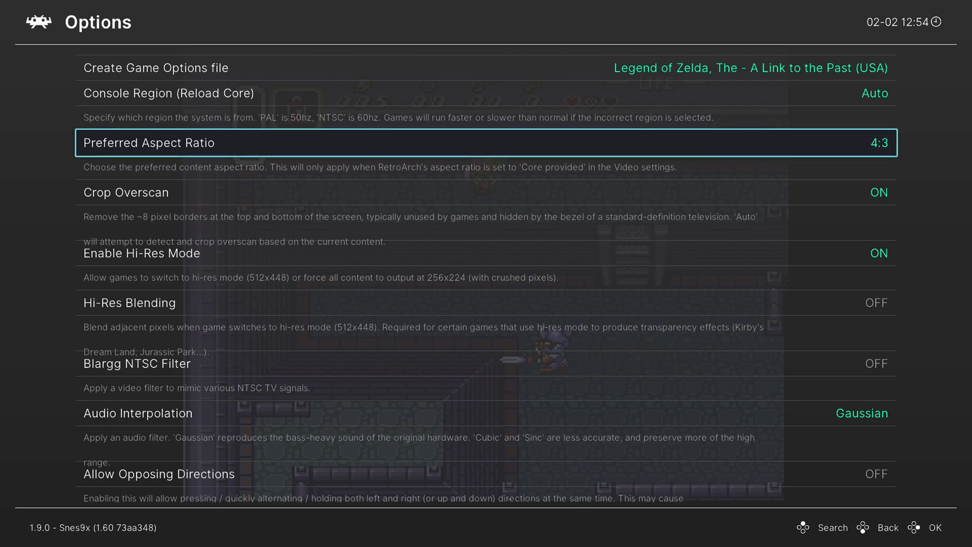
Step: Set Hi-Res Blending to Blur, leaving Crop Overscan and Enable Hi-Res Mode as they are
key("Down")
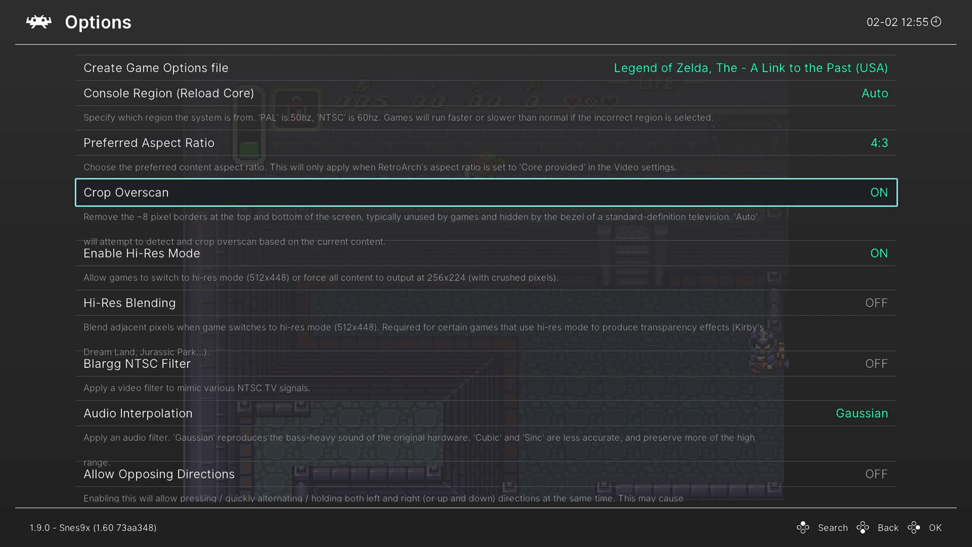
key("Down")
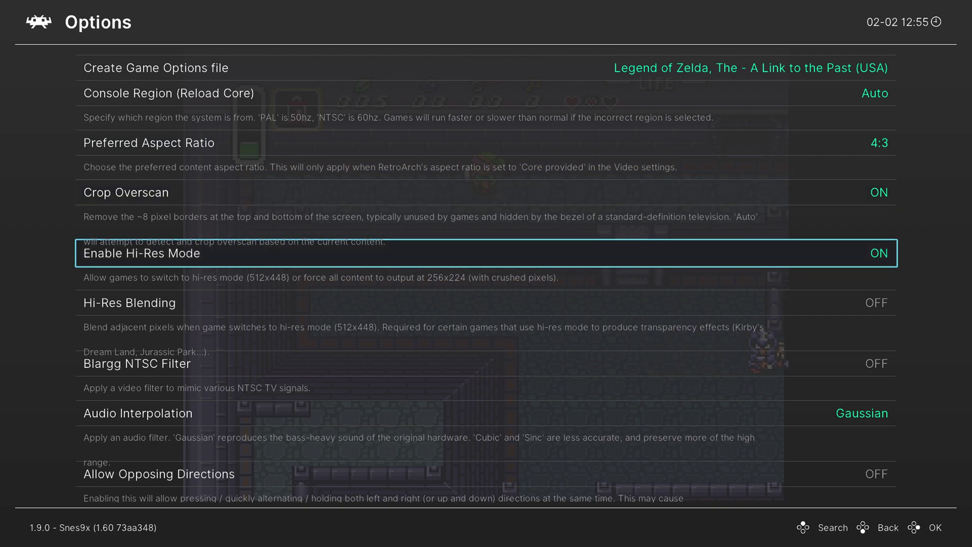
key("Down")
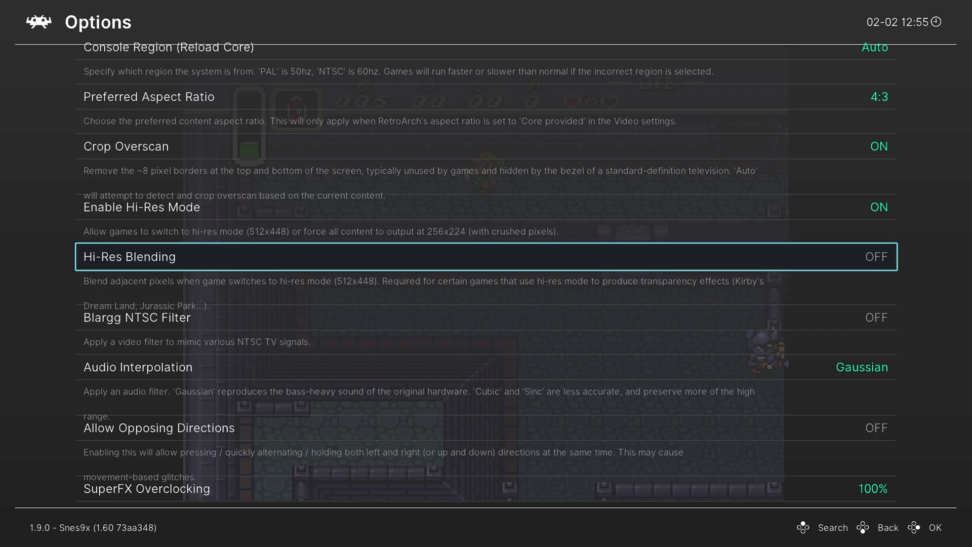
key("Return")
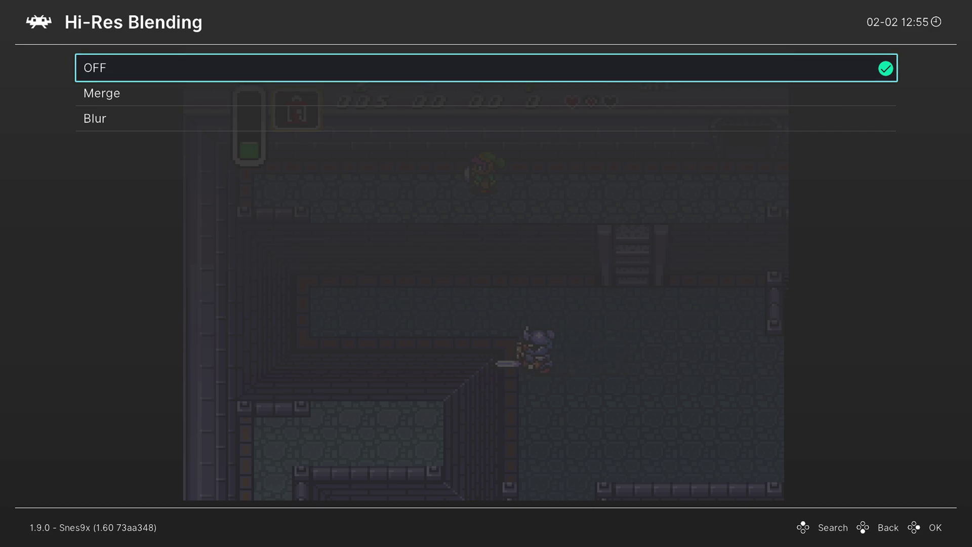
key("Down")
key("Down")
key("Return")
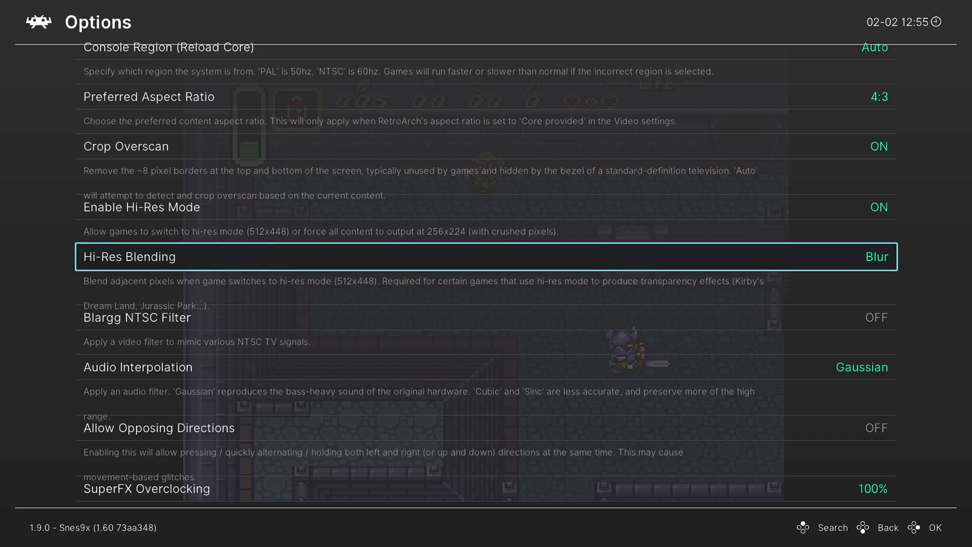
Step: Try the Monochrome, RF, Composite and S-Video modes of the Blargg NTSC Filter one after another
key("Down")
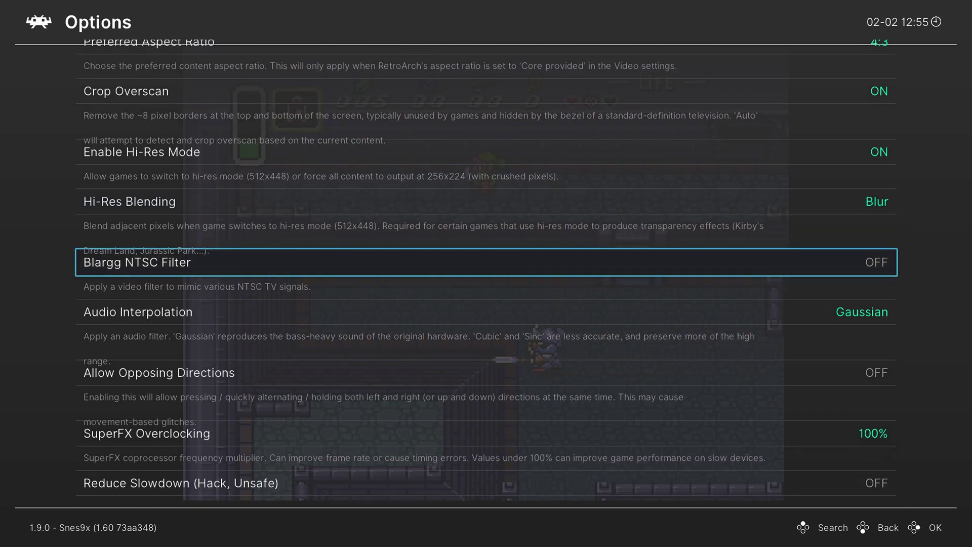
key("Return")
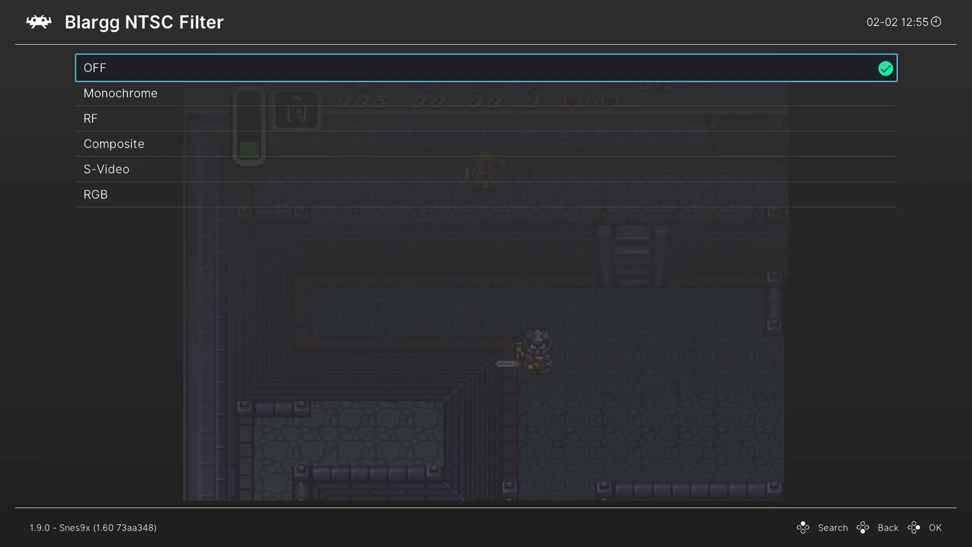
key("Down")
key("Return")
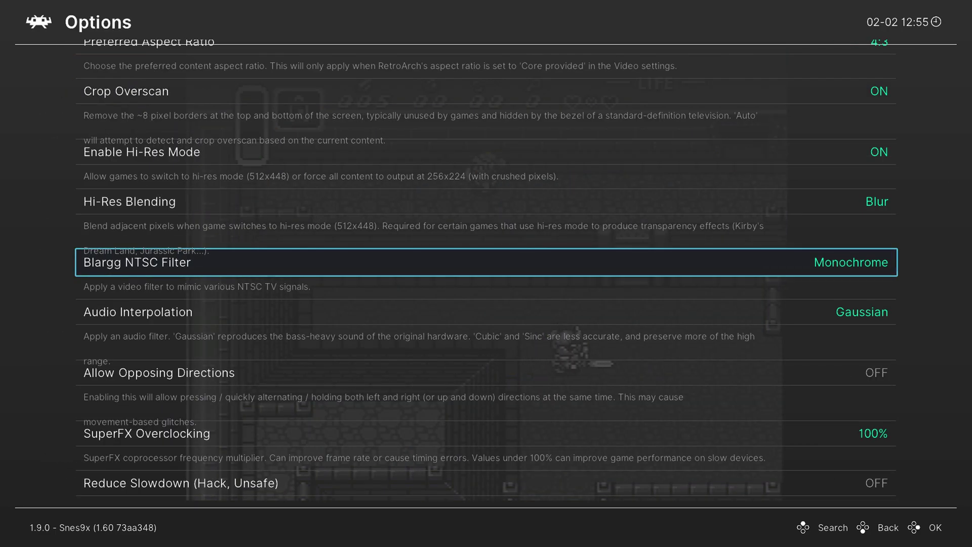
key("Return")
key("Down")
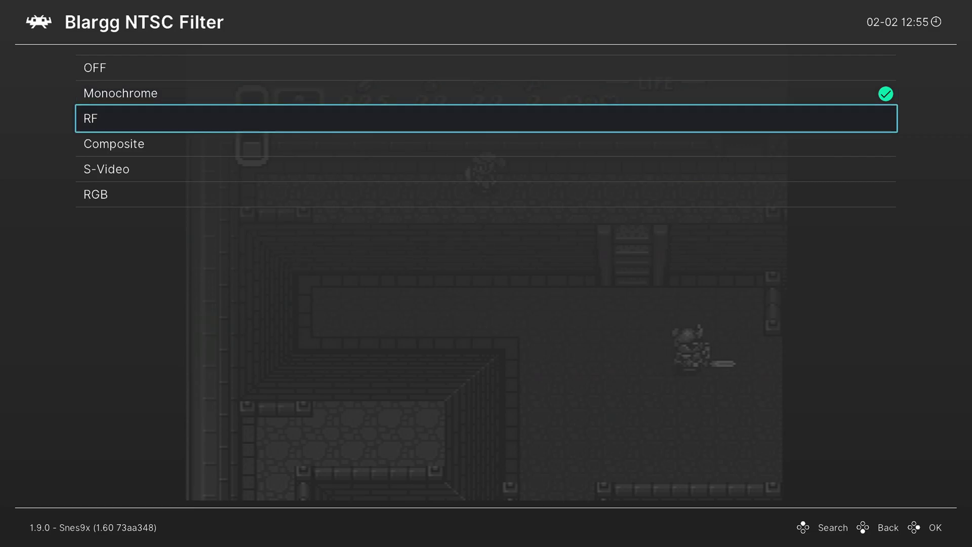
key("Return")
key("Return")
key("Down")
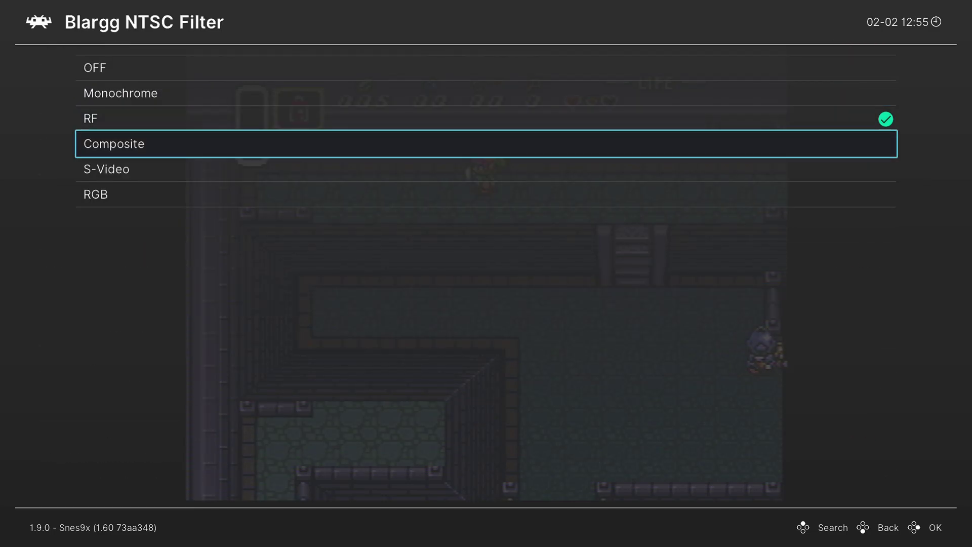
key("Return")
key("Return")
key("Down")
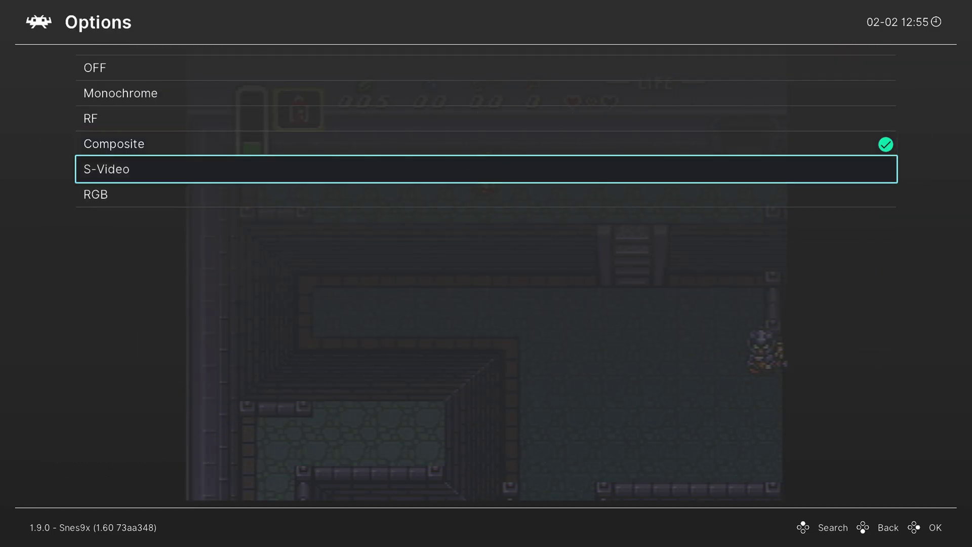
key("Return")
Step: Set the Blargg NTSC Filter to RGB
key("Return")
key("Down")
key("Return")
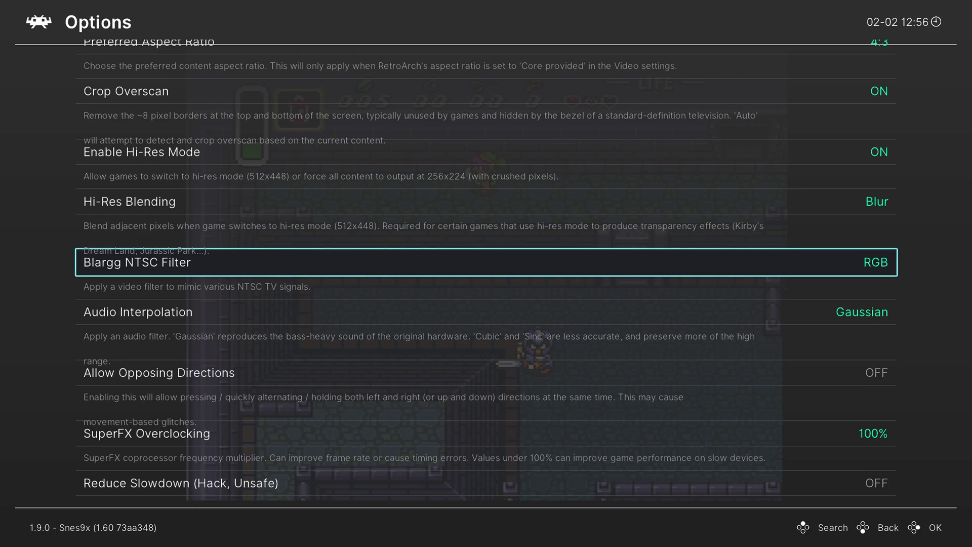
Step: Resume the game to check how the picture looks in motion with the RGB filter, and return to the core options
key("F1")
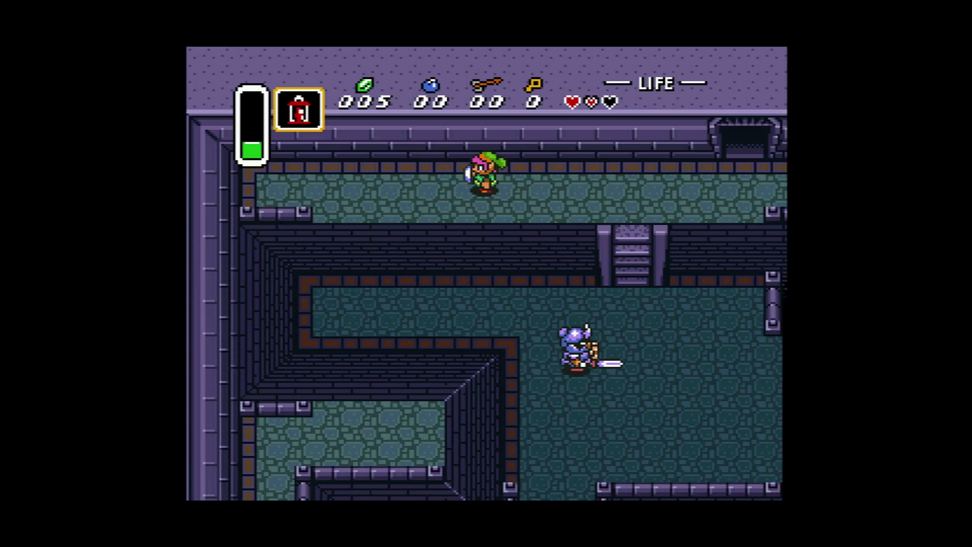
key("Right")
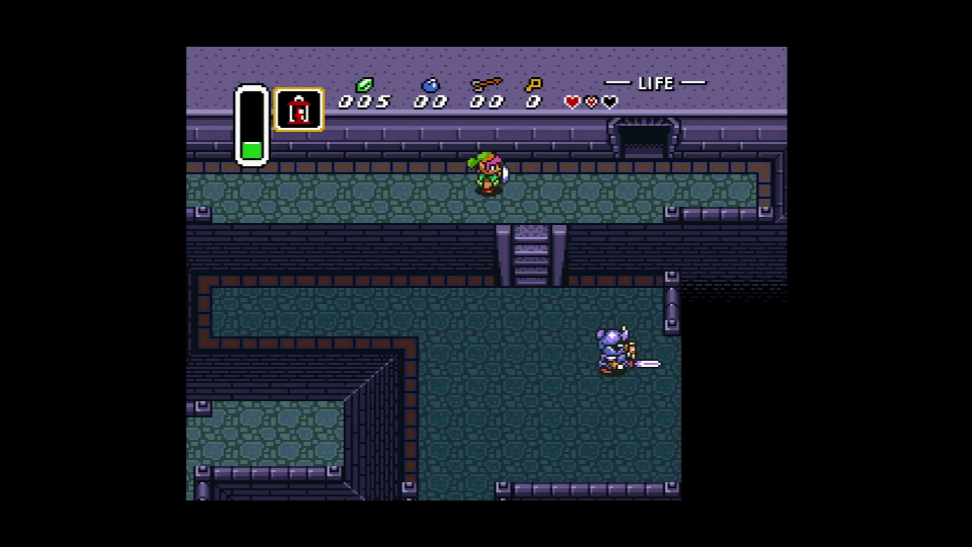
key("Left")
key("Right")
key("Right")
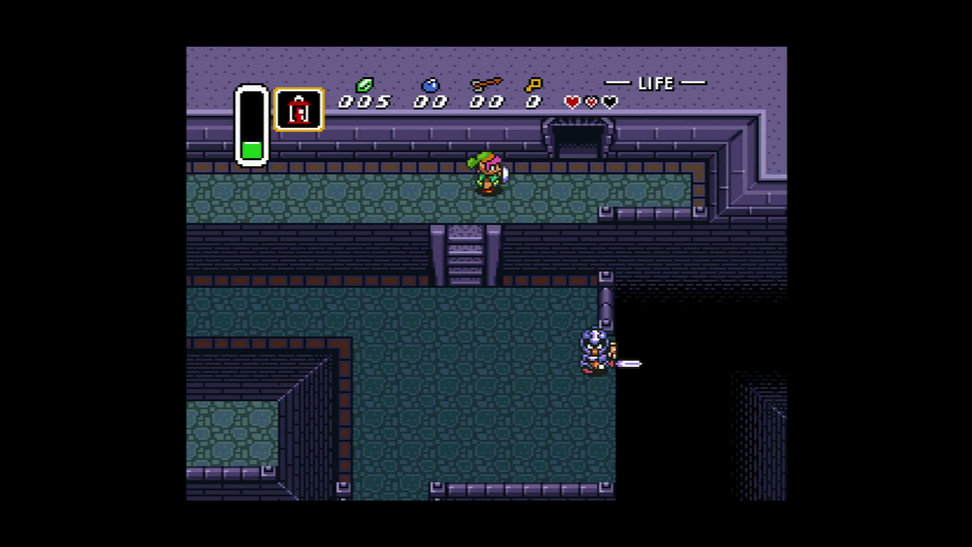
key("Left")
key("Left")
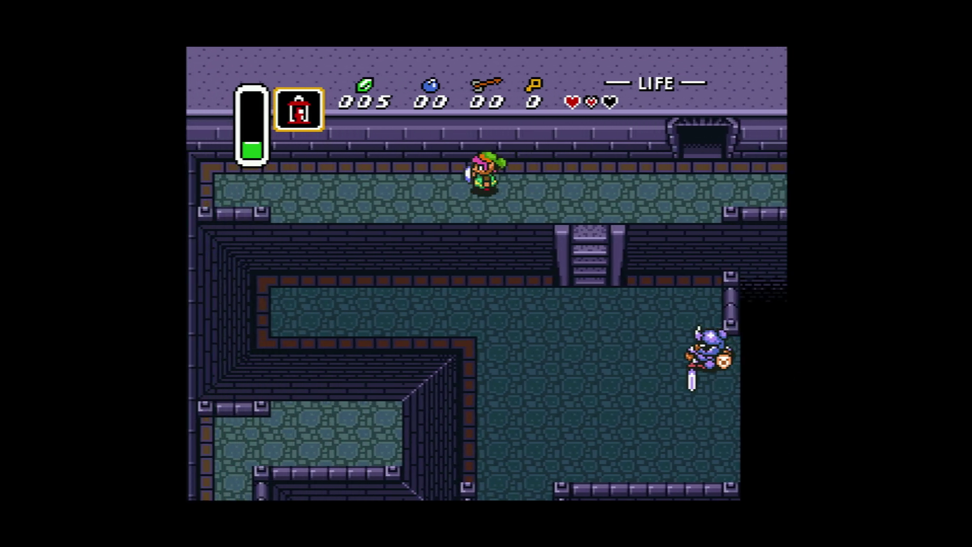
key("Right")
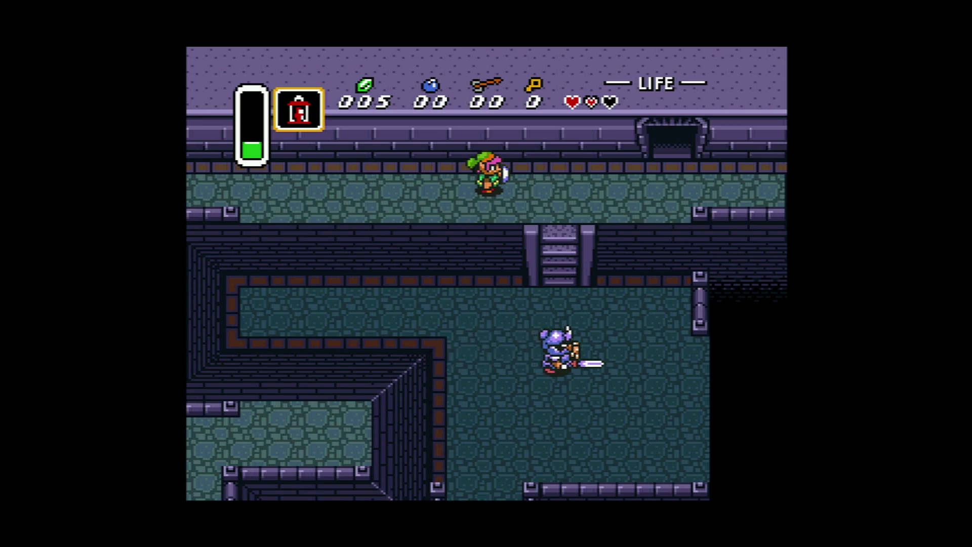
key("F1")
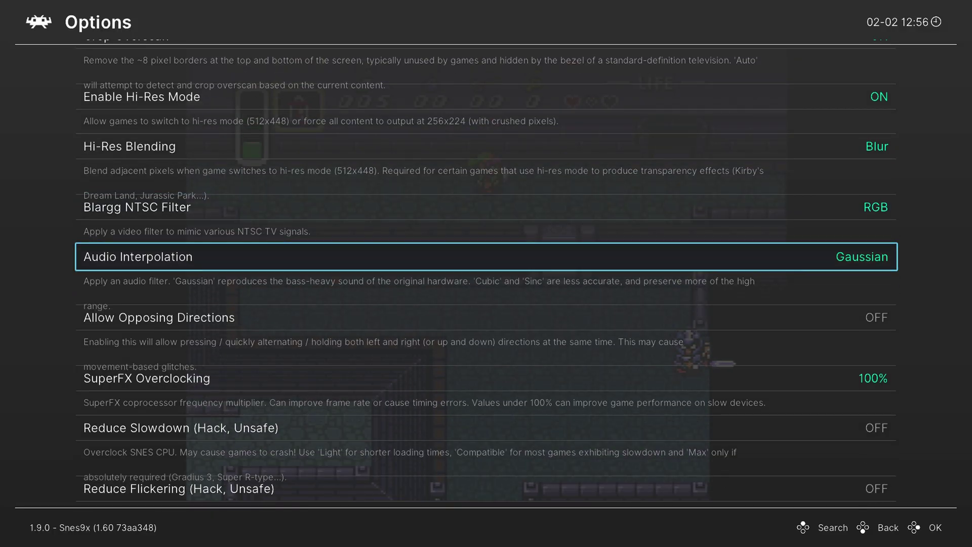
Step: Go through the Audio Interpolation filter choices and select Gaussian
key("Return")
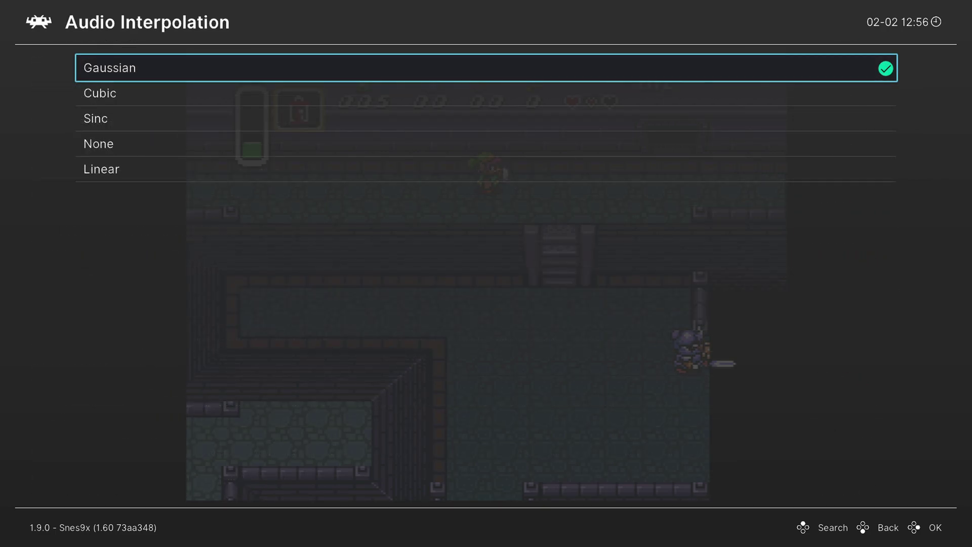
key("Down")
key("Down")
key("Down")
key("Down")
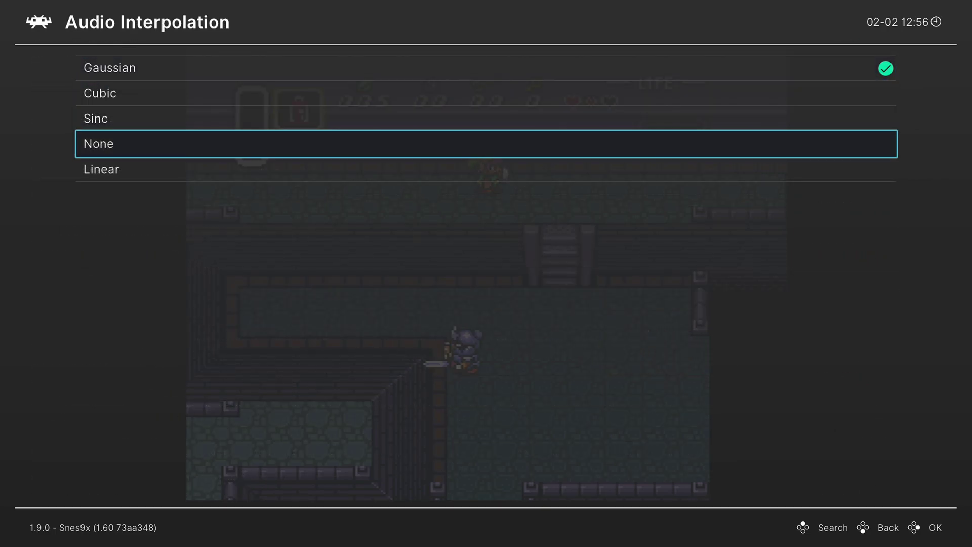
key("Up")
key("Up")
key("Up")
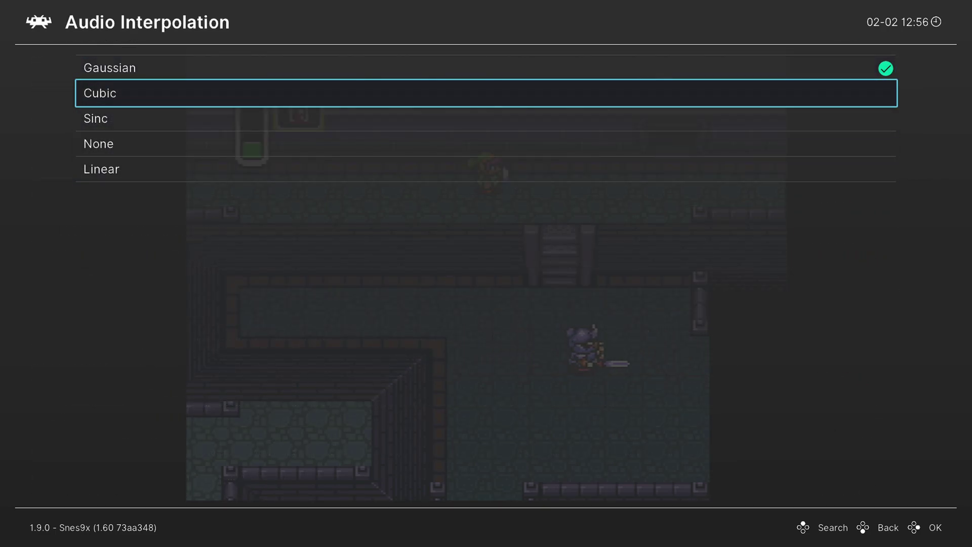
key("Up")
key("Return")
Step: Try SuperFX Overclocking at 400% and set it back to 100%
key("Down")
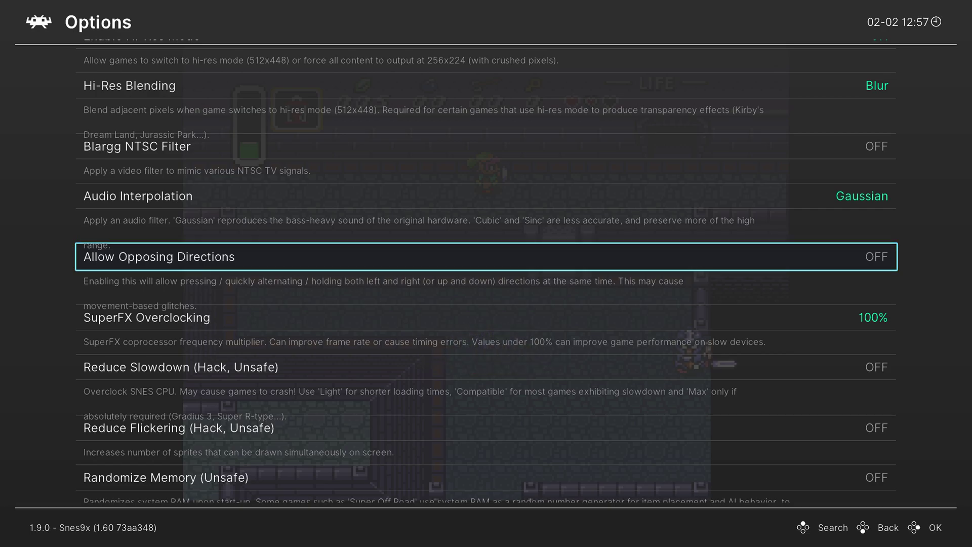
key("Down")
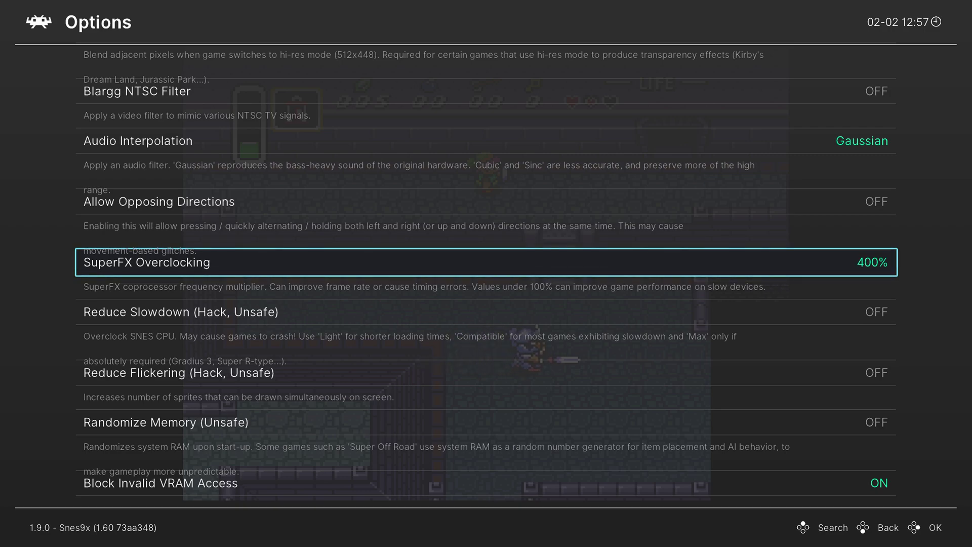
key("Right")
key("Right")
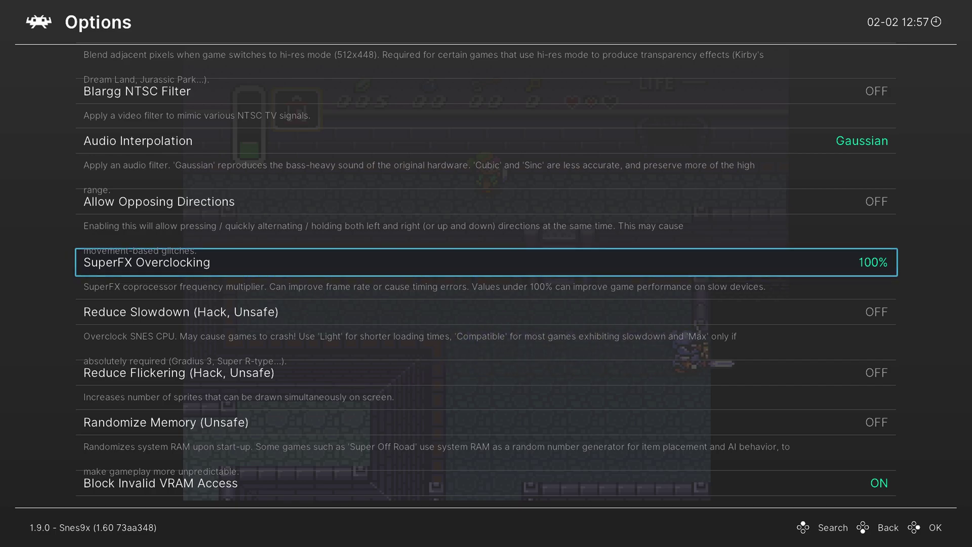
Step: Look at the Reduce Slowdown choices and the options from Reduce Flickering to Echo Buffer Hack, leaving them as they are
key("Down")
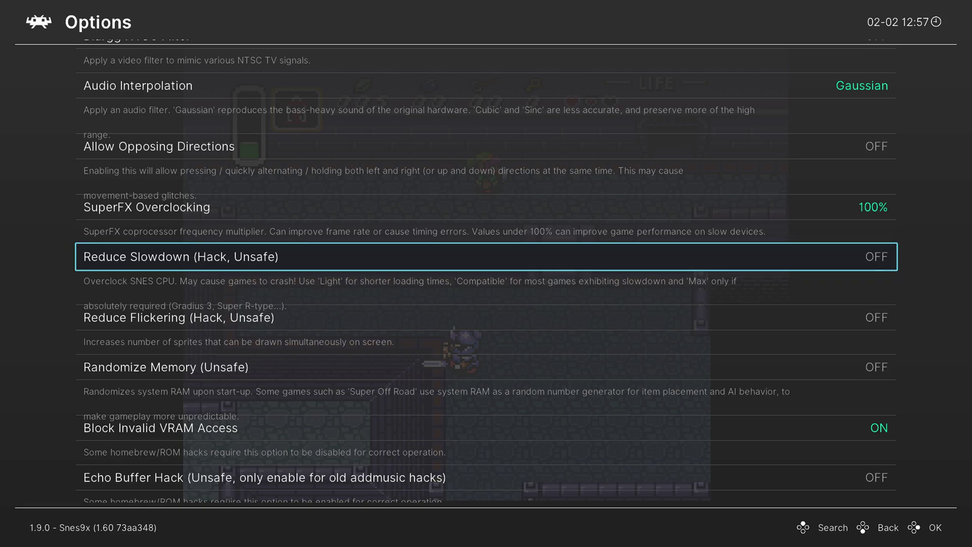
key("Return")
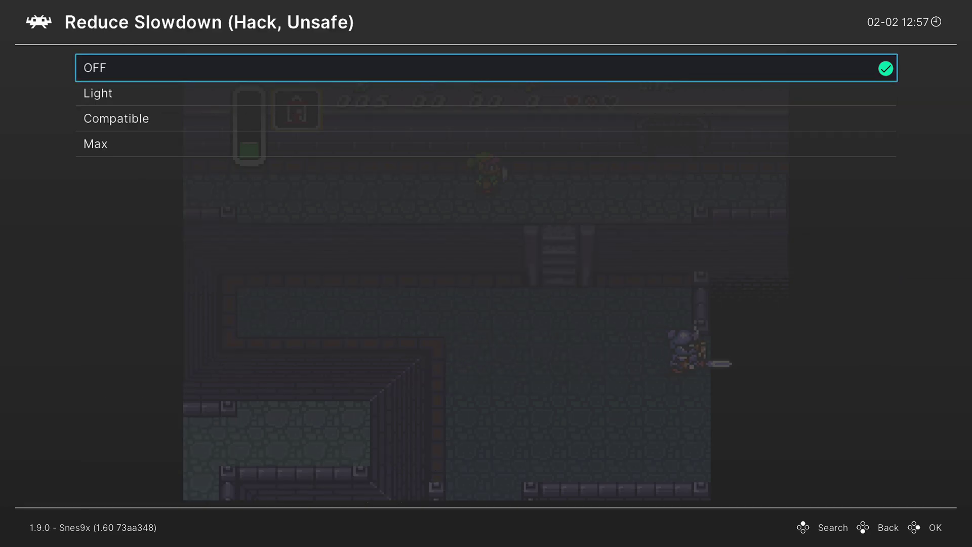
key("BackSpace")
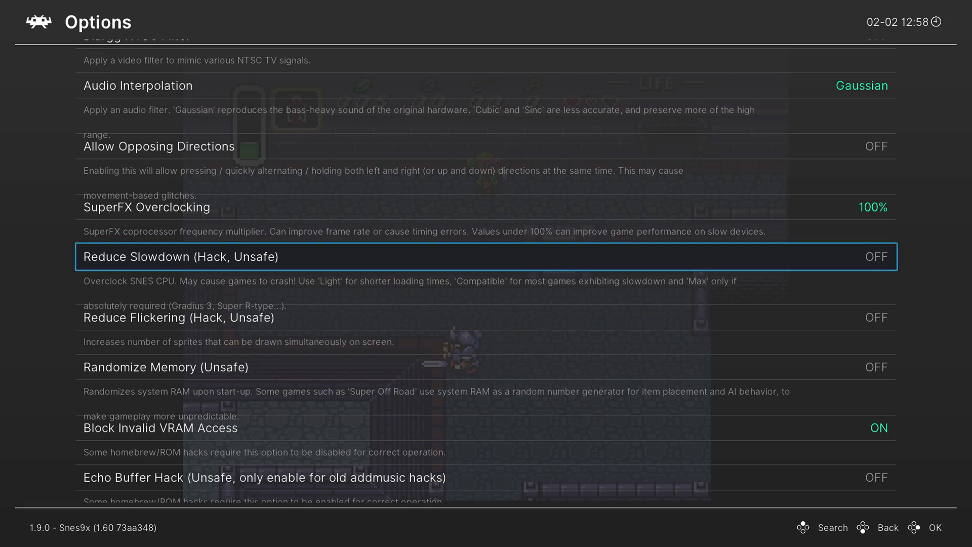
key("Down")
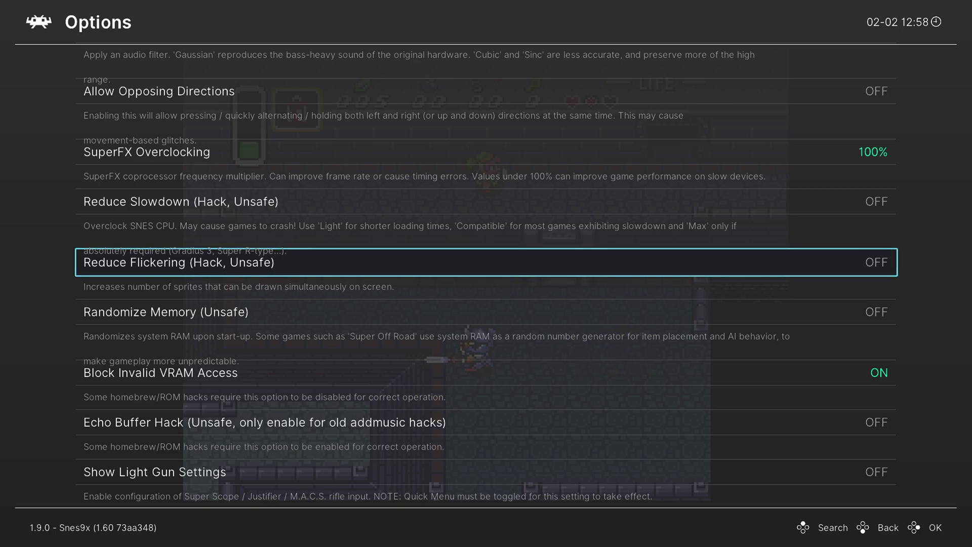
key("Down")
key("Down")
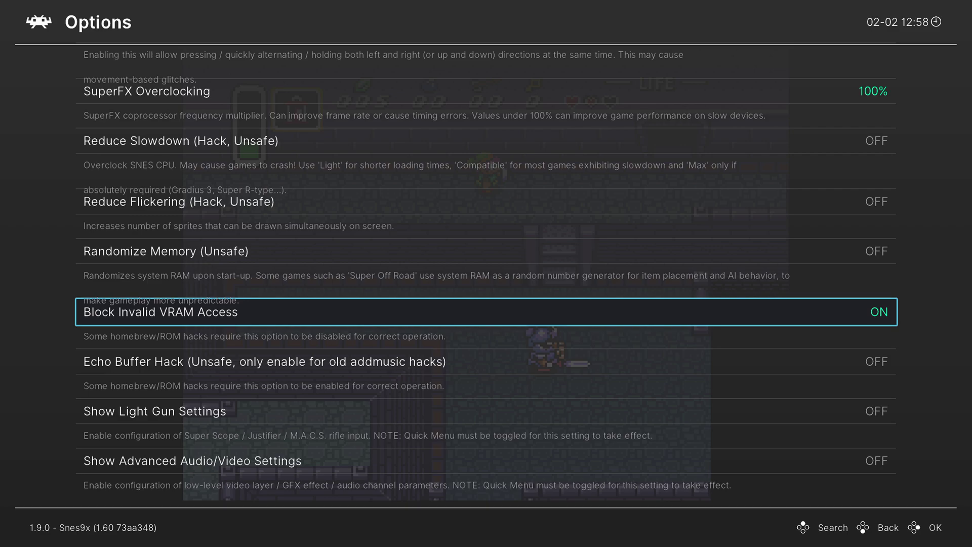
key("Down")
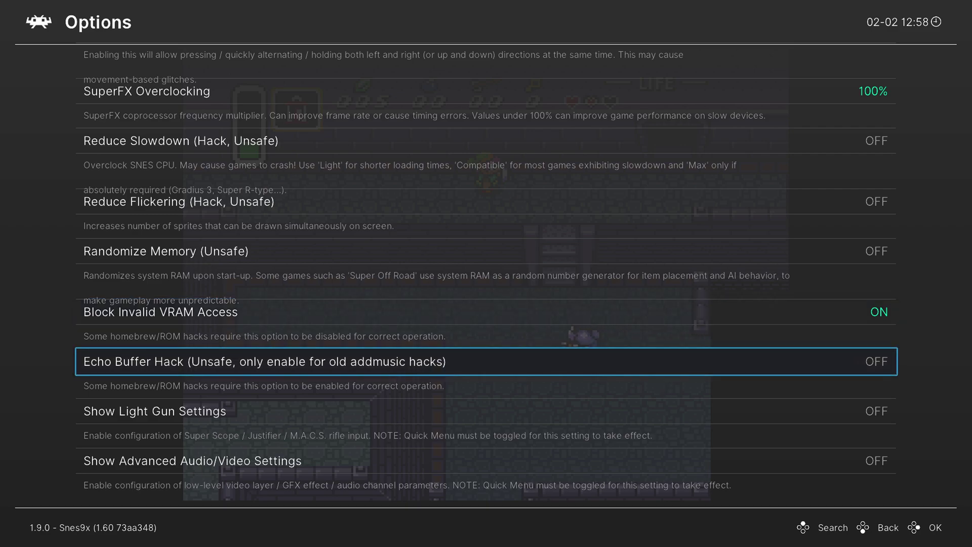
Step: Turn on Show Light Gun Settings and reopen the core options so that the setting takes effect
key("Down")
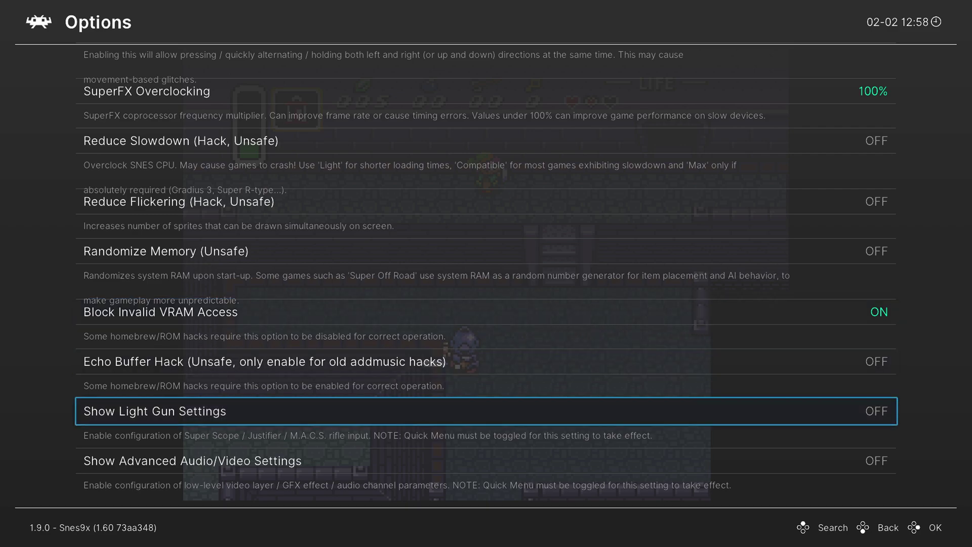
key("Right")
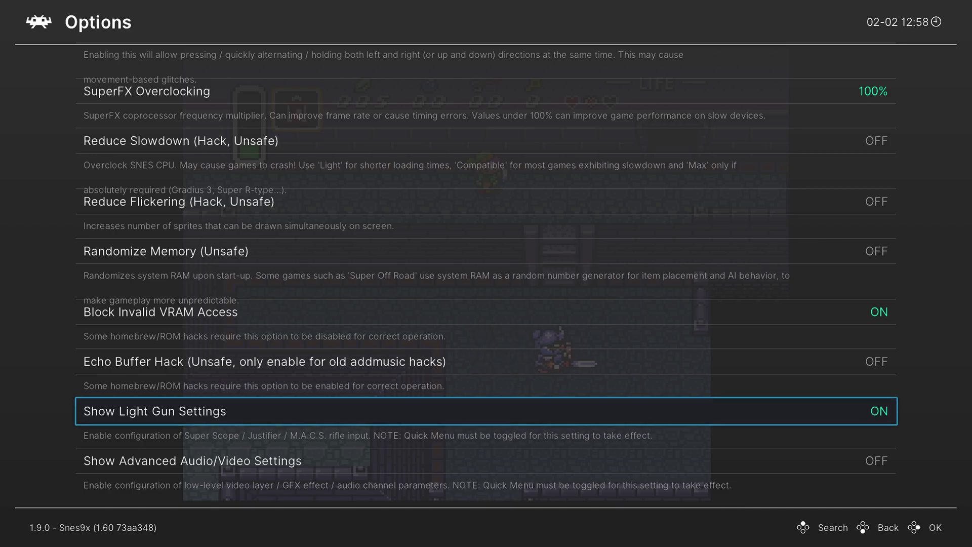
key("BackSpace")
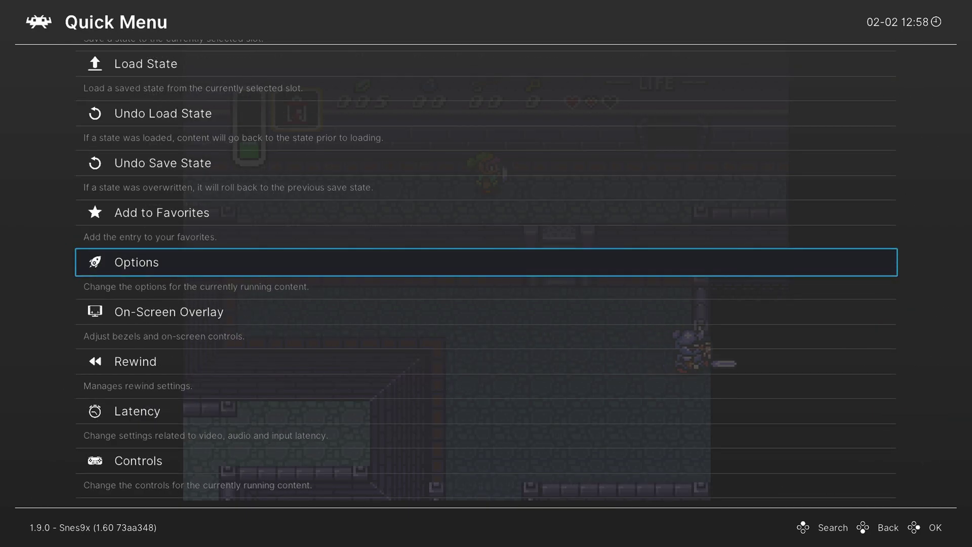
key("Return")
Step: Set Light Gun Mode to Touchscreen in the core options
key("Down")
key("Down")
key("Down")
key("Down")
key("Down")
key("Down")
key("Down")
key("Down")
key("Down")
key("Down")
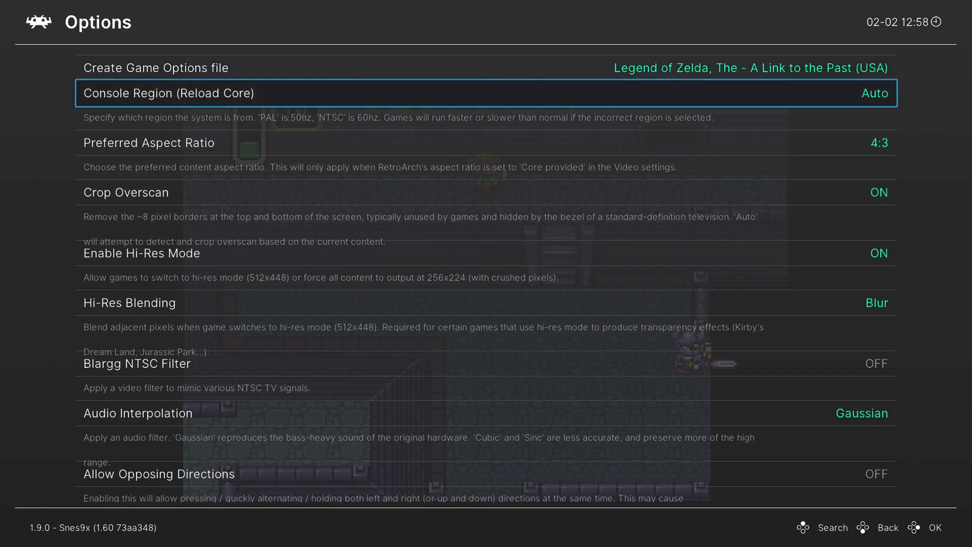
key("Down")
key("Down")
key("Down")
key("Down")
key("Down")
key("Down")
key("Down")
key("Down")
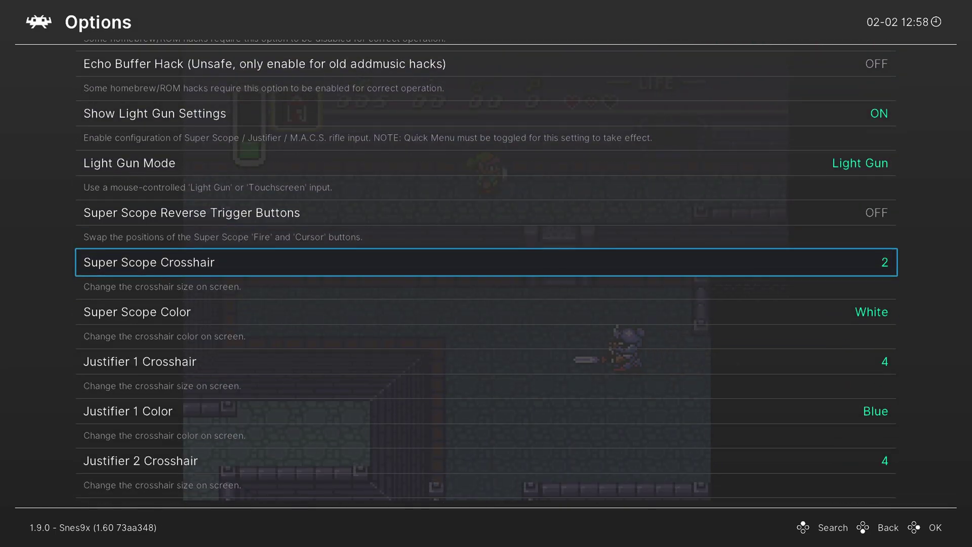
key("Up")
key("Up")
key("Up")
key("Down")
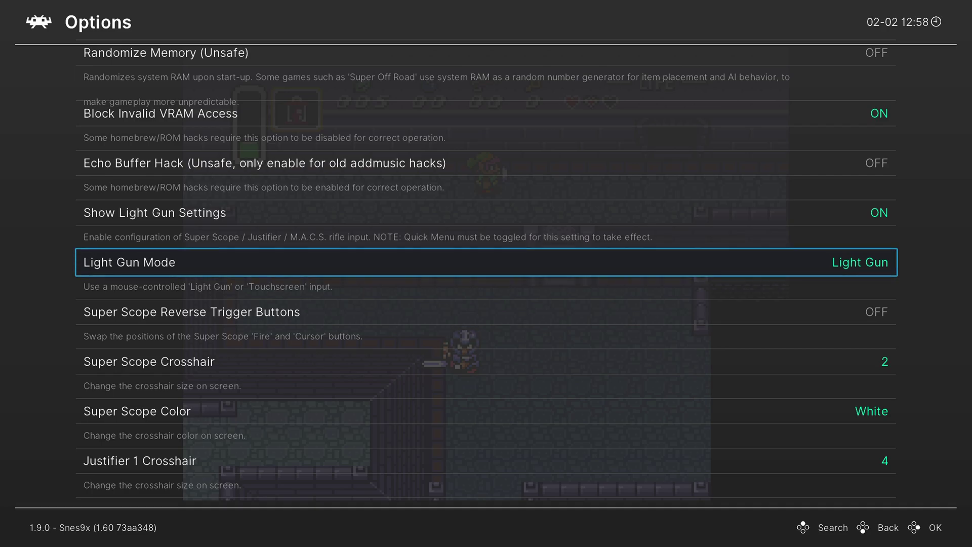
key("Return")
key("Down")
key("Return")
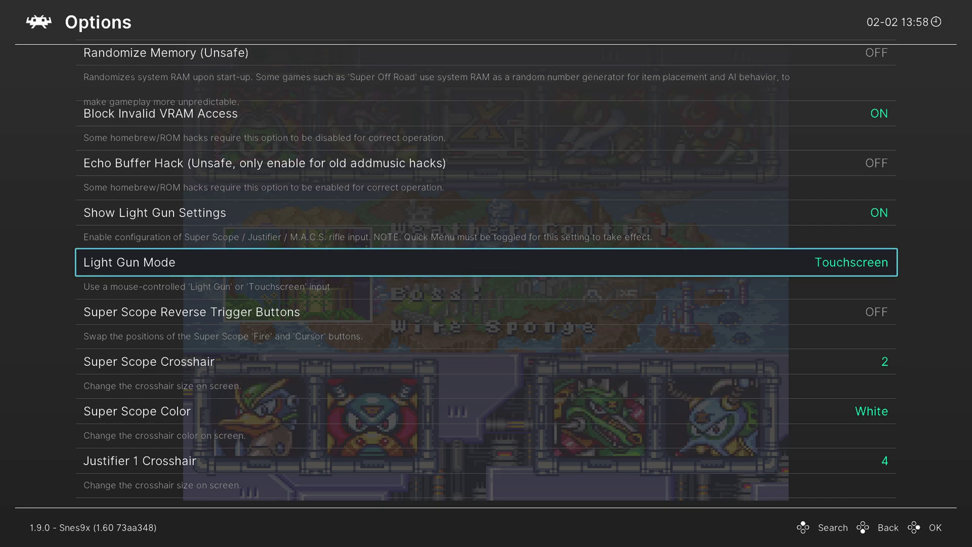
Step: Set the device type of the game's Port 2 controls to M.A.C.S. Rifle and return to the Quick Menu
key("BackSpace")
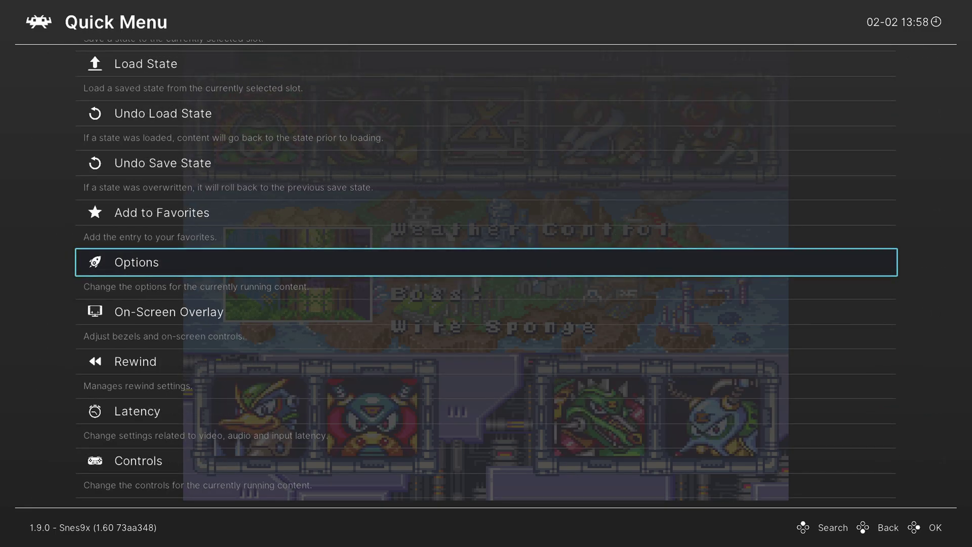
key("Down")
key("Down")
key("Down")
key("Down")
key("Return")
key("Down")
key("Down")
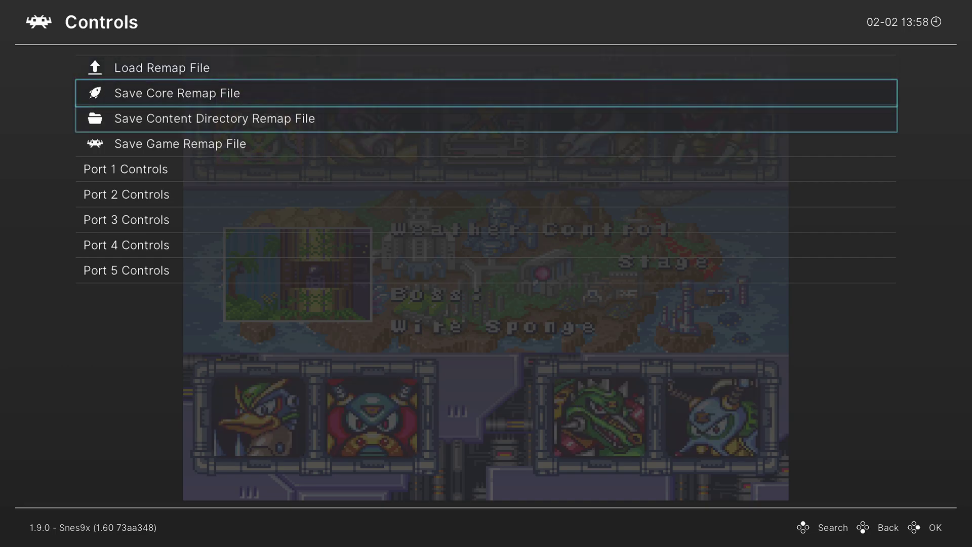
key("Down")
key("Down")
key("Down")
key("Return")
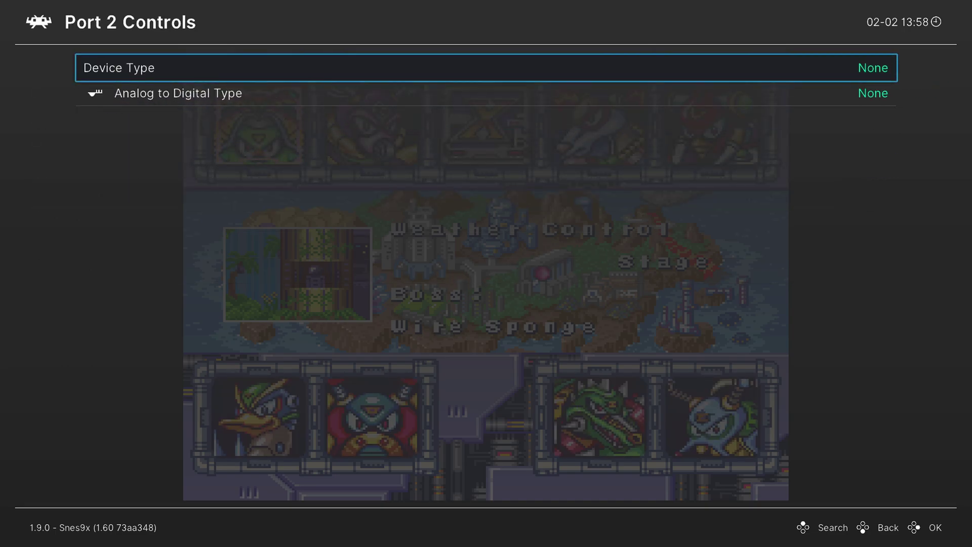
key("Right")
key("Right")
key("Right")
key("Right")
key("Right")
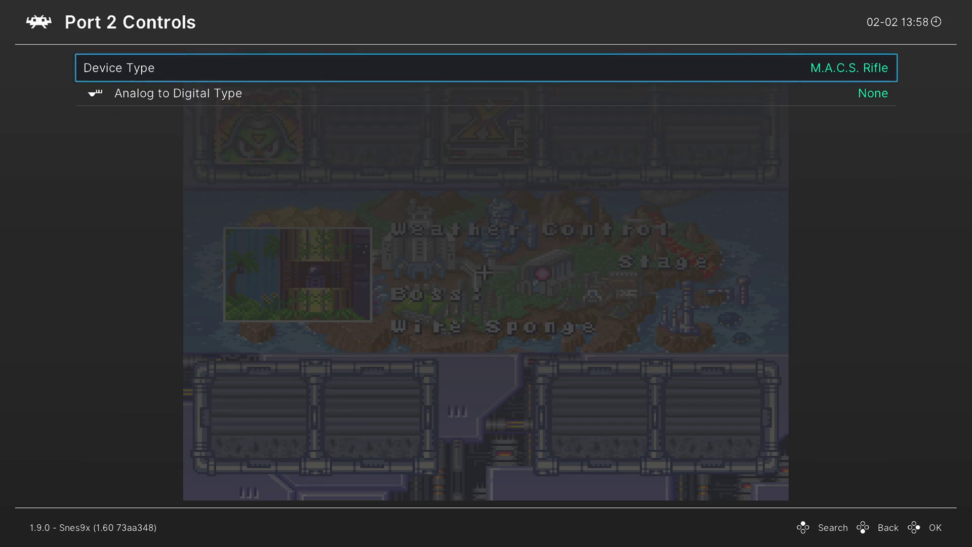
key("BackSpace")
key("BackSpace")
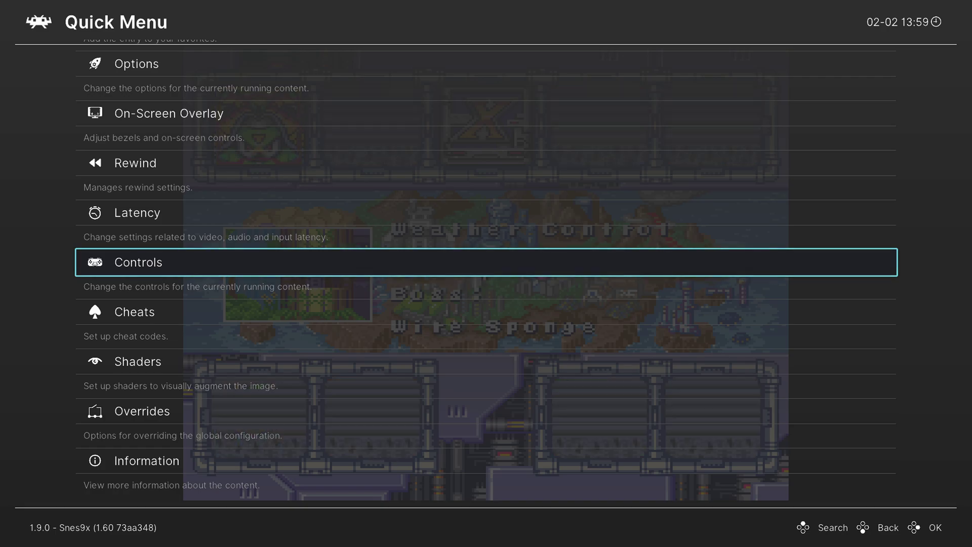
Step: Set the Device Index of Port 2 to WiiU Gamepad in the general input settings
key("BackSpace")
key("Left")
key("Down")
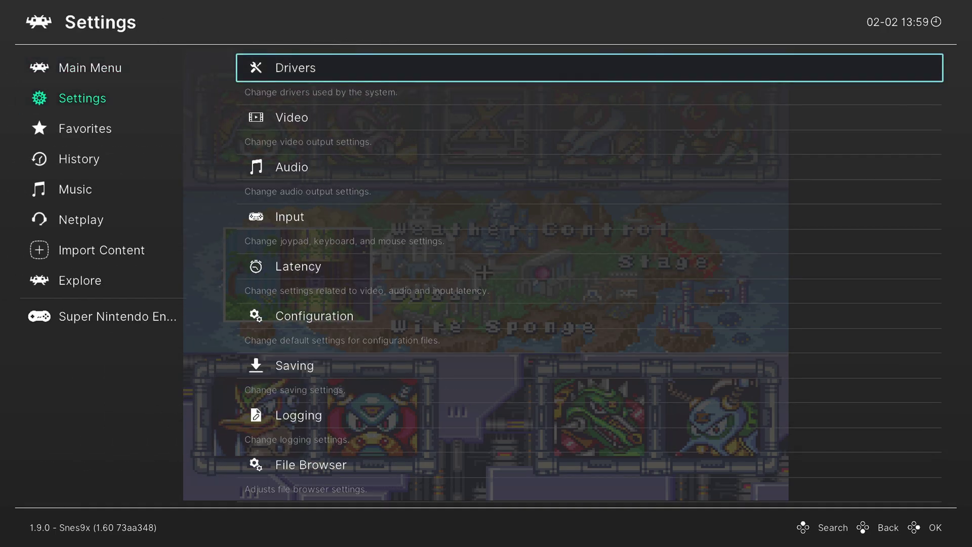
key("Down")
key("Down")
key("Down")
key("Down")
key("Up")
key("Return")
key("Down")
key("Down")
key("Down")
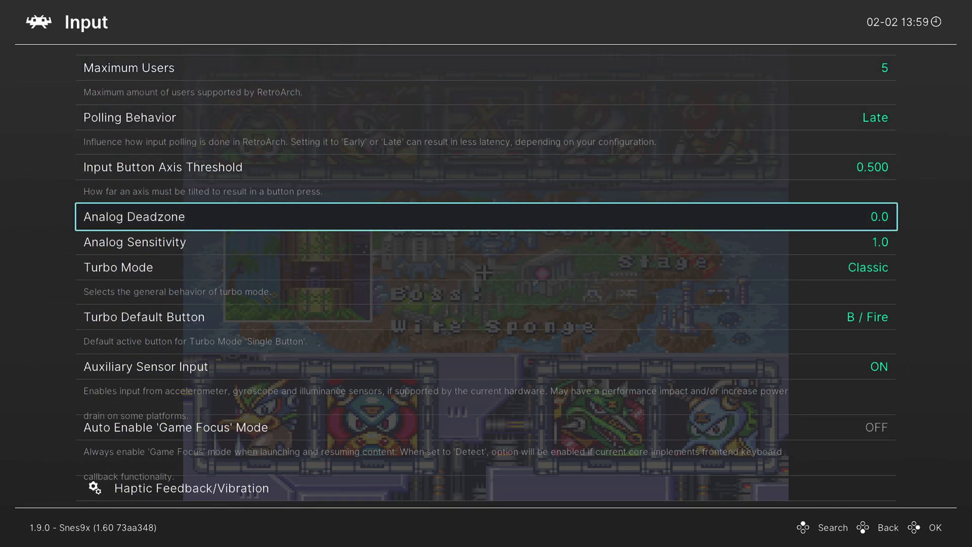
key("Down")
key("Down")
key("Down")
key("Down")
key("Down")
key("Down")
key("Down")
key("Down")
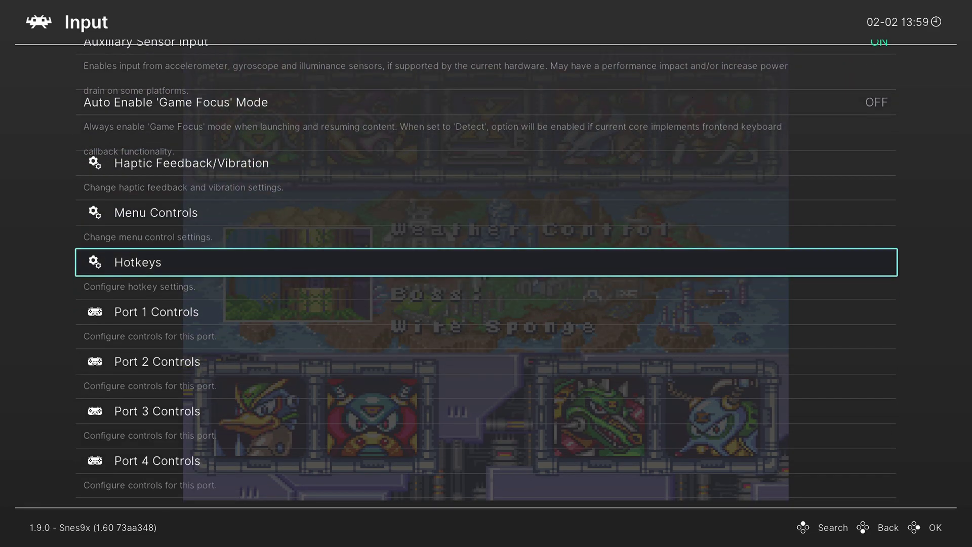
key("Down")
key("Down")
key("Return")
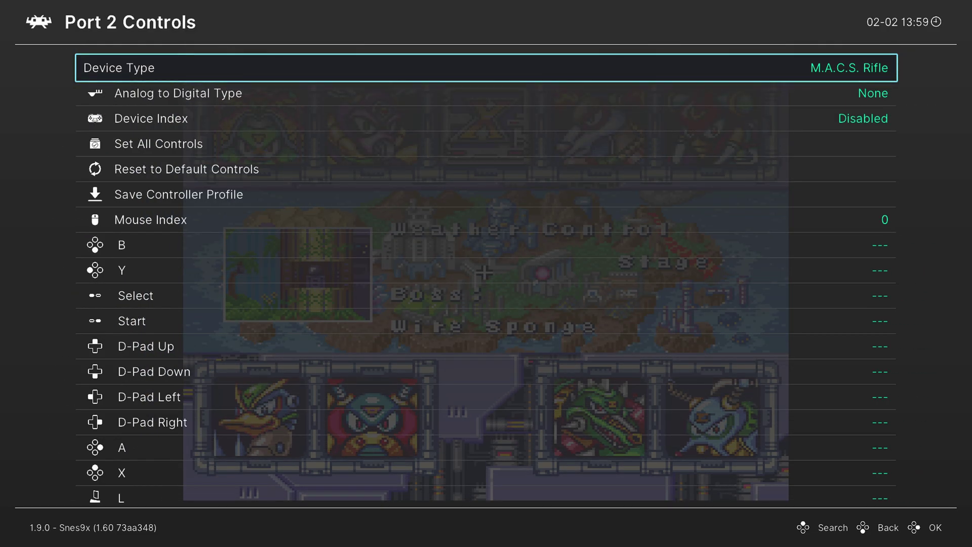
key("Down")
key("Down")
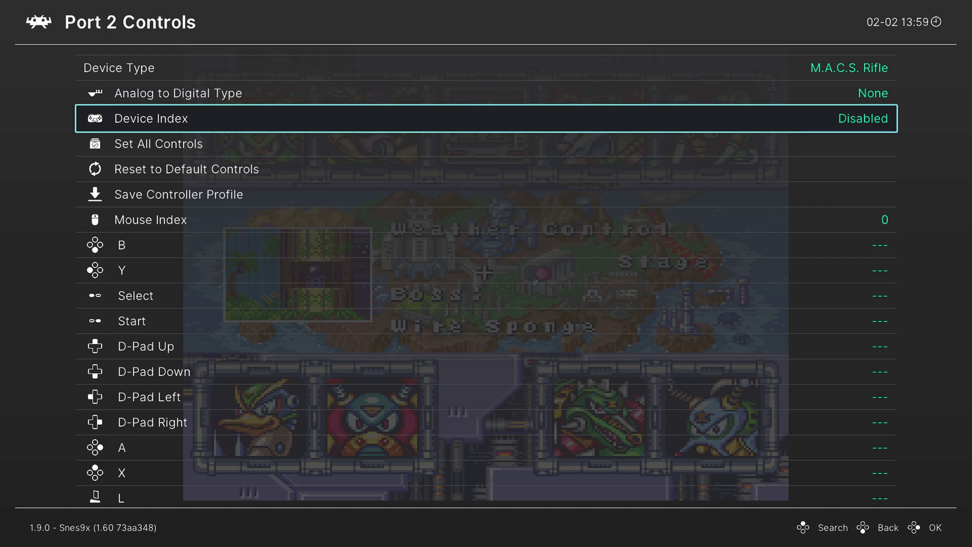
key("Right")
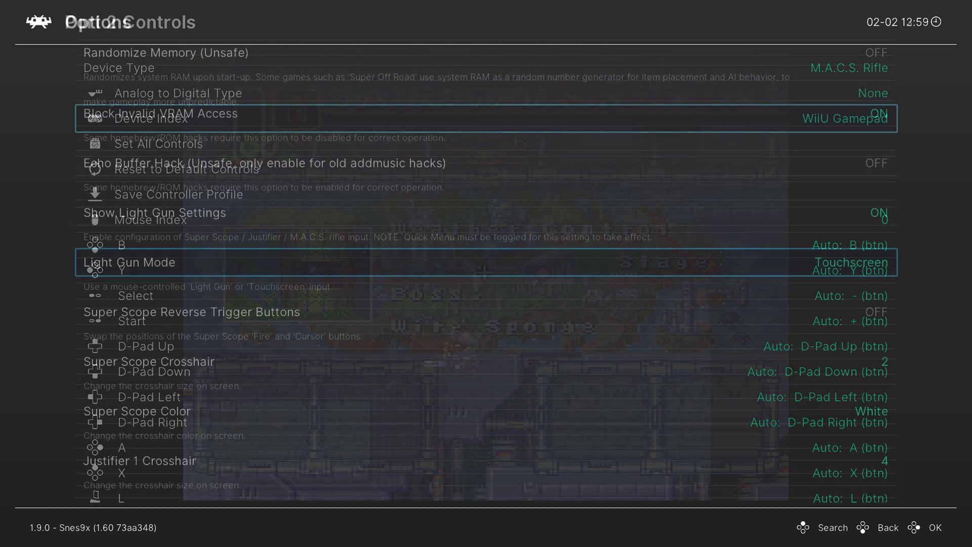
Step: Look through the crosshair size and color options for the Super Scope, Justifiers and M.A.C.S. Rifle, and return to Show Light Gun Settings
key("Down")
key("Down")
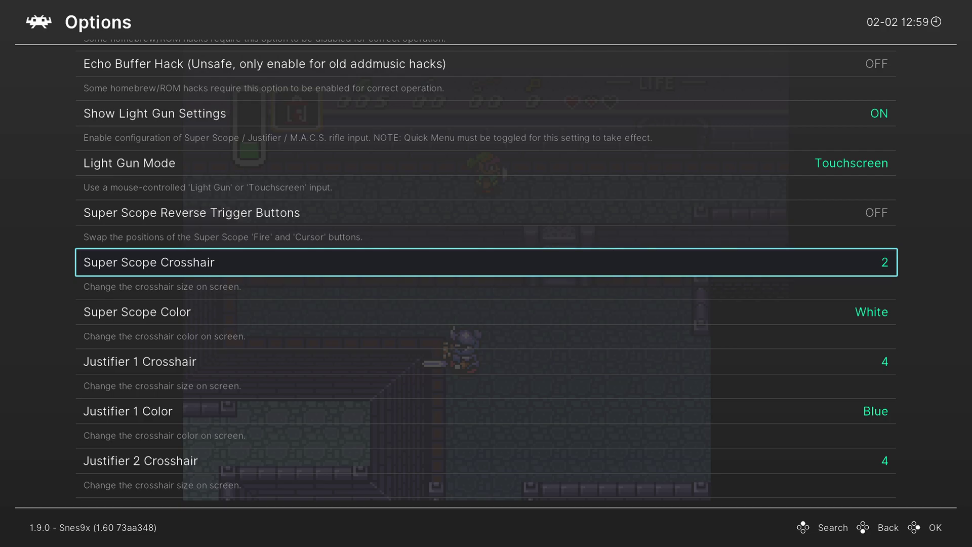
key("Down")
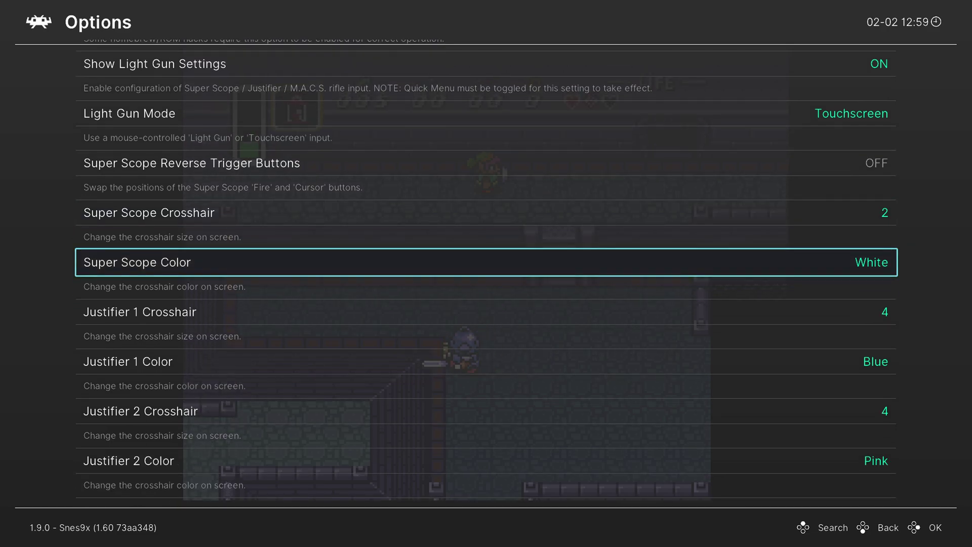
key("Down")
key("Down")
key("Down")
key("Down")
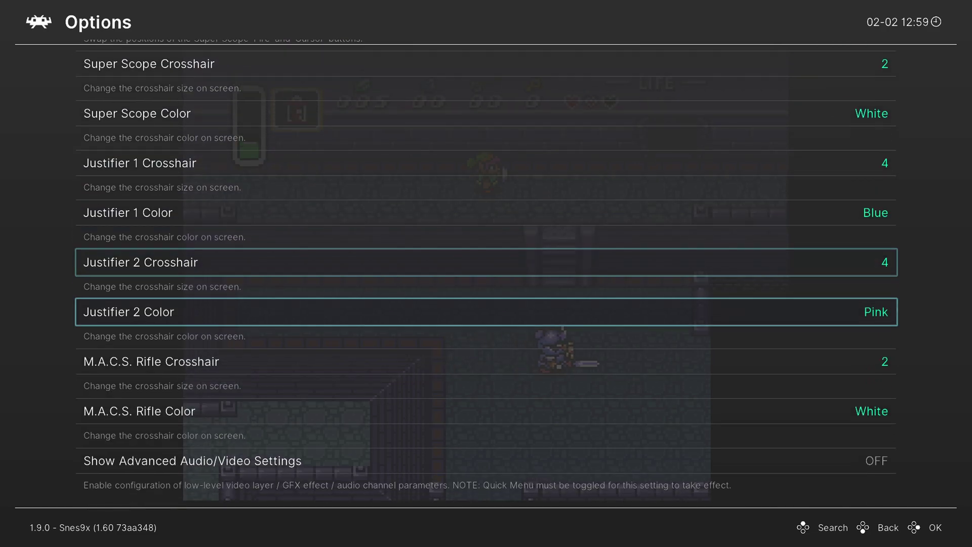
key("Down")
key("Down")
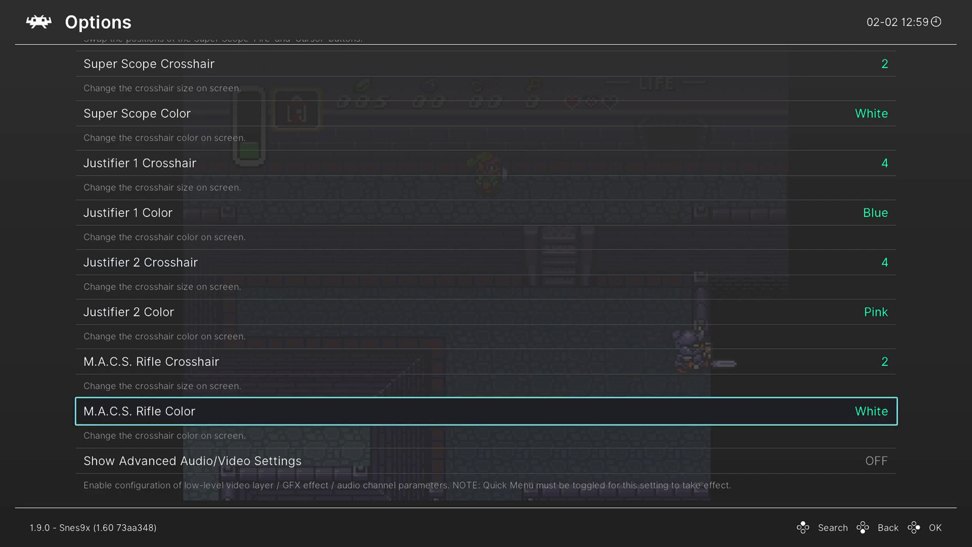
key("Up")
key("Up")
key("Up")
key("Up")
key("Up")
key("Up")
key("Up")
key("Up")
key("Up")
key("Up")
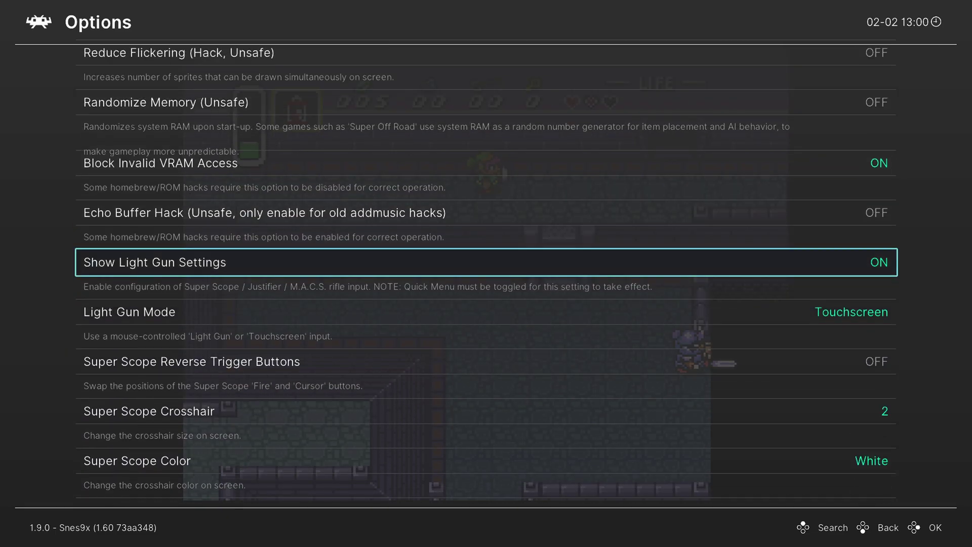
Step: Turn off Show Light Gun Settings and reopen the core options so the light gun entries are hidden
key("BackSpace")
key("Return")
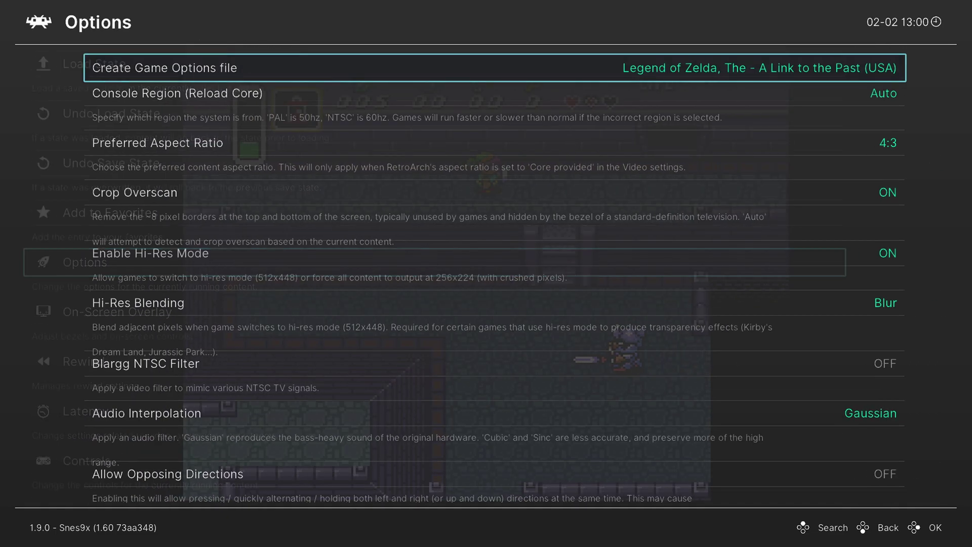
key("Up")
key("Up")
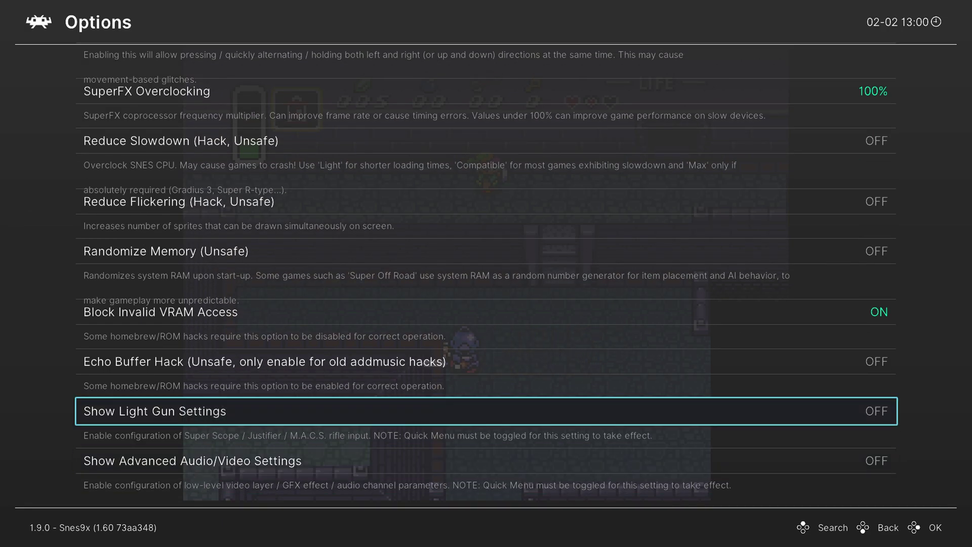
Step: Turn on Show Advanced Audio/Video Settings and reopen the core options to load the extra entries
key("Down")
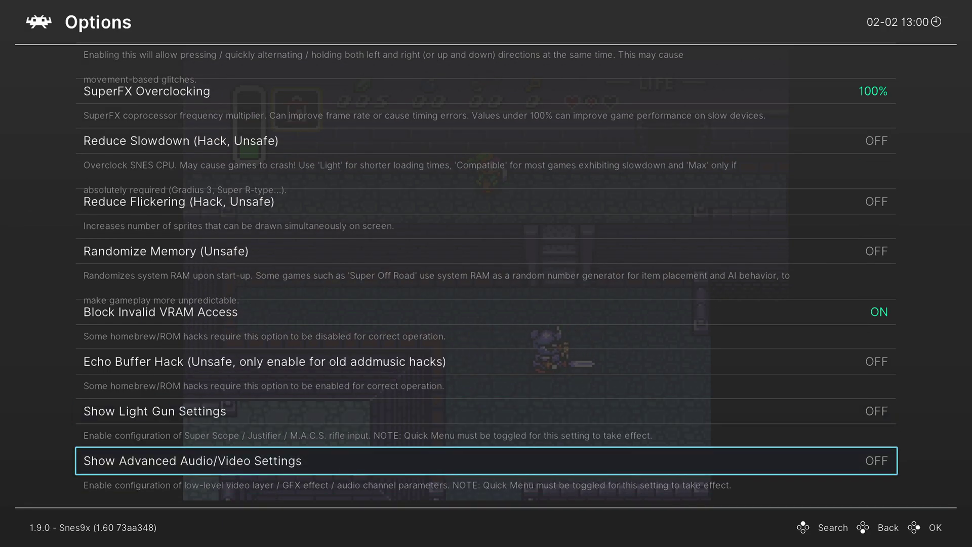
key("Right")
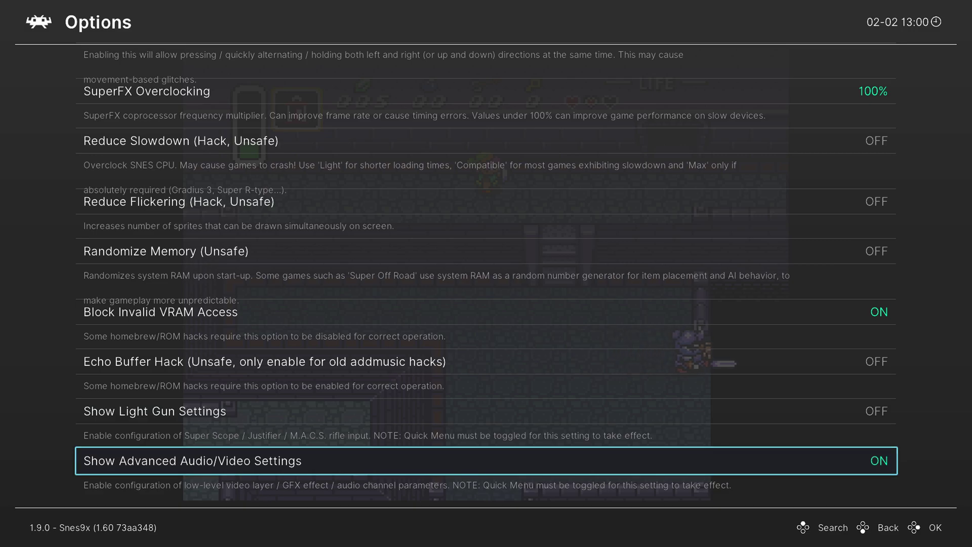
key("BackSpace")
key("Return")
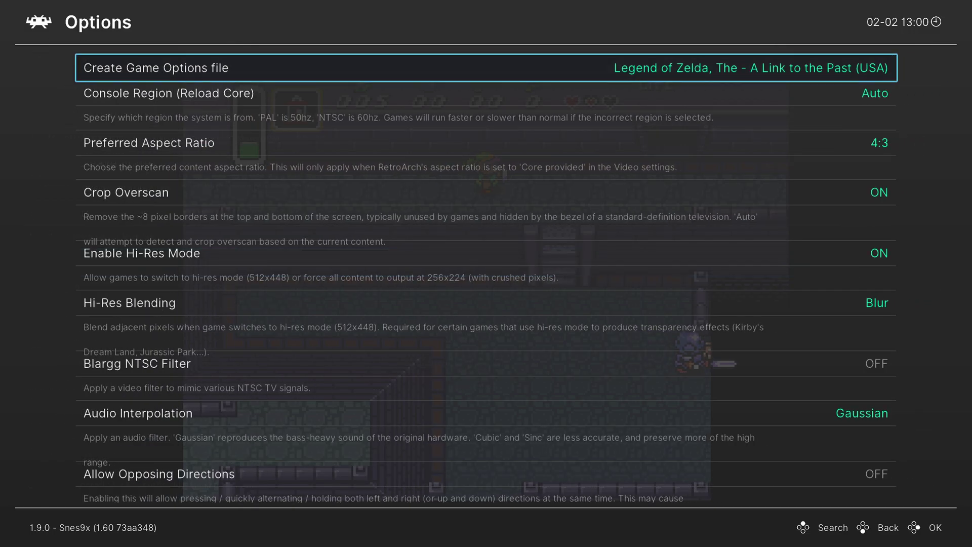
Step: Switch Show Layer 1 off and back on in the advanced video options
key("Down")
key("Down")
key("Down")
key("Down")
key("Down")
key("Down")
key("Down")
key("Down")
key("Down")
key("Down")
key("Down")
key("Down")
key("Down")
key("Down")
key("Down")
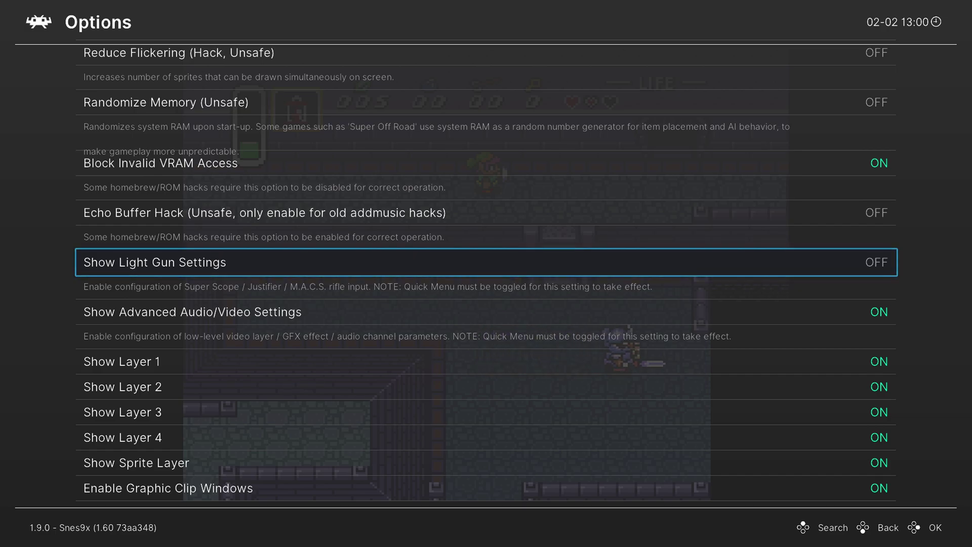
key("Down")
key("Down")
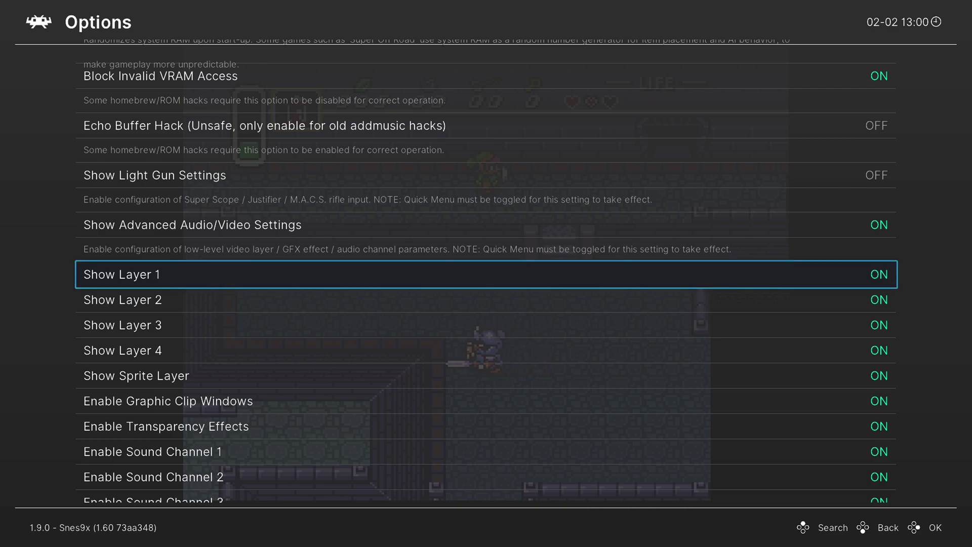
key("Right")
key("Right")
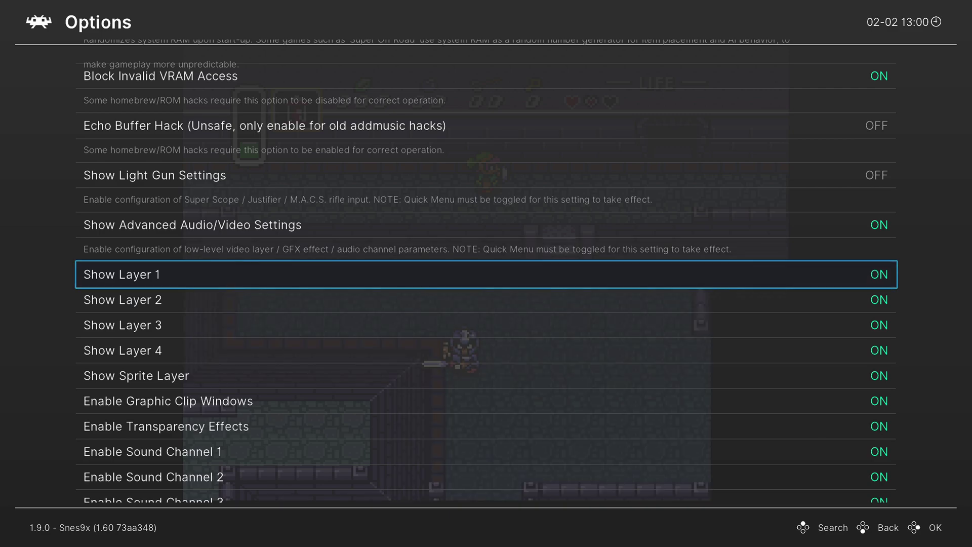
Step: Switch Show Layer 2, Show Layer 3 and Show Layer 4 off and back on one after another
key("Down")
key("Right")
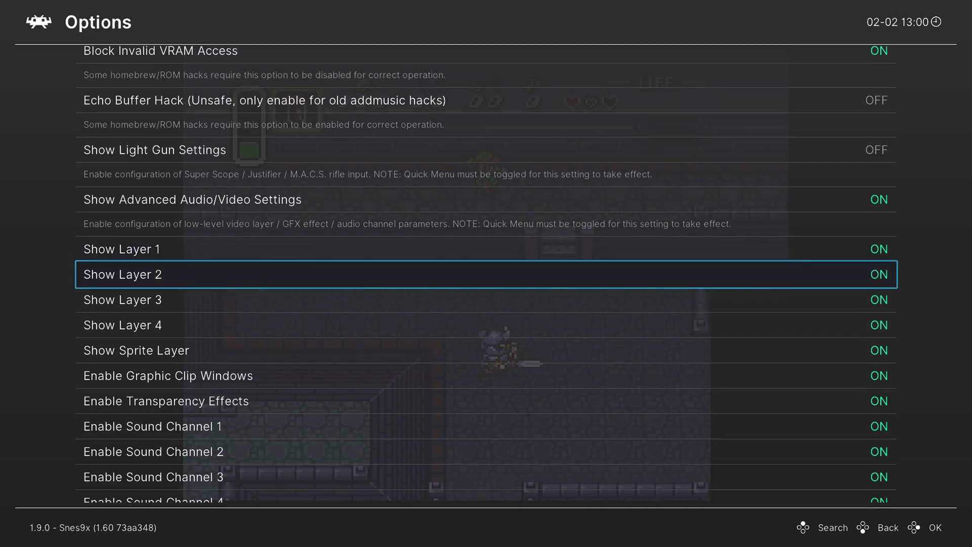
key("Down")
key("Right")
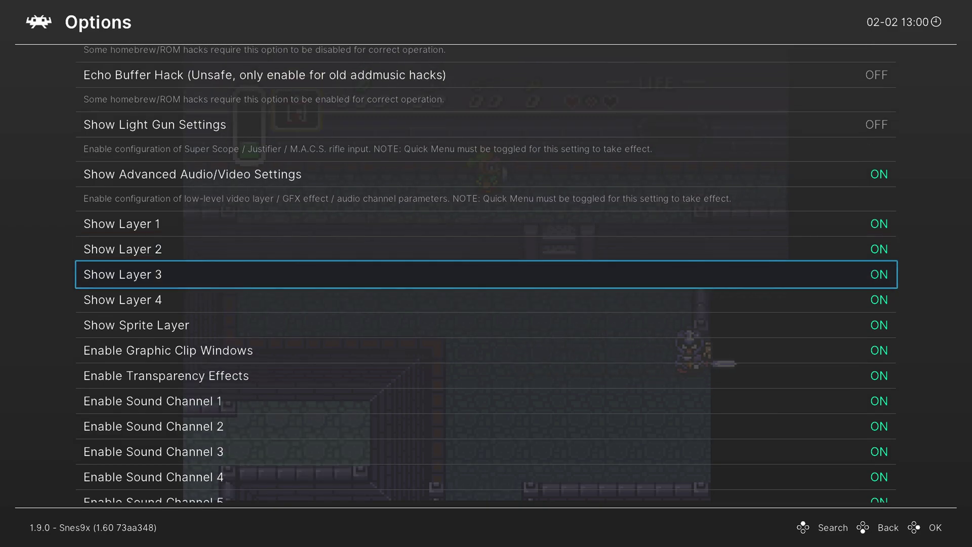
key("Down")
key("Right")
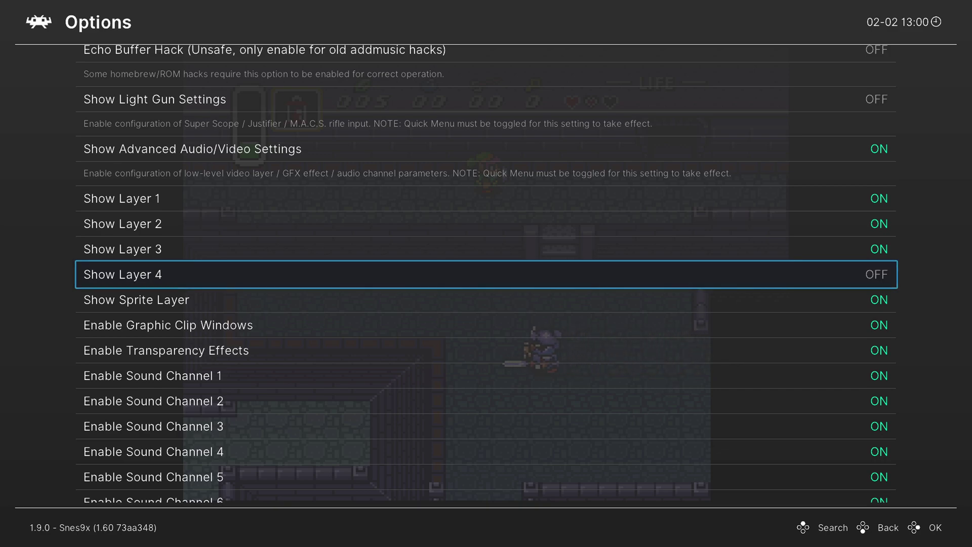
key("Down")
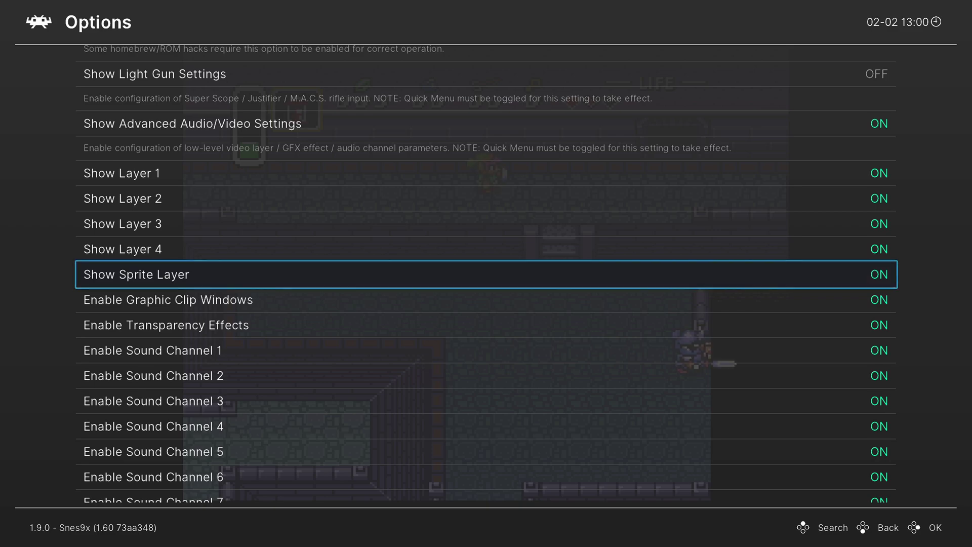
Step: Switch Enable Transparency Effects off and back on to compare the game picture
key("Down")
key("Return")
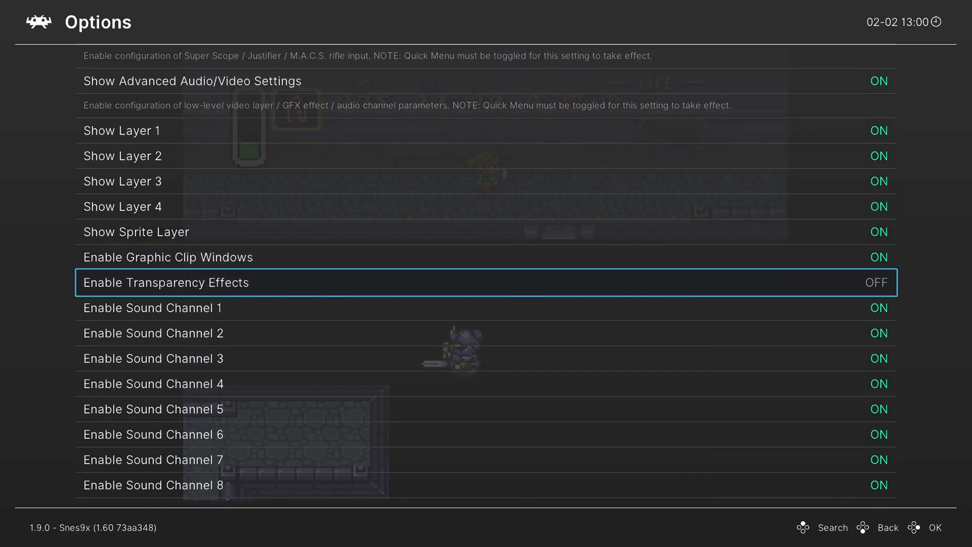
key("Return")
Step: Look through the Enable Sound Channel options in the advanced audio settings
key("Down")
key("Down")
key("Down")
key("Down")
key("Down")
key("Down")
key("Down")
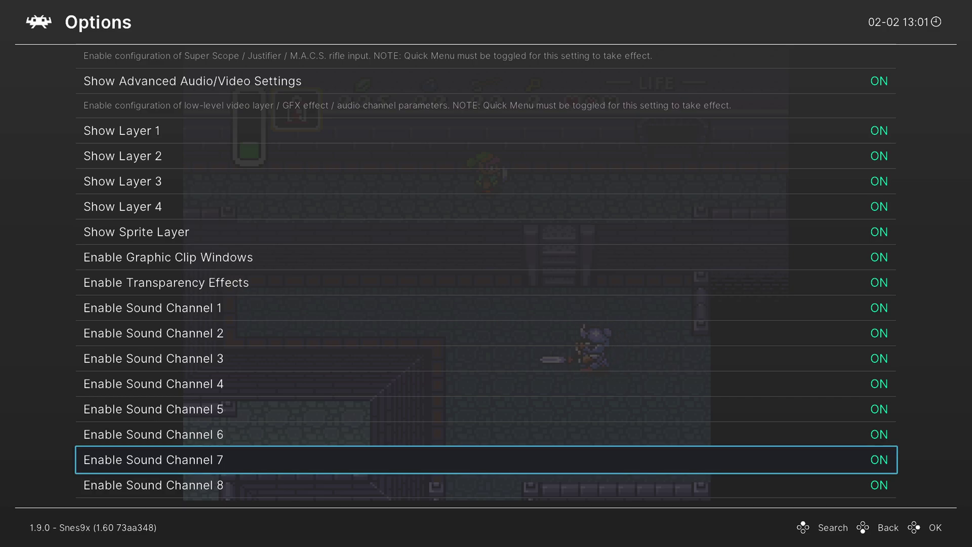
Step: Turn off Show Advanced Audio/Video Settings and reopen the core options
key("Up")
key("Up")
key("Up")
key("Up")
key("Up")
key("Up")
key("Up")
key("Up")
key("Up")
key("Up")
key("Up")
key("Up")
key("Up")
key("Up")
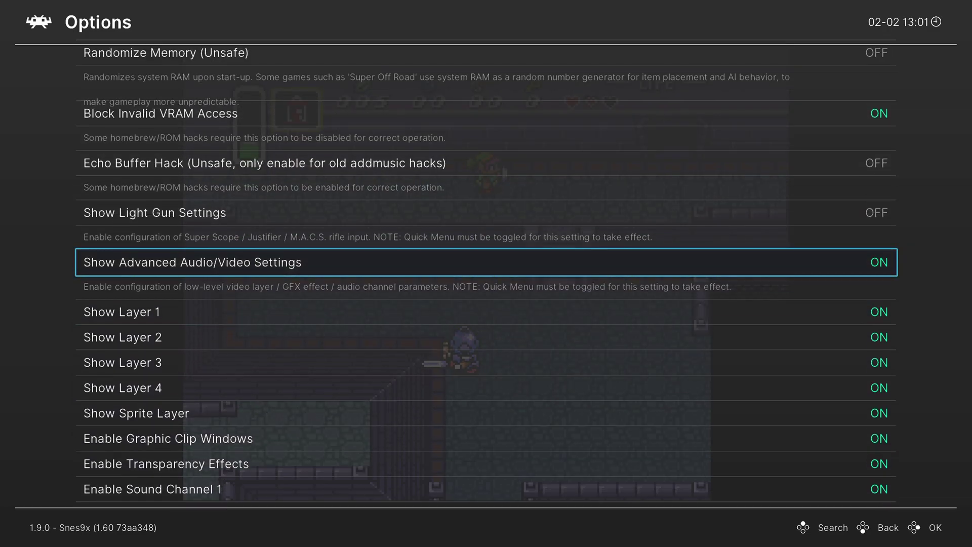
key("Left")
key("BackSpace")
key("Return")
Step: Look back through the core options up to Create Game Options file and return to the Quick Menu
key("Up")
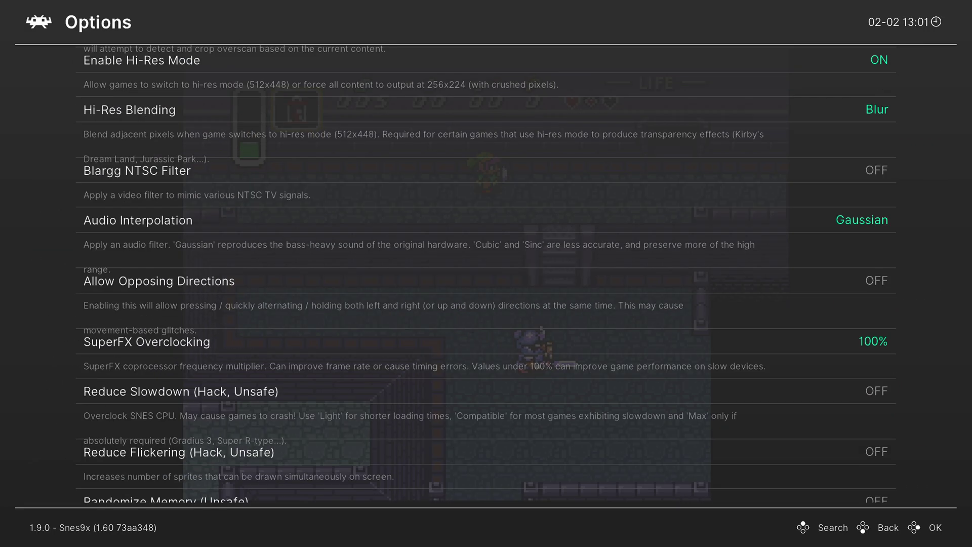
key("Up")
key("Up")
key("Up")
key("Up")
key("Up")
key("Up")
key("Up")
key("Up")
key("Up")
key("Up")
key("Up")
key("Up")
key("Up")
key("Up")
key("Up")
key("Up")
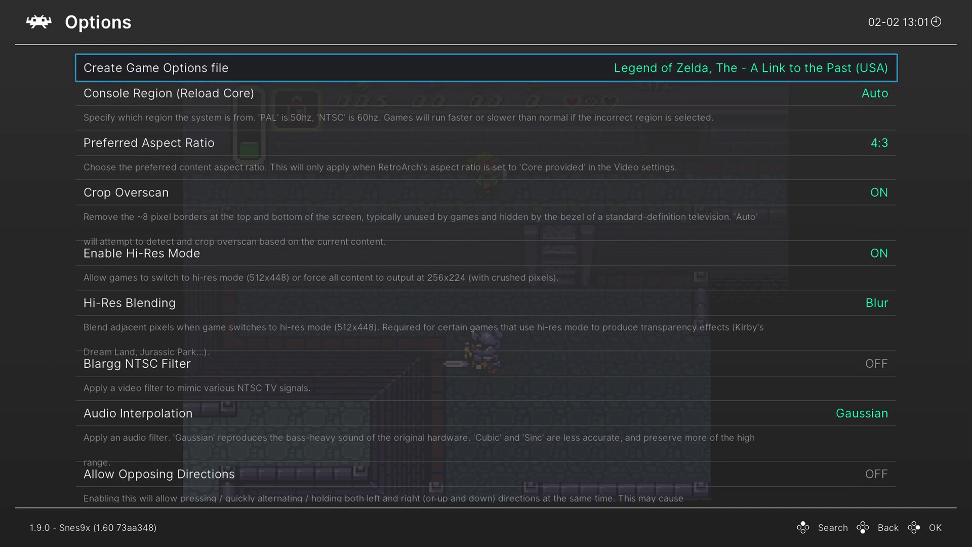
key("BackSpace")
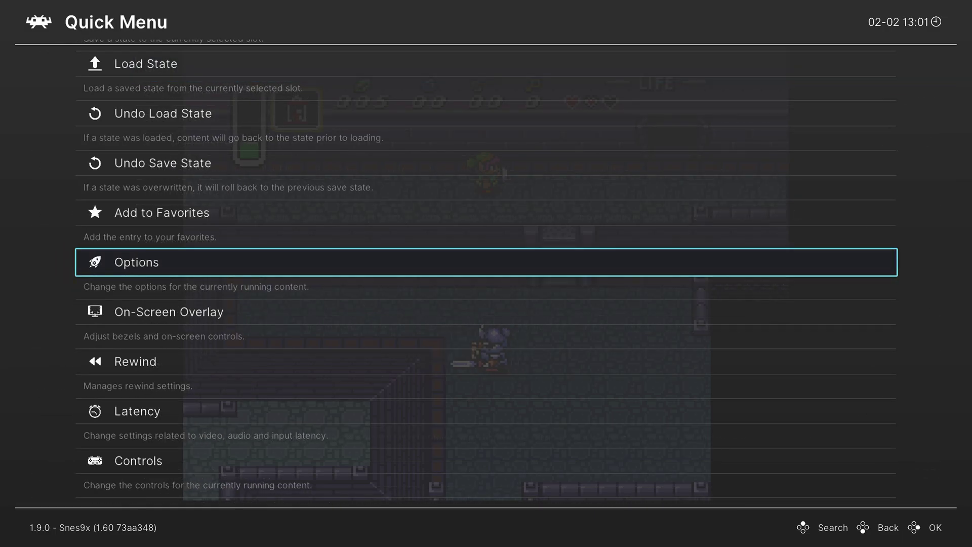
Step: Save the current configuration as core overrides and return to the Quick Menu
key("Down")
key("Down")
key("Down")
key("Down")
key("Down")
key("Down")
key("Down")
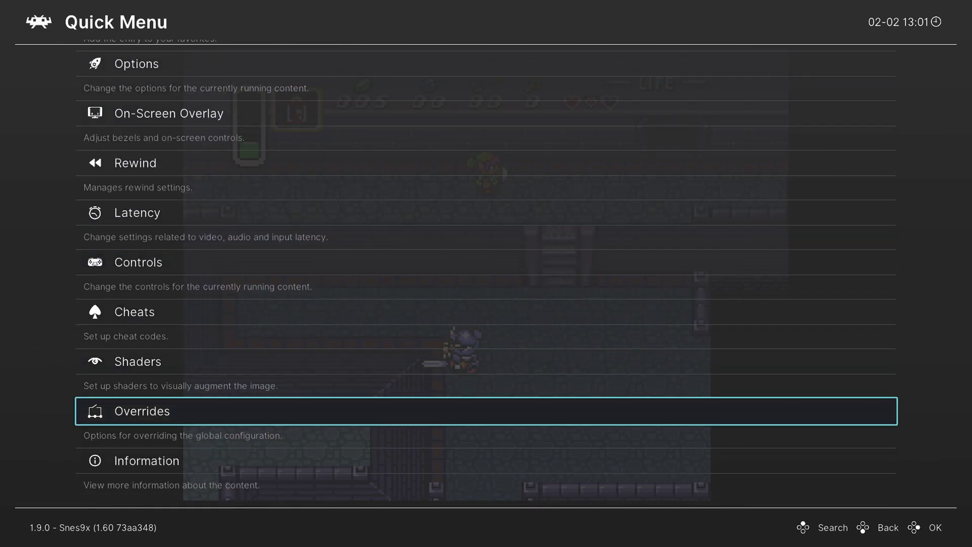
key("Return")
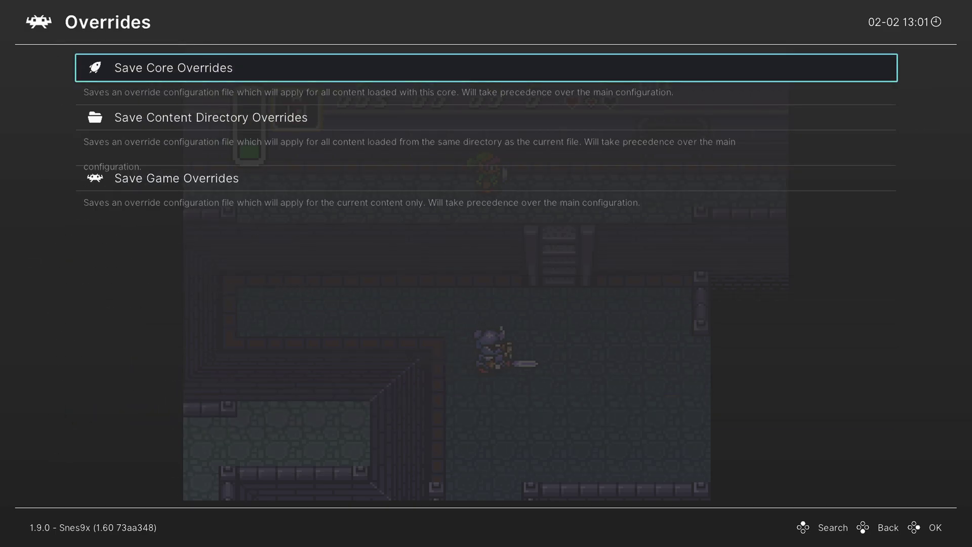
key("Return")
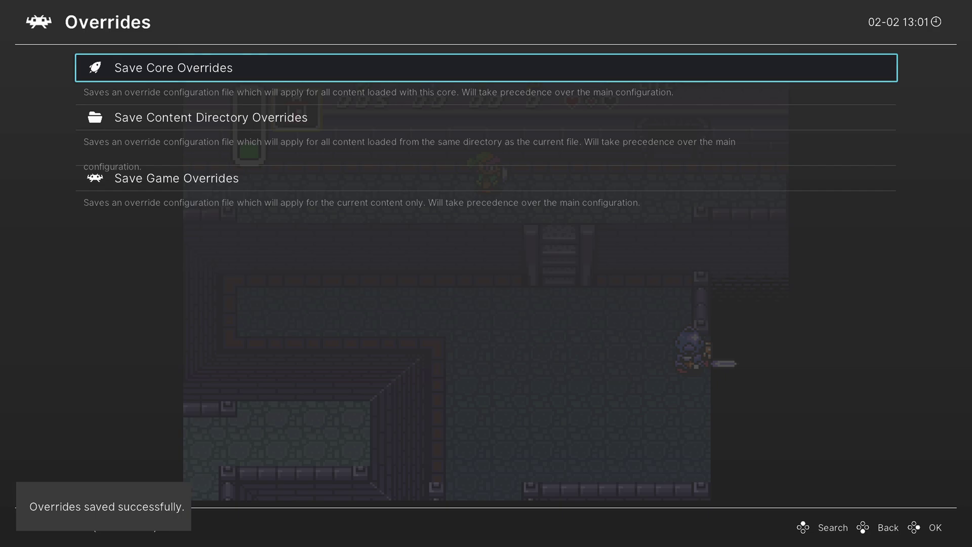
key("BackSpace")
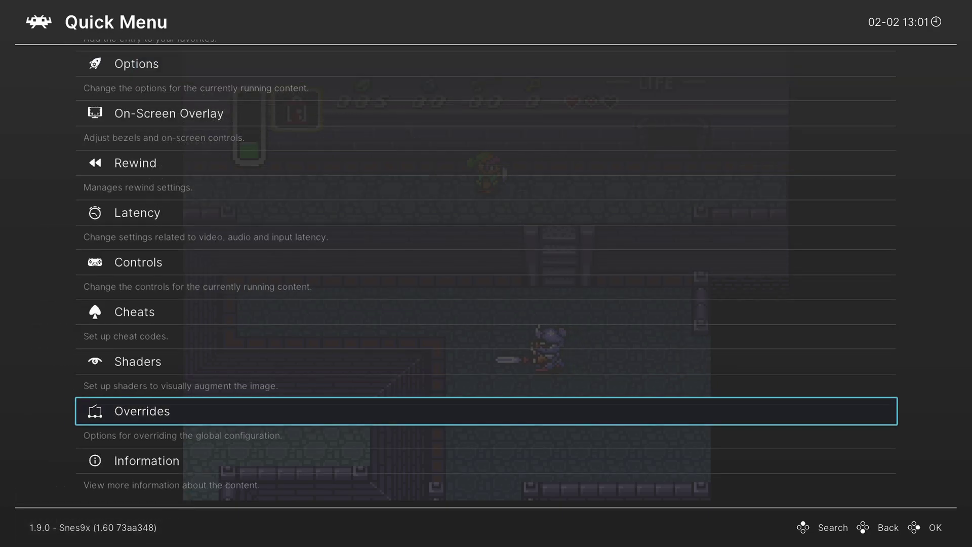
Step: Open the game's Shaders settings and go to Load Shader Preset
key("Up")
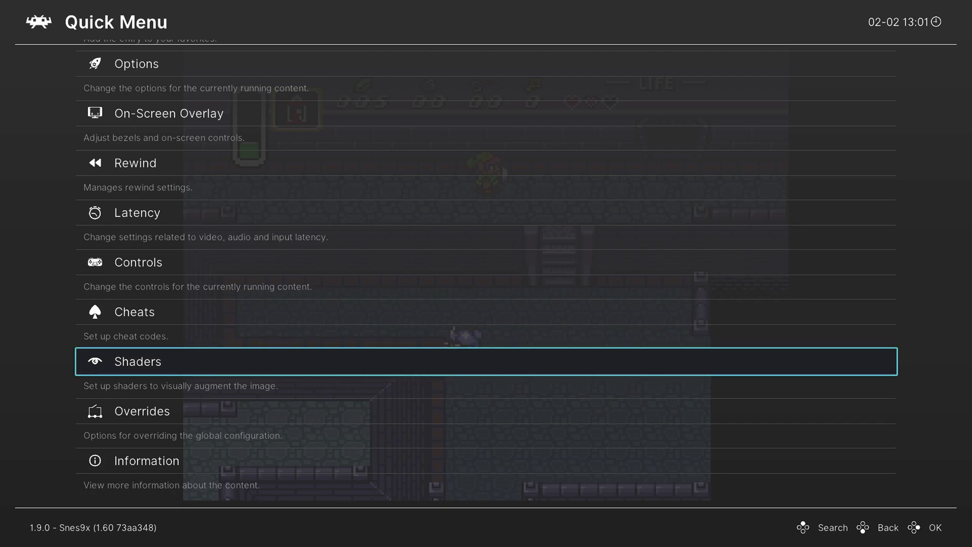
key("Return")
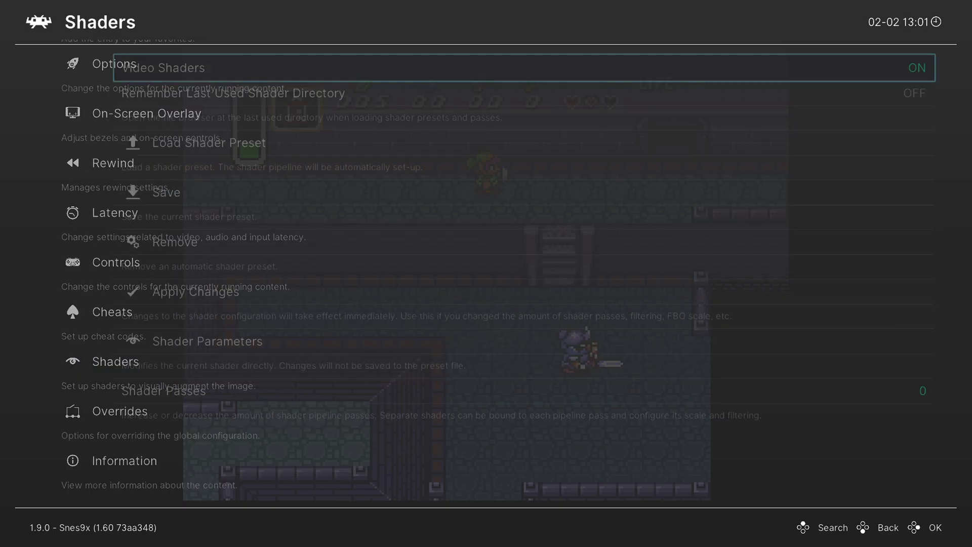
key("Down")
key("Down")
Step: Try to load the shader preset crt-easymode.slangp from the crt folder in shaders_slang
key("Return")
key("Down")
key("Down")
key("Down")
key("Down")
key("Down")
key("Down")
key("Down")
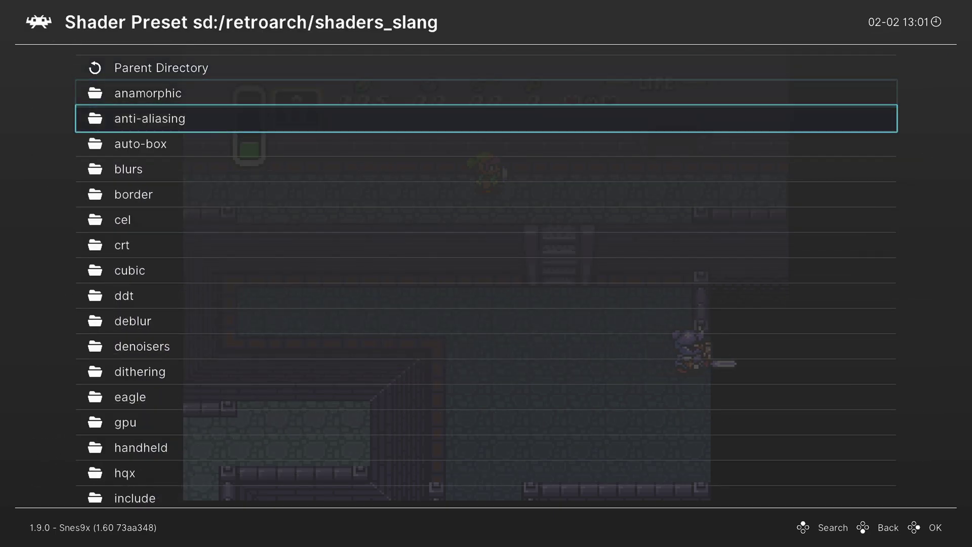
key("Return")
key("Down")
key("Down")
key("Down")
key("Down")
key("Down")
key("Down")
key("Down")
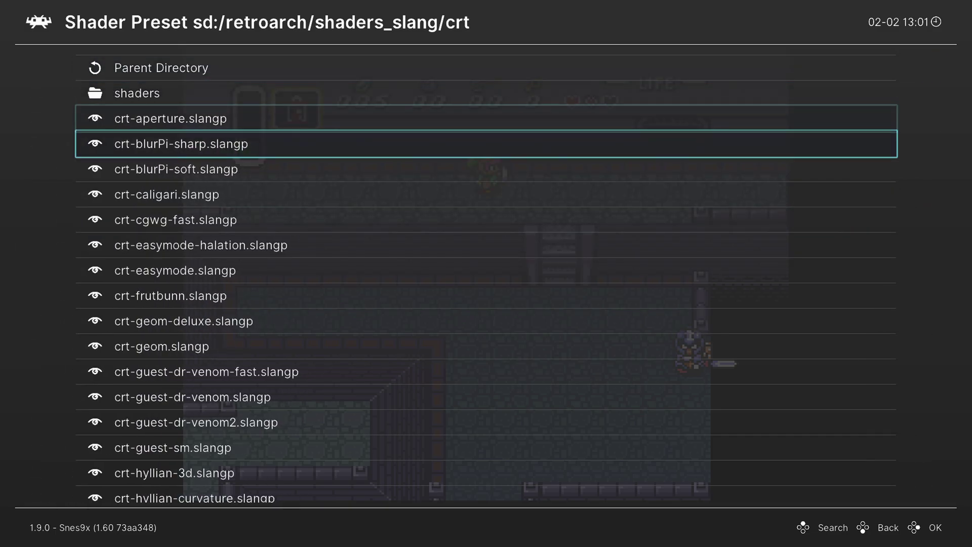
key("Down")
key("Return")
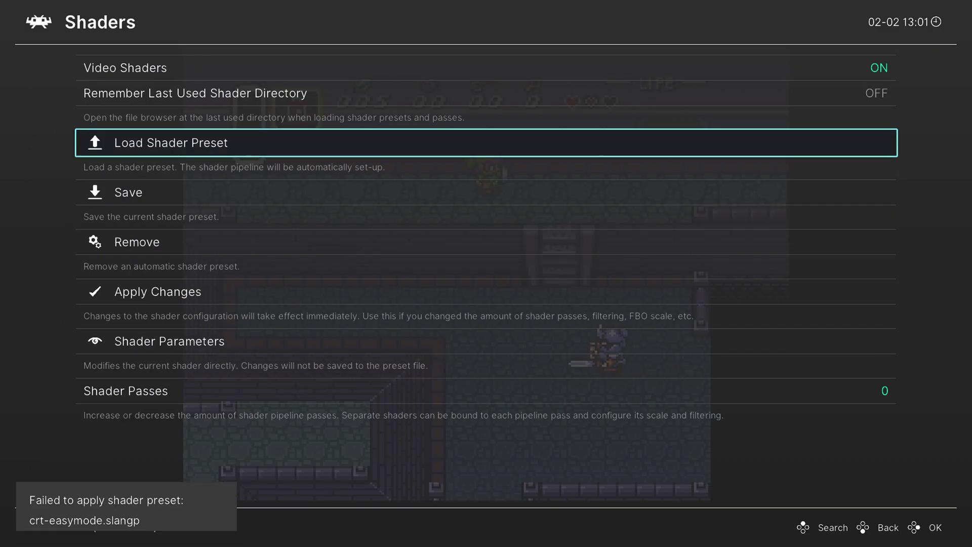